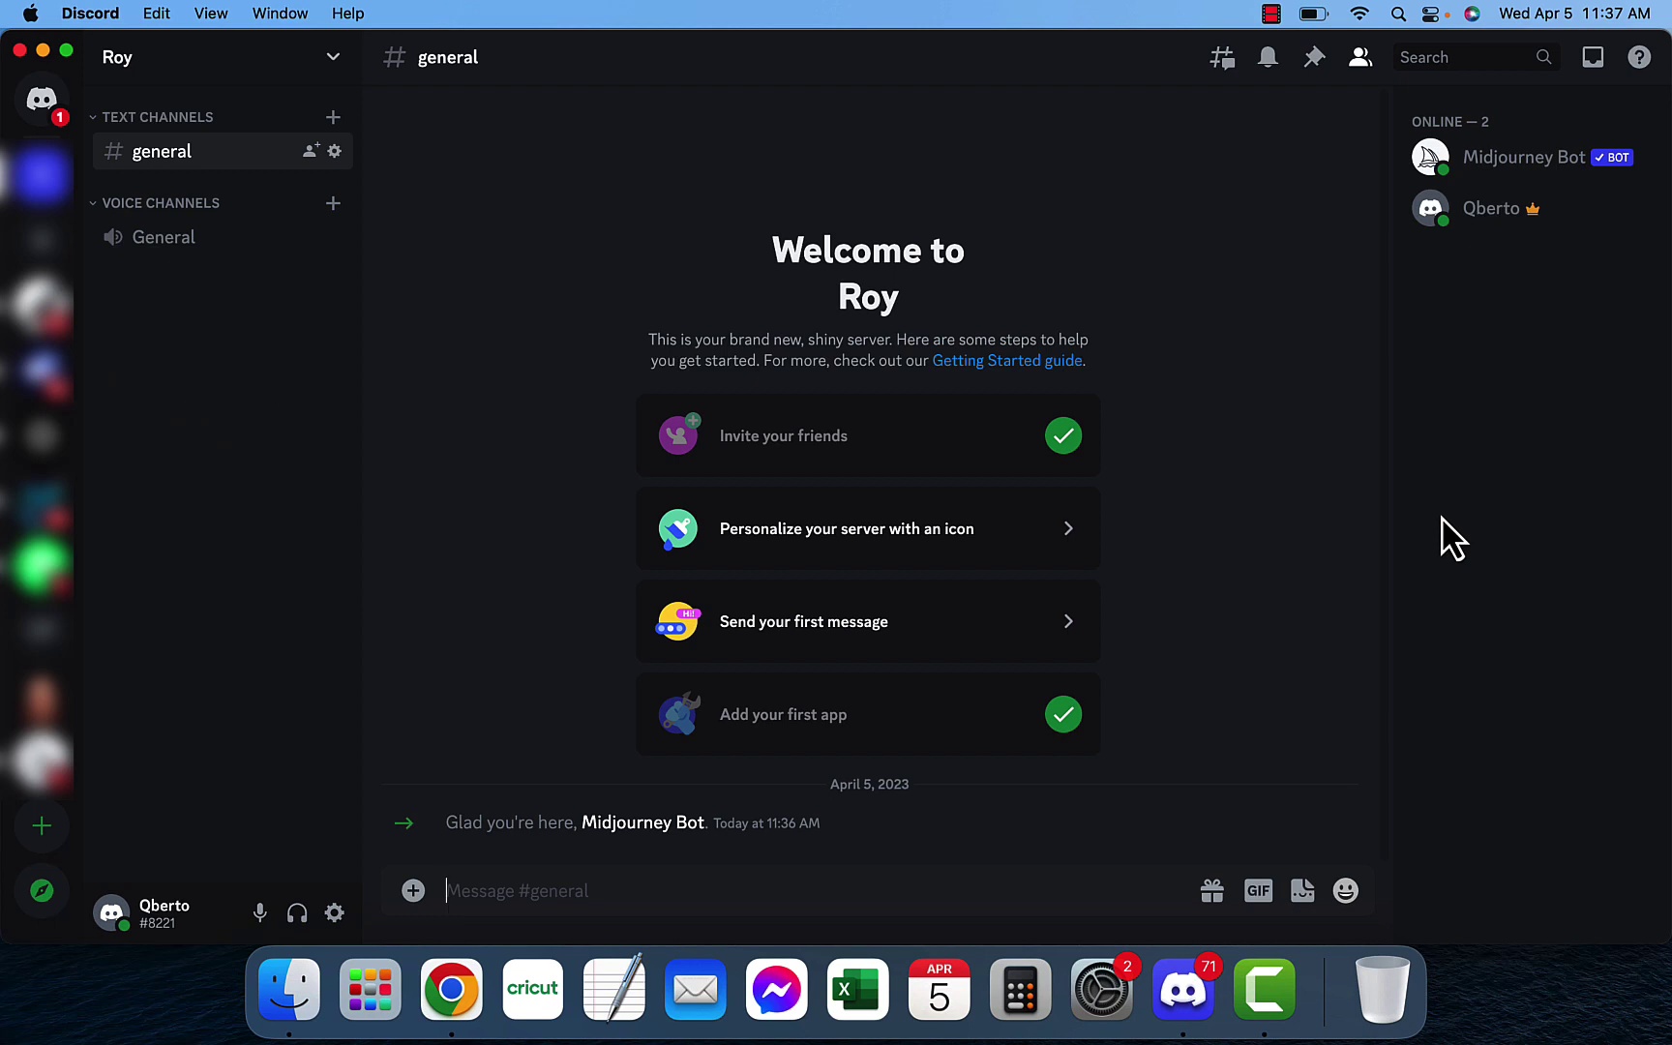
Step: Start a /describe command and attach 3249062.png from the Downloads folder as its image
{"action": "type", "text": "/d"}
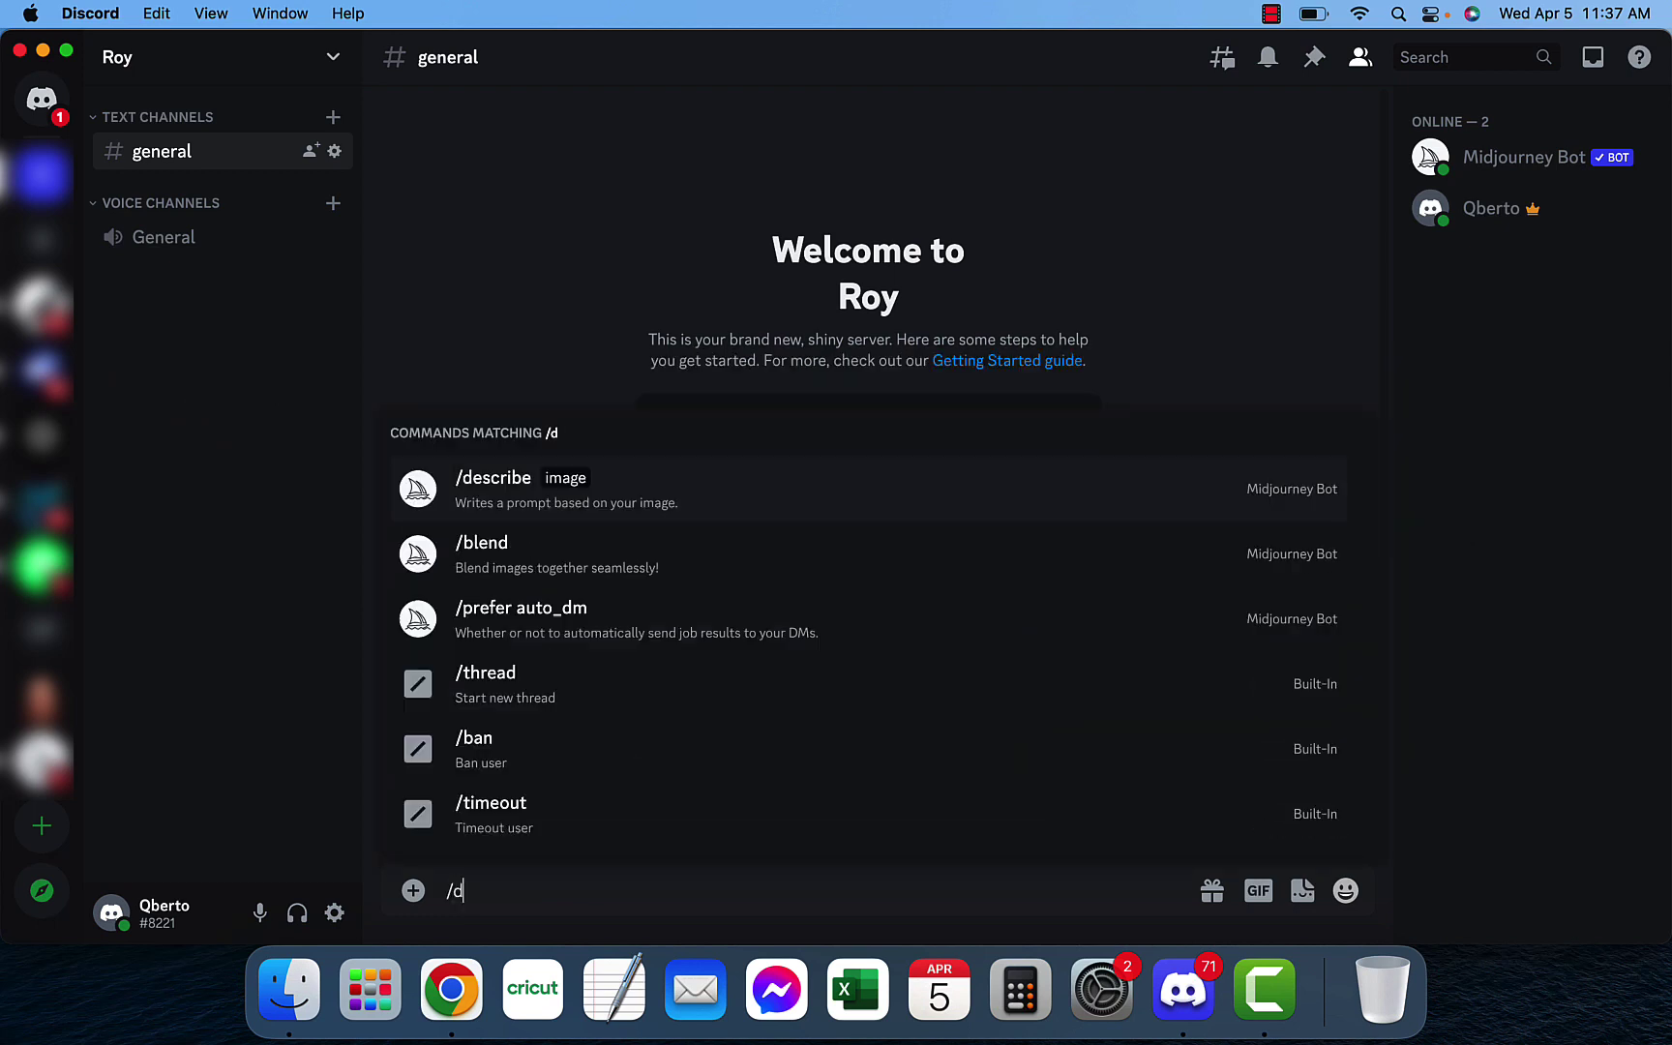
{"action": "type", "text": "escribe"}
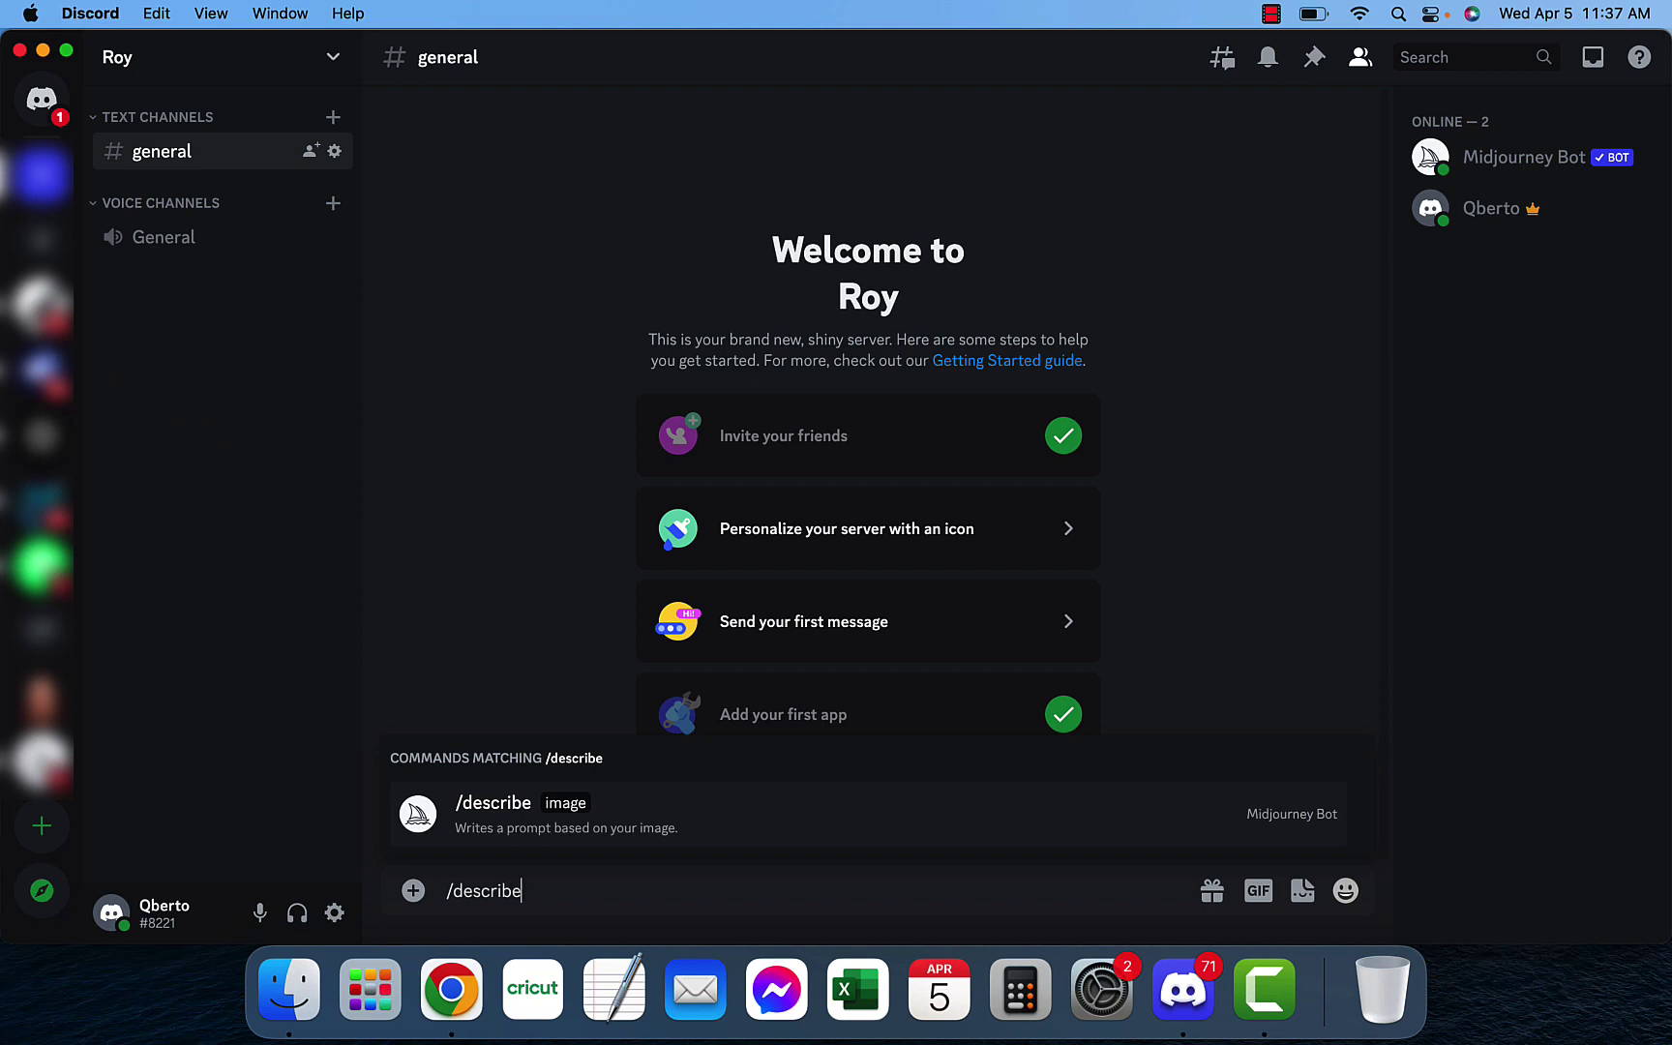
{"action": "key", "text": "Return"}
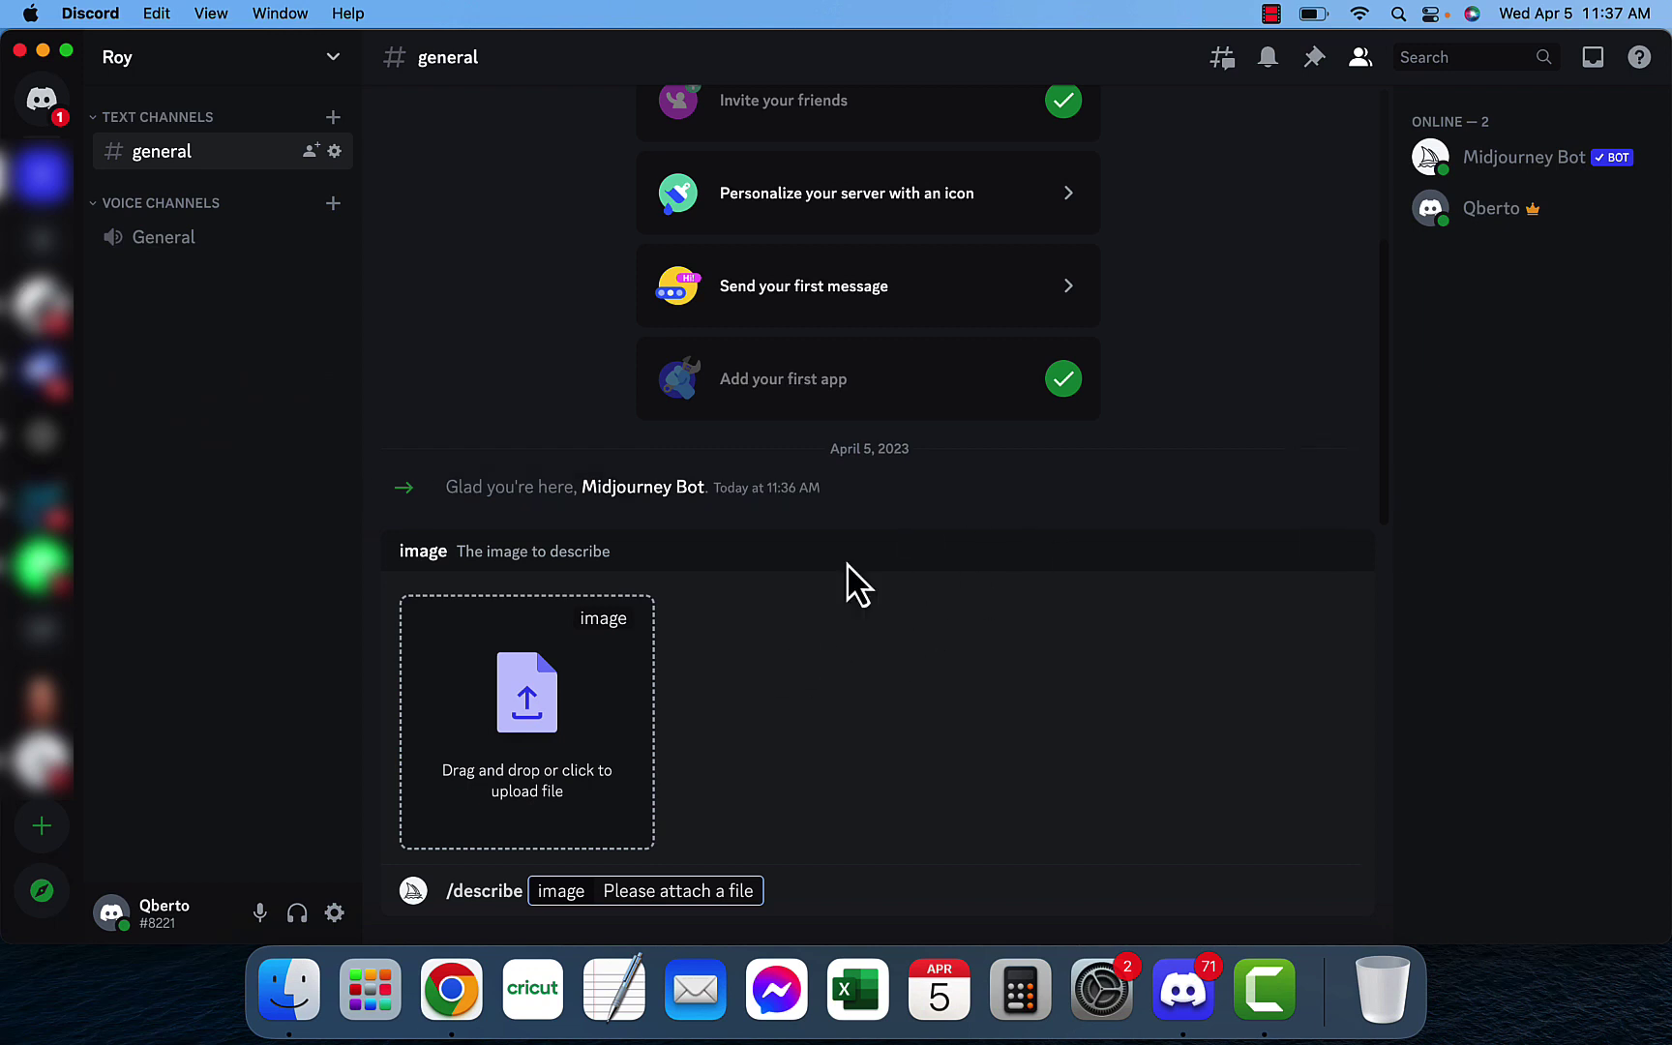
{"action": "left_click", "coordinate": [296, 1012]}
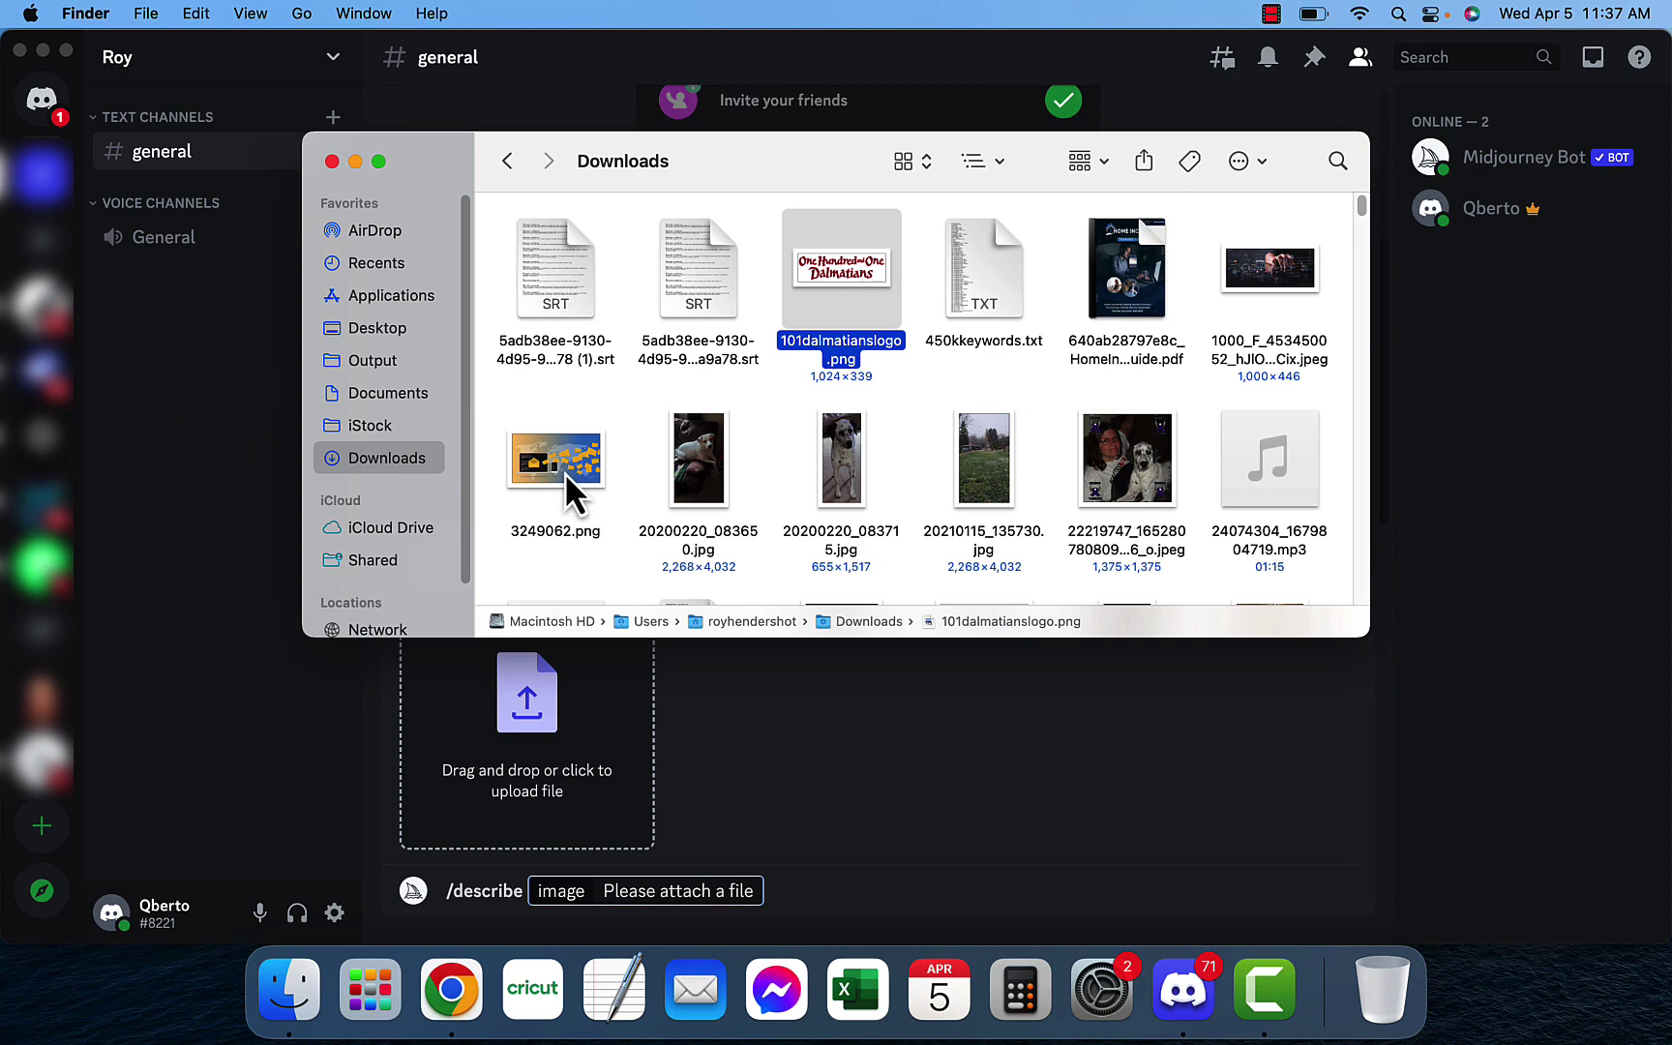
{"action": "left_click_drag", "start_coordinate": [564, 471], "coordinate": [542, 730]}
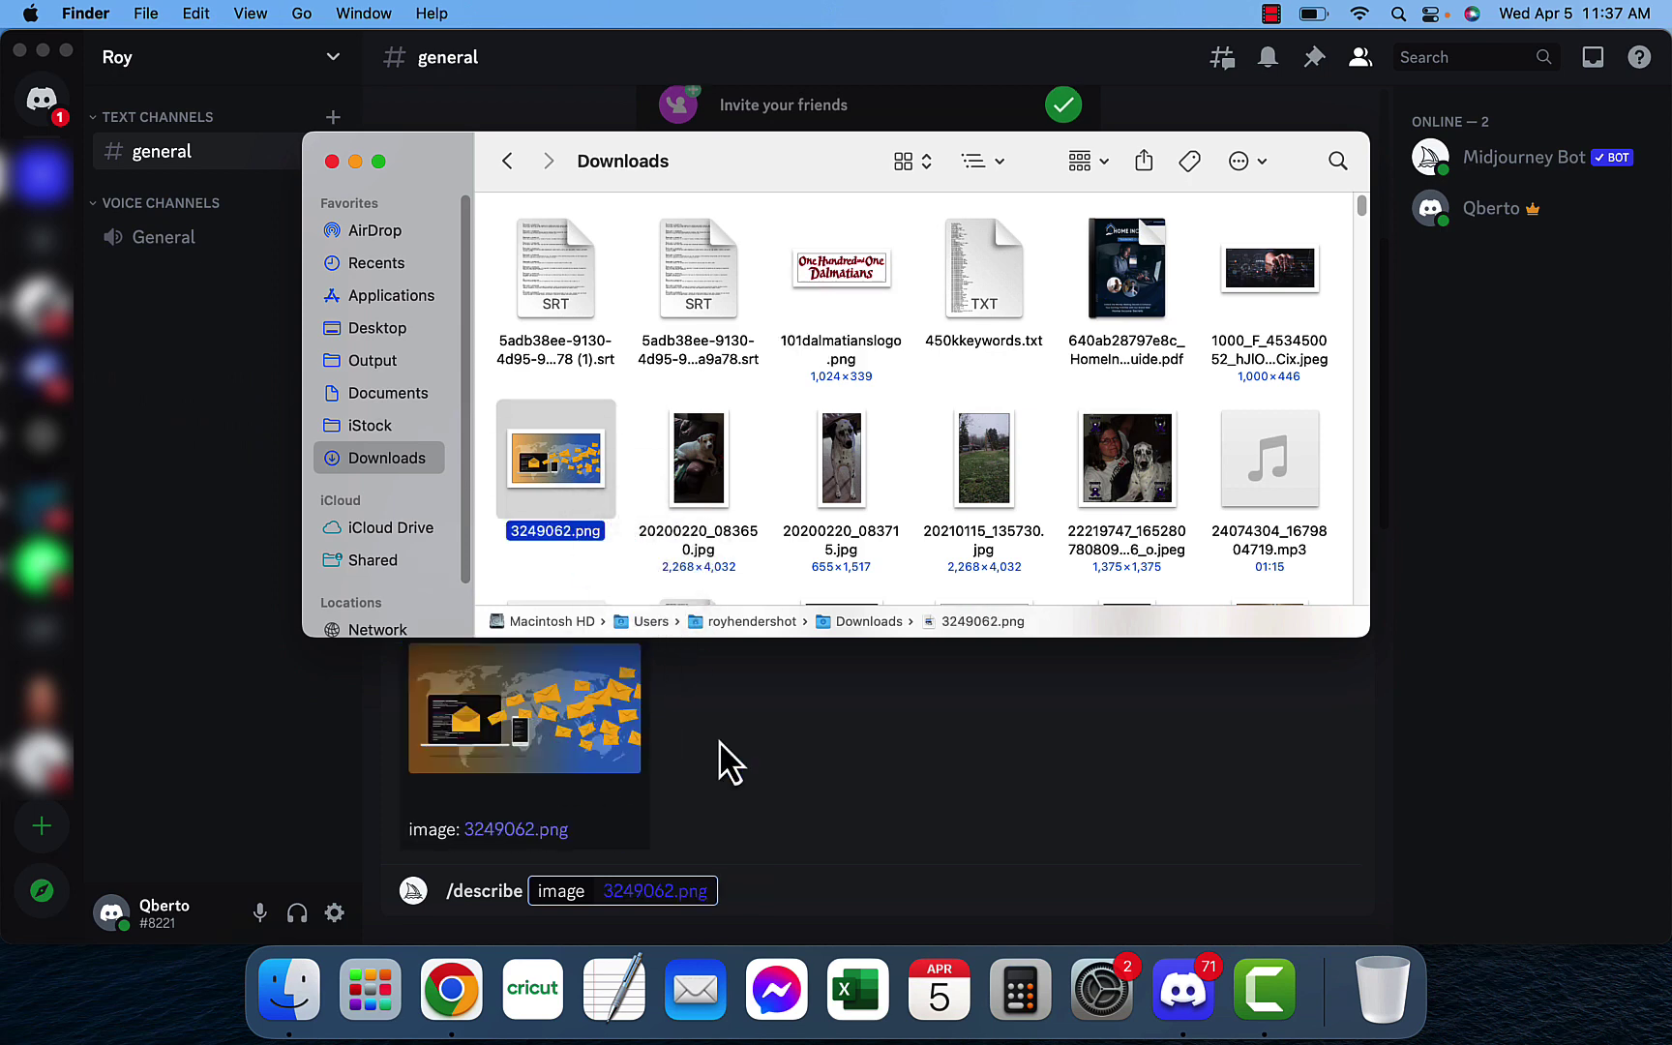
{"action": "left_click", "coordinate": [809, 805]}
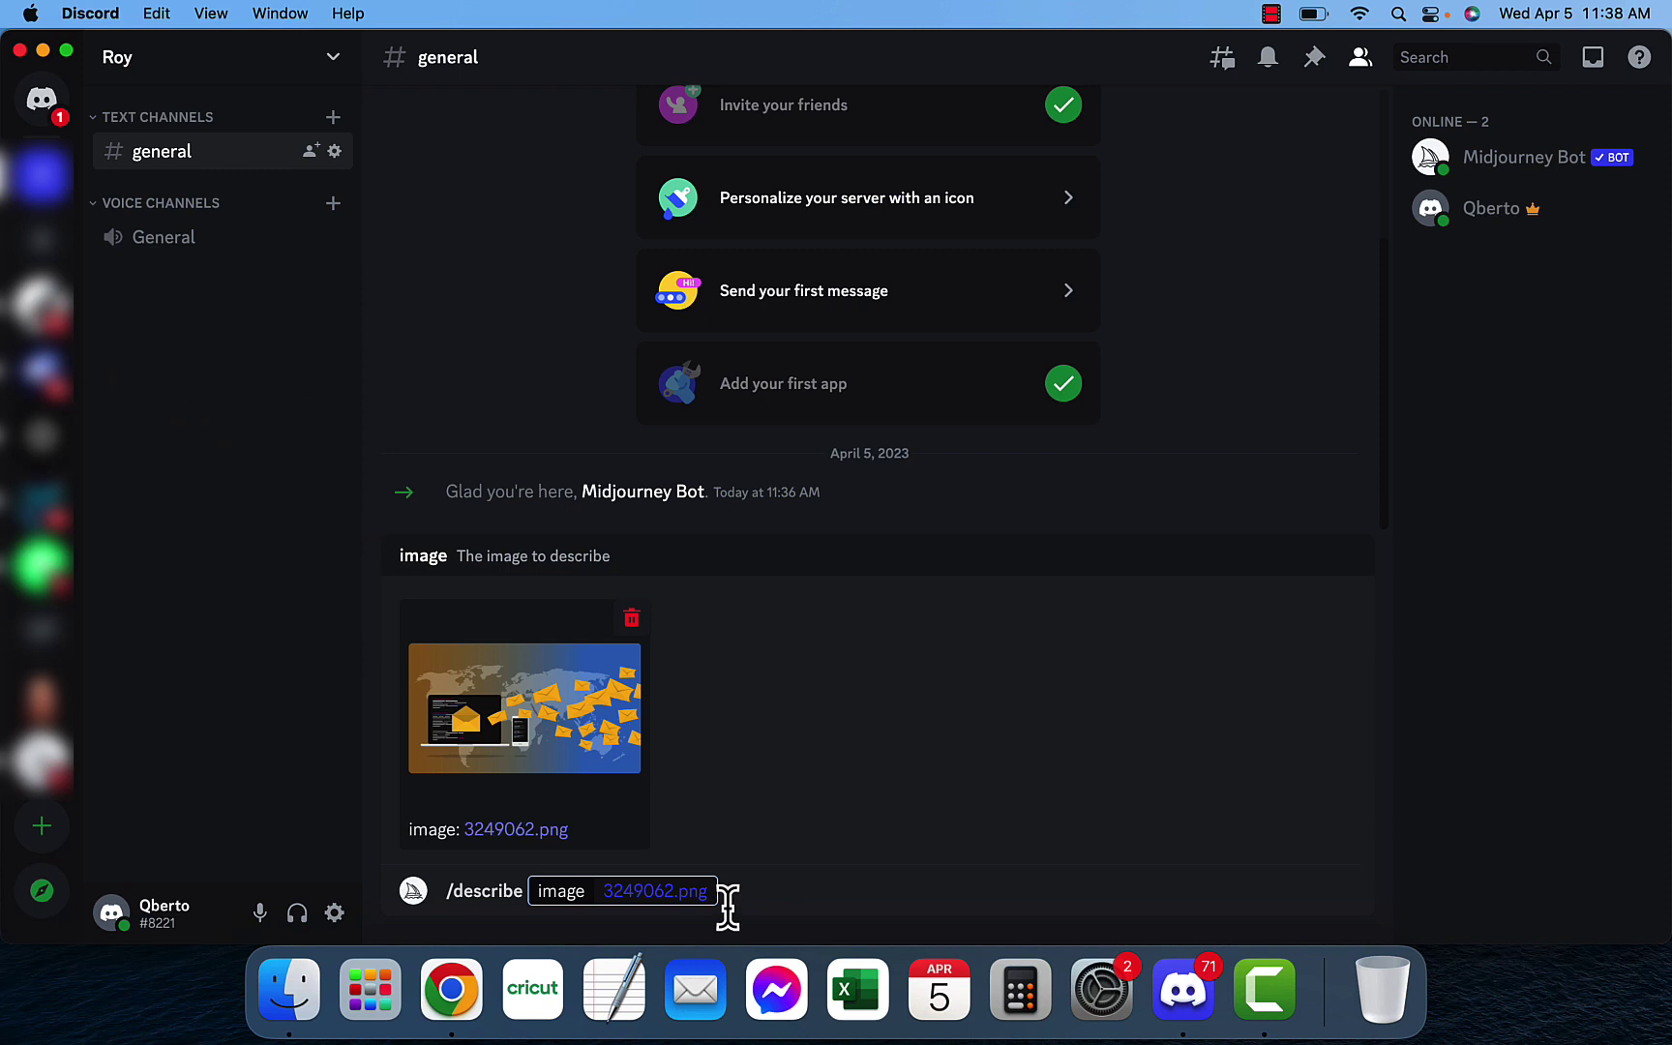
Step: Send the /describe request and read through Midjourney Bot's four suggested prompts for the world-map image
{"action": "key", "text": "Return"}
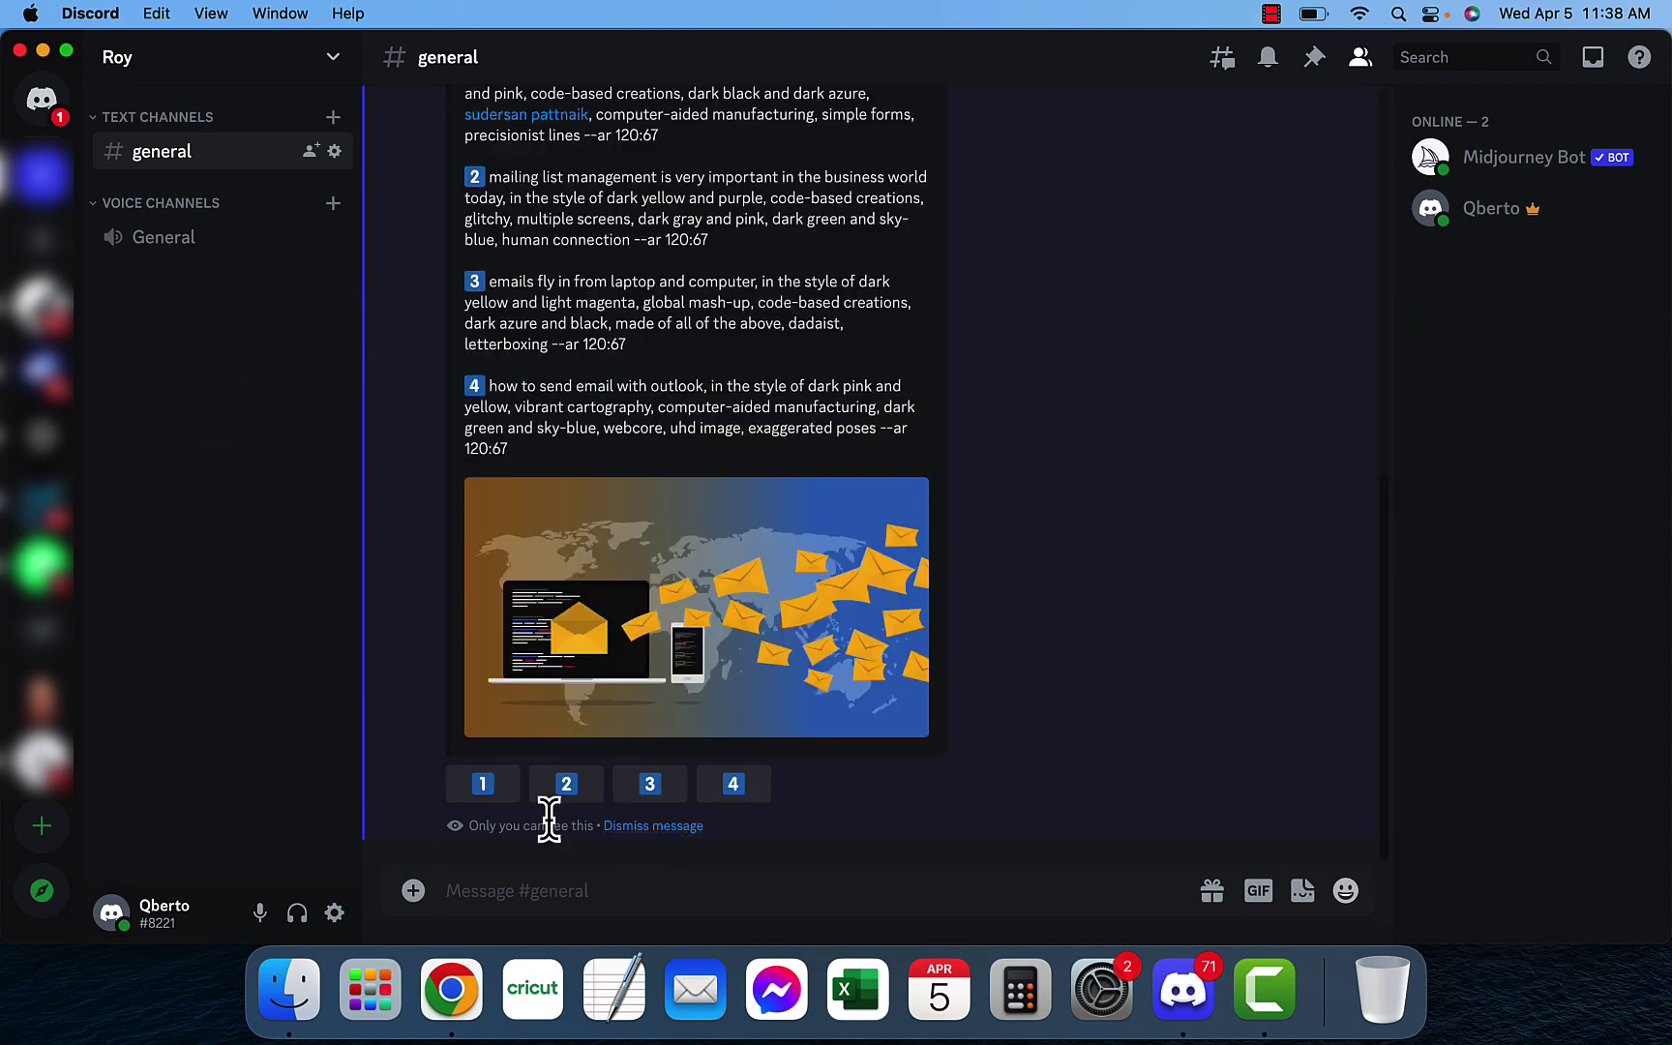
{"action": "scroll", "coordinate": [559, 597], "scroll_direction": "up", "scroll_amount": 3}
{"action": "scroll", "coordinate": [538, 490], "scroll_direction": "down", "scroll_amount": 1}
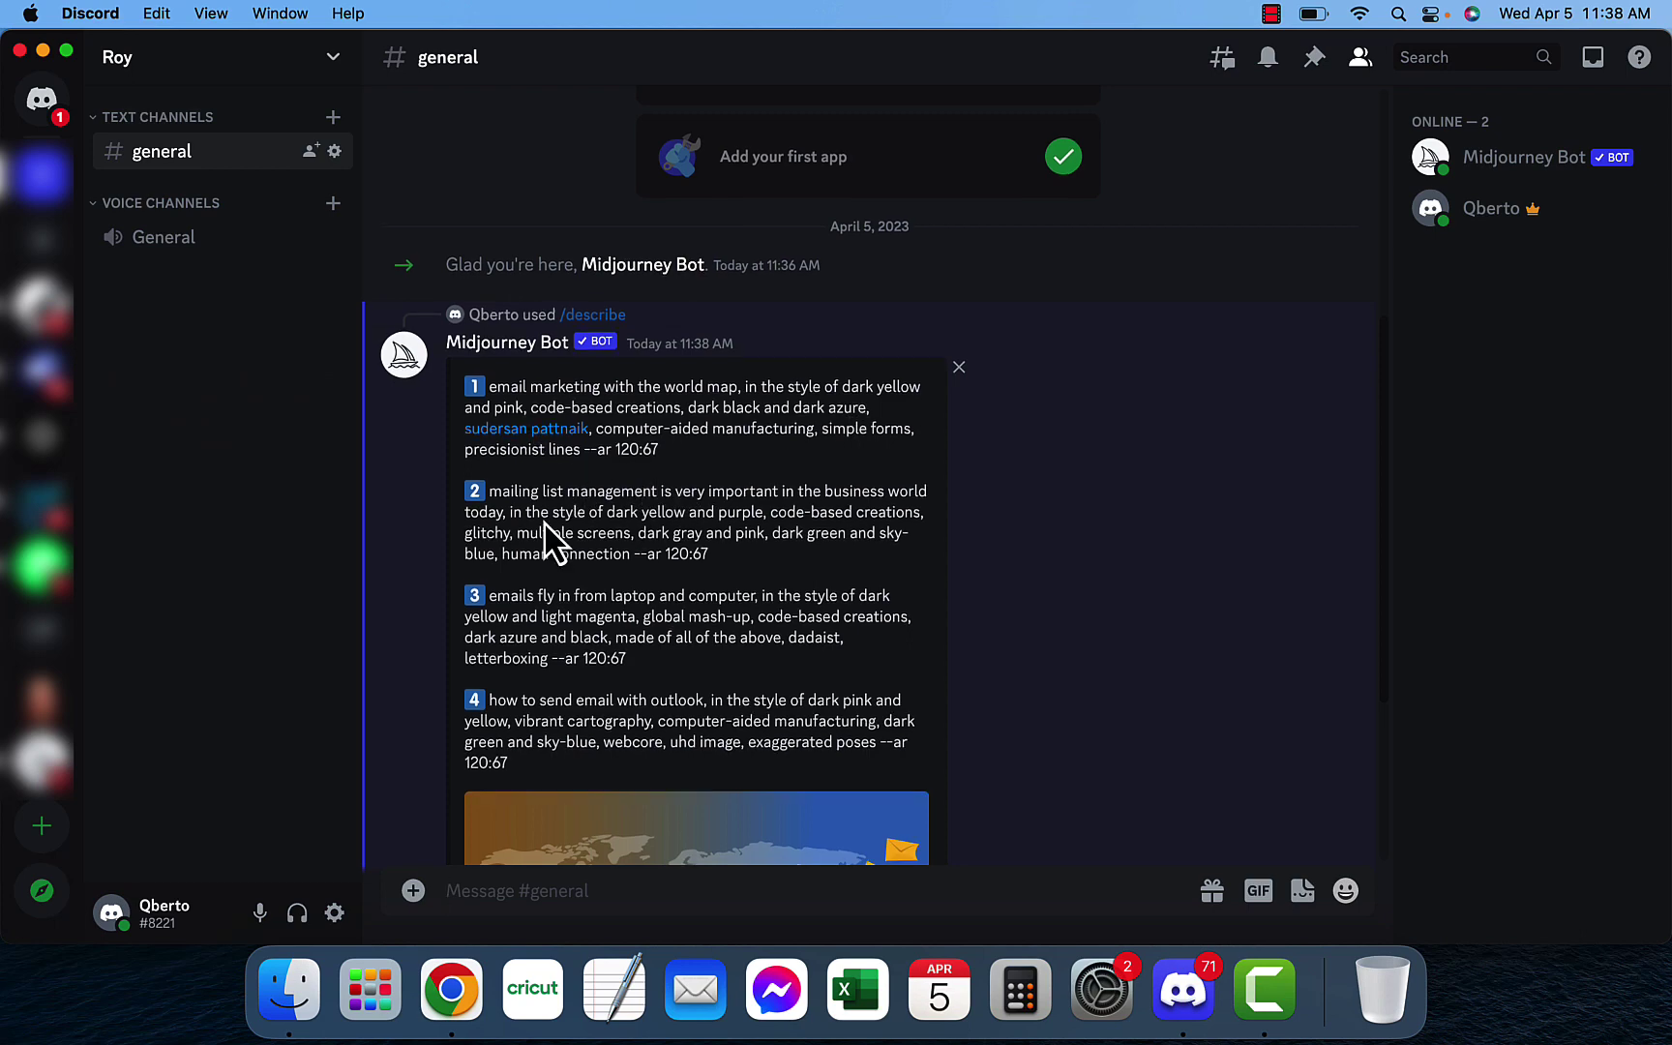
{"action": "scroll", "coordinate": [549, 537], "scroll_direction": "down", "scroll_amount": 2}
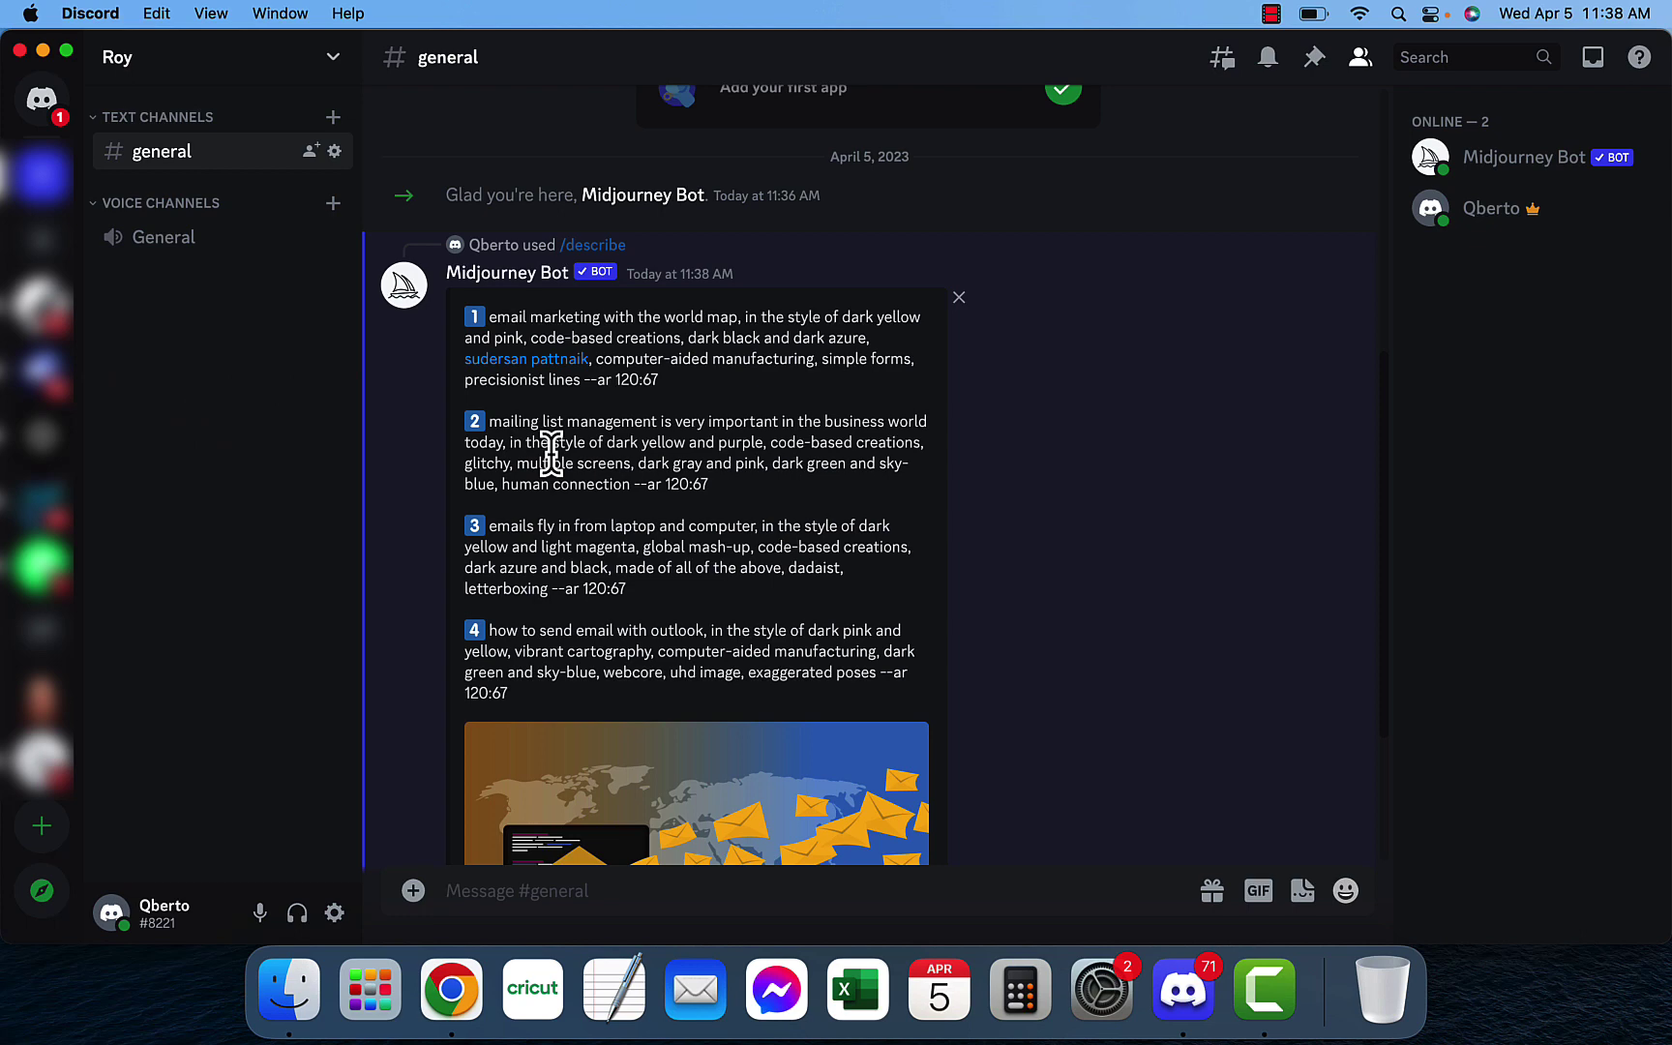
{"action": "scroll", "coordinate": [654, 560], "scroll_direction": "down", "scroll_amount": 4}
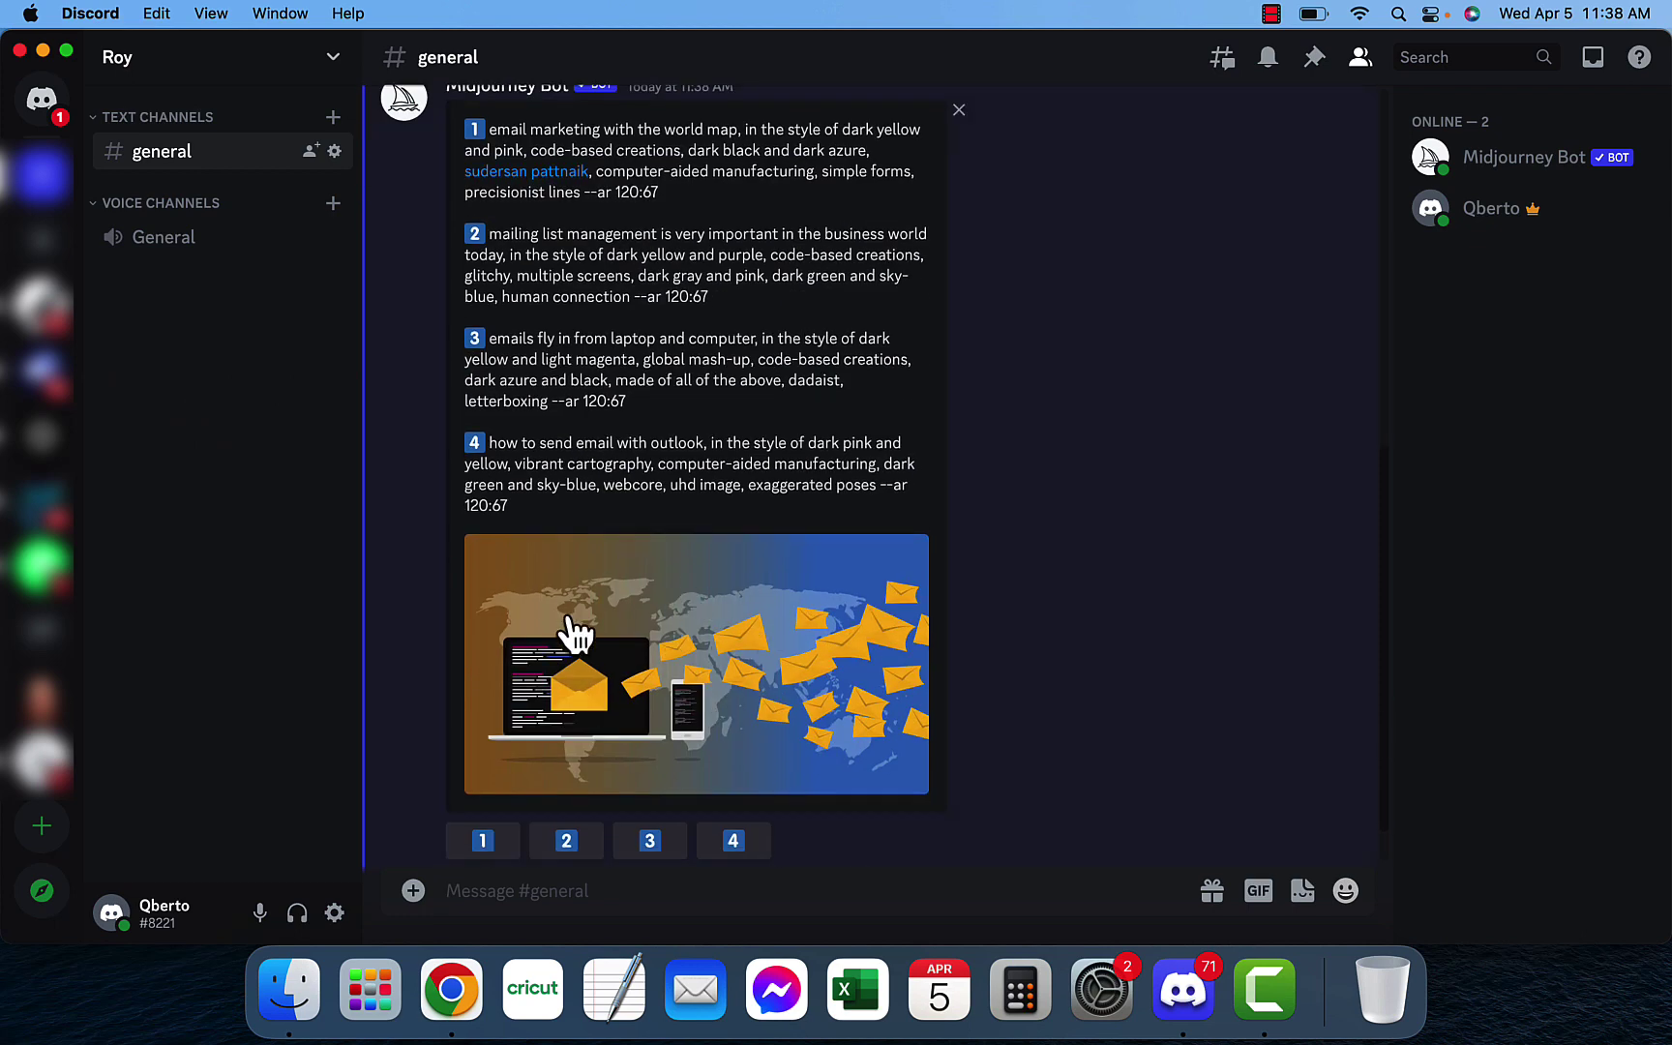
{"action": "scroll", "coordinate": [696, 547], "scroll_direction": "up", "scroll_amount": 2}
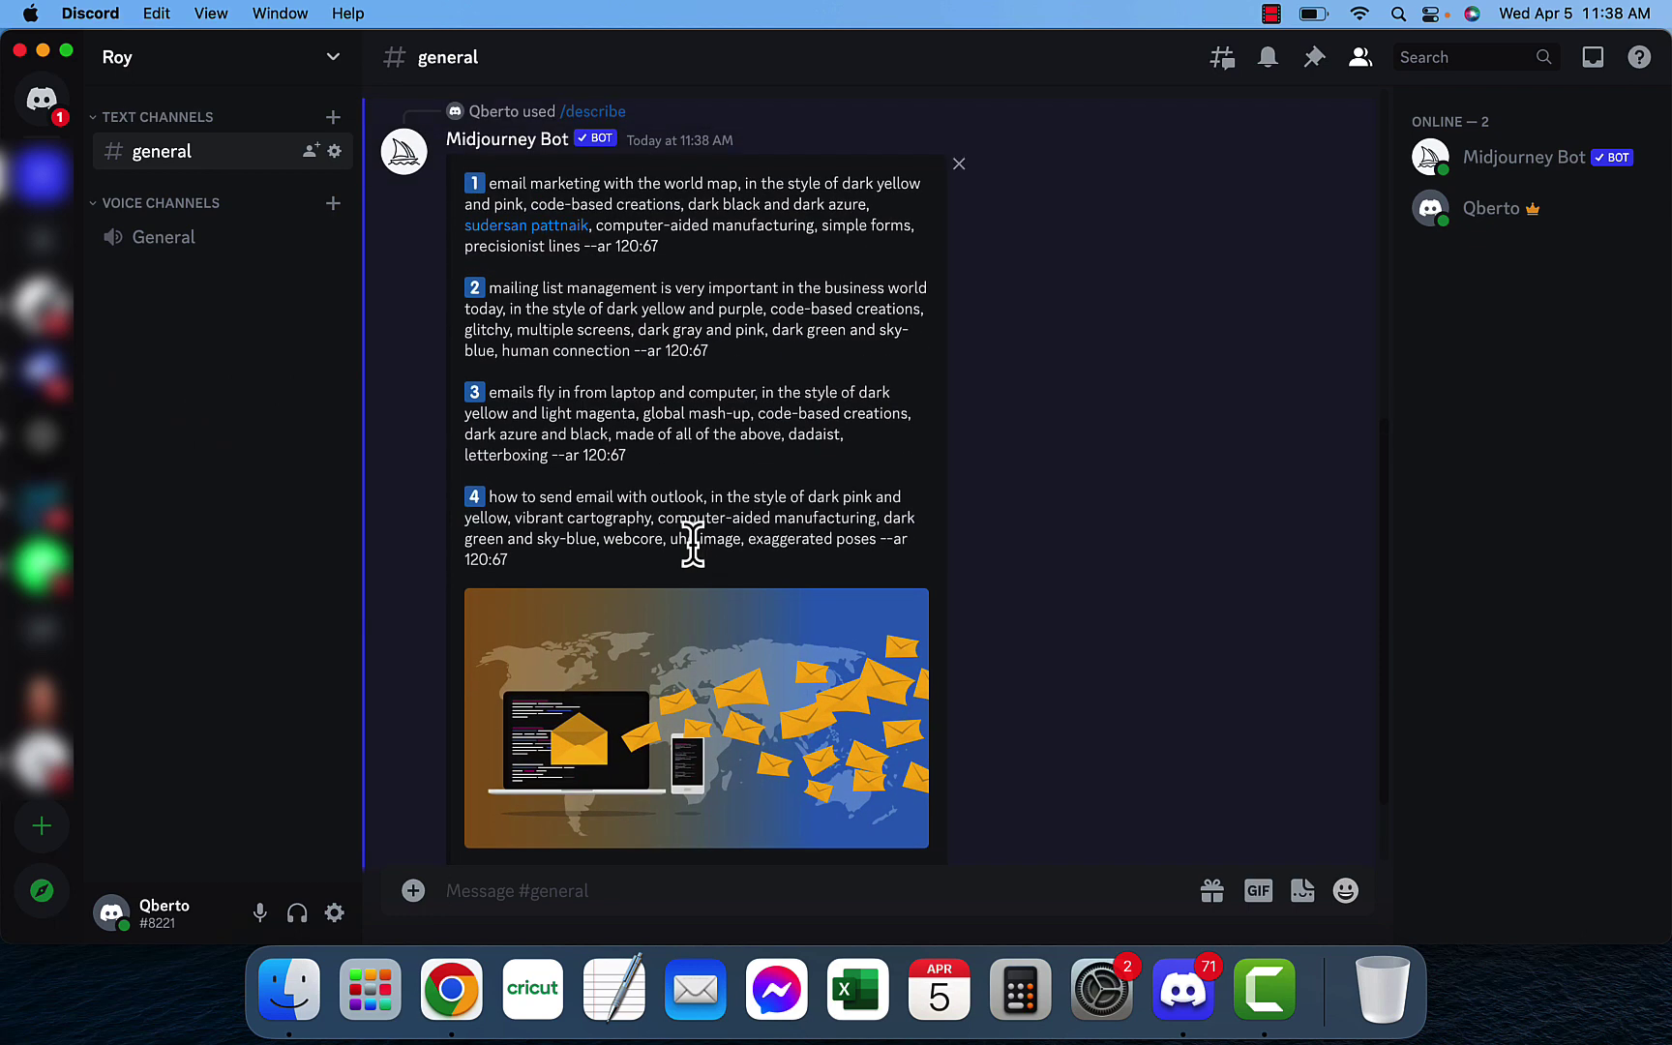
{"action": "scroll", "coordinate": [628, 511], "scroll_direction": "up", "scroll_amount": 3}
{"action": "scroll", "coordinate": [627, 523], "scroll_direction": "down", "scroll_amount": 1}
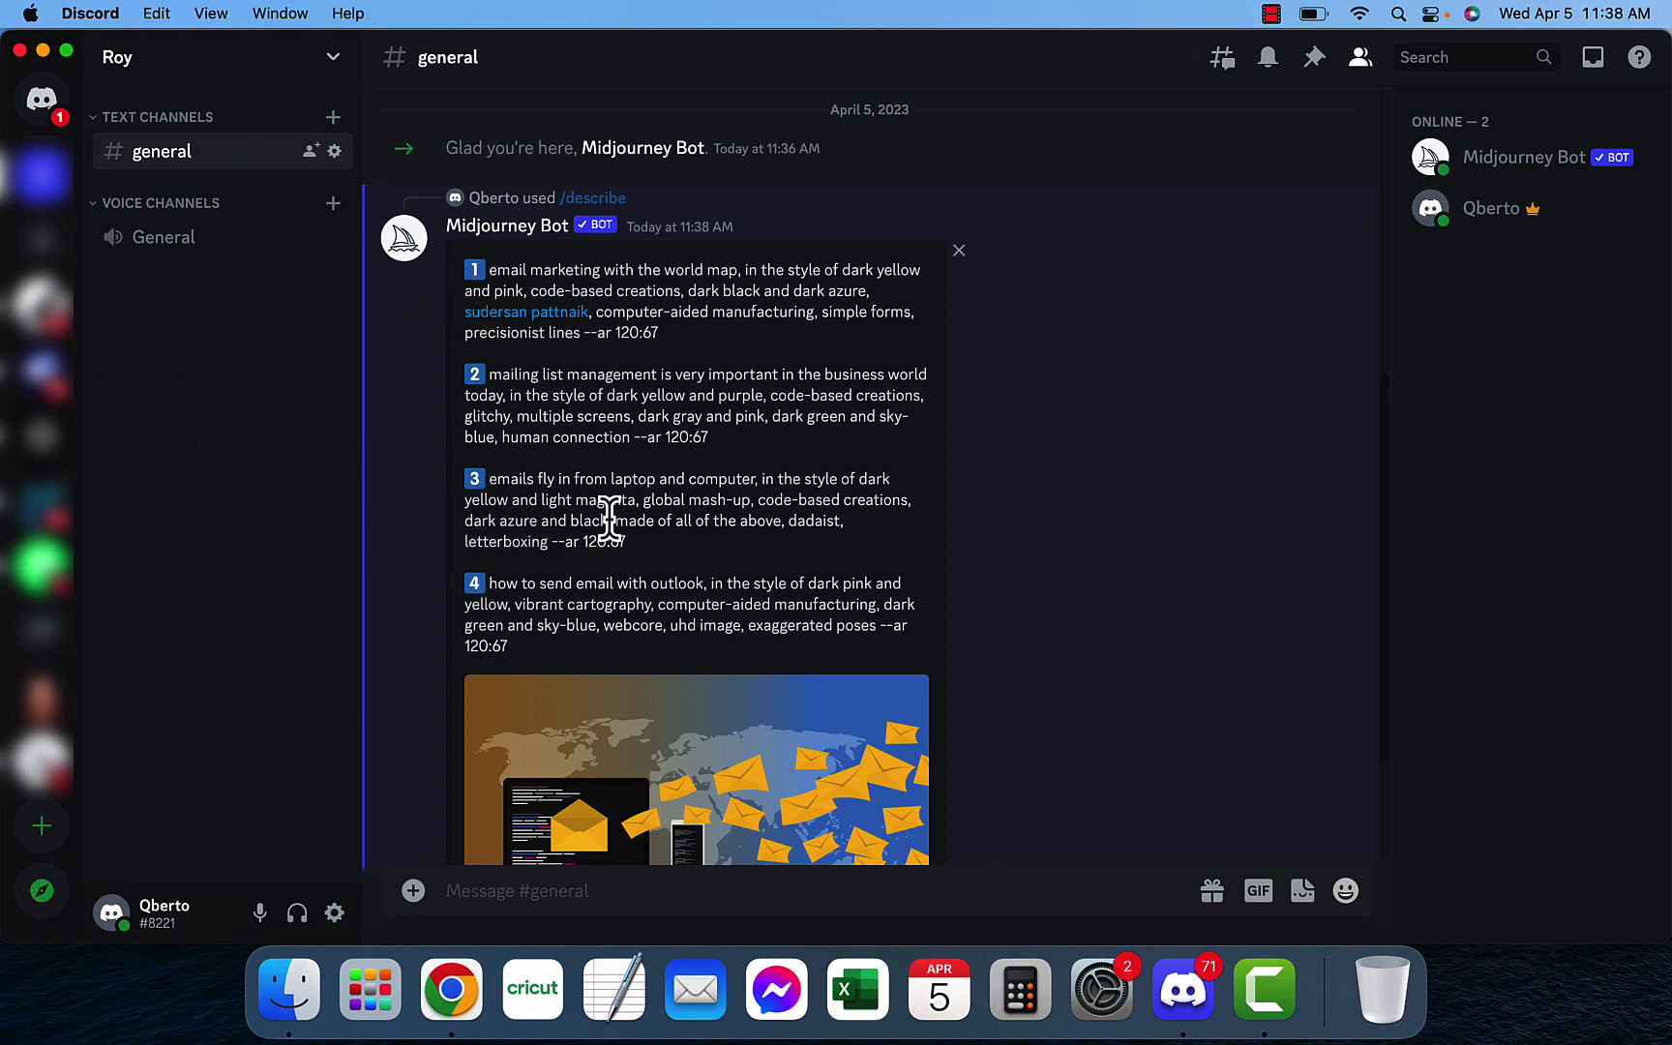
{"action": "scroll", "coordinate": [627, 488], "scroll_direction": "down", "scroll_amount": 1}
{"action": "scroll", "coordinate": [627, 493], "scroll_direction": "down", "scroll_amount": 3}
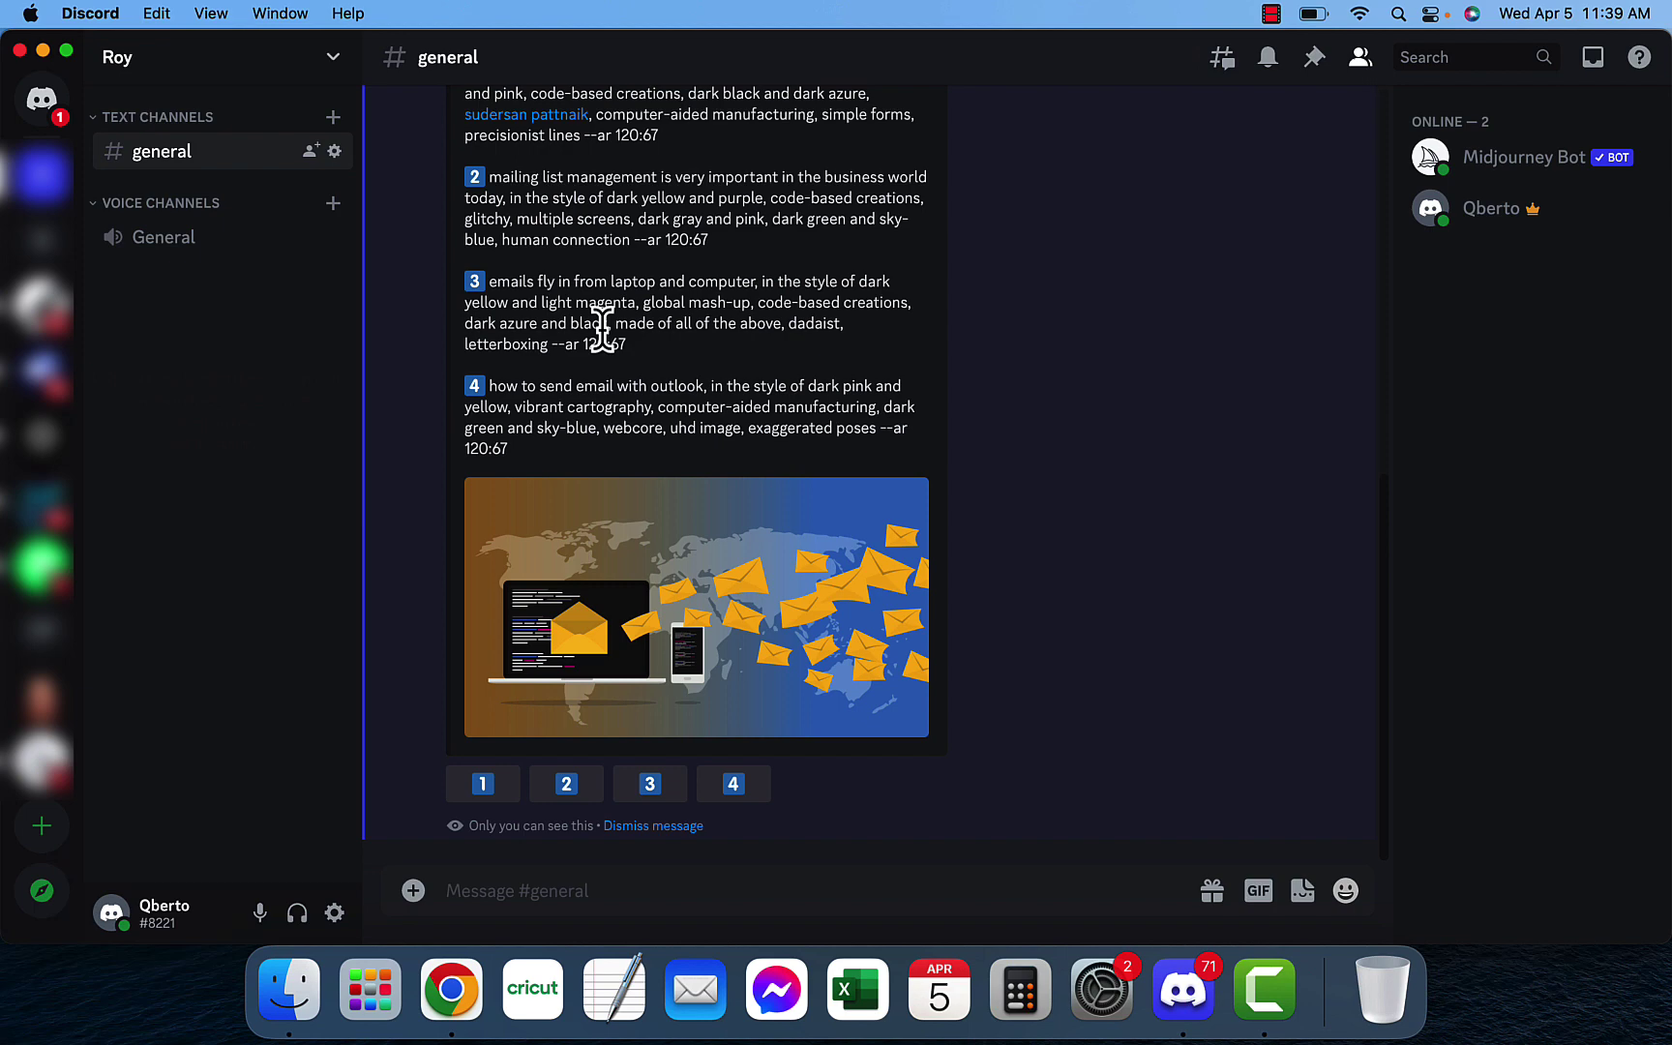
Step: Submit suggested prompt 3 through the Imagine This! dialog
{"action": "left_click", "coordinate": [667, 794]}
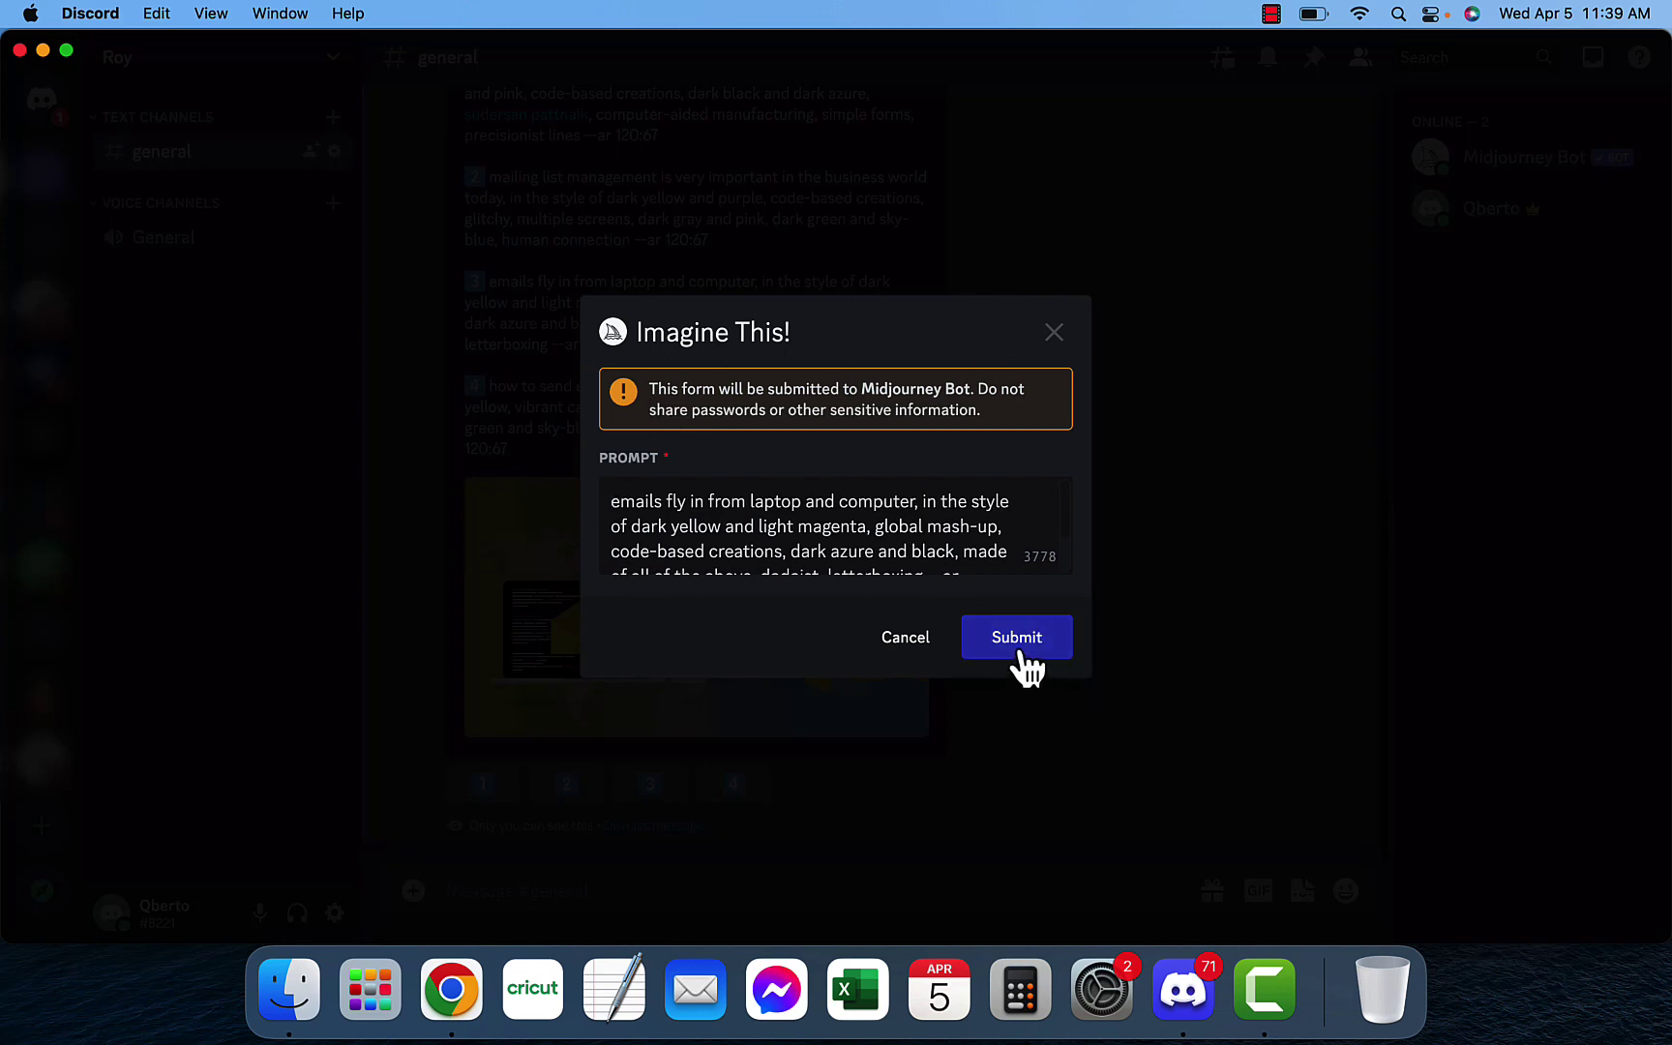
{"action": "scroll", "coordinate": [963, 508], "scroll_direction": "down", "scroll_amount": 3}
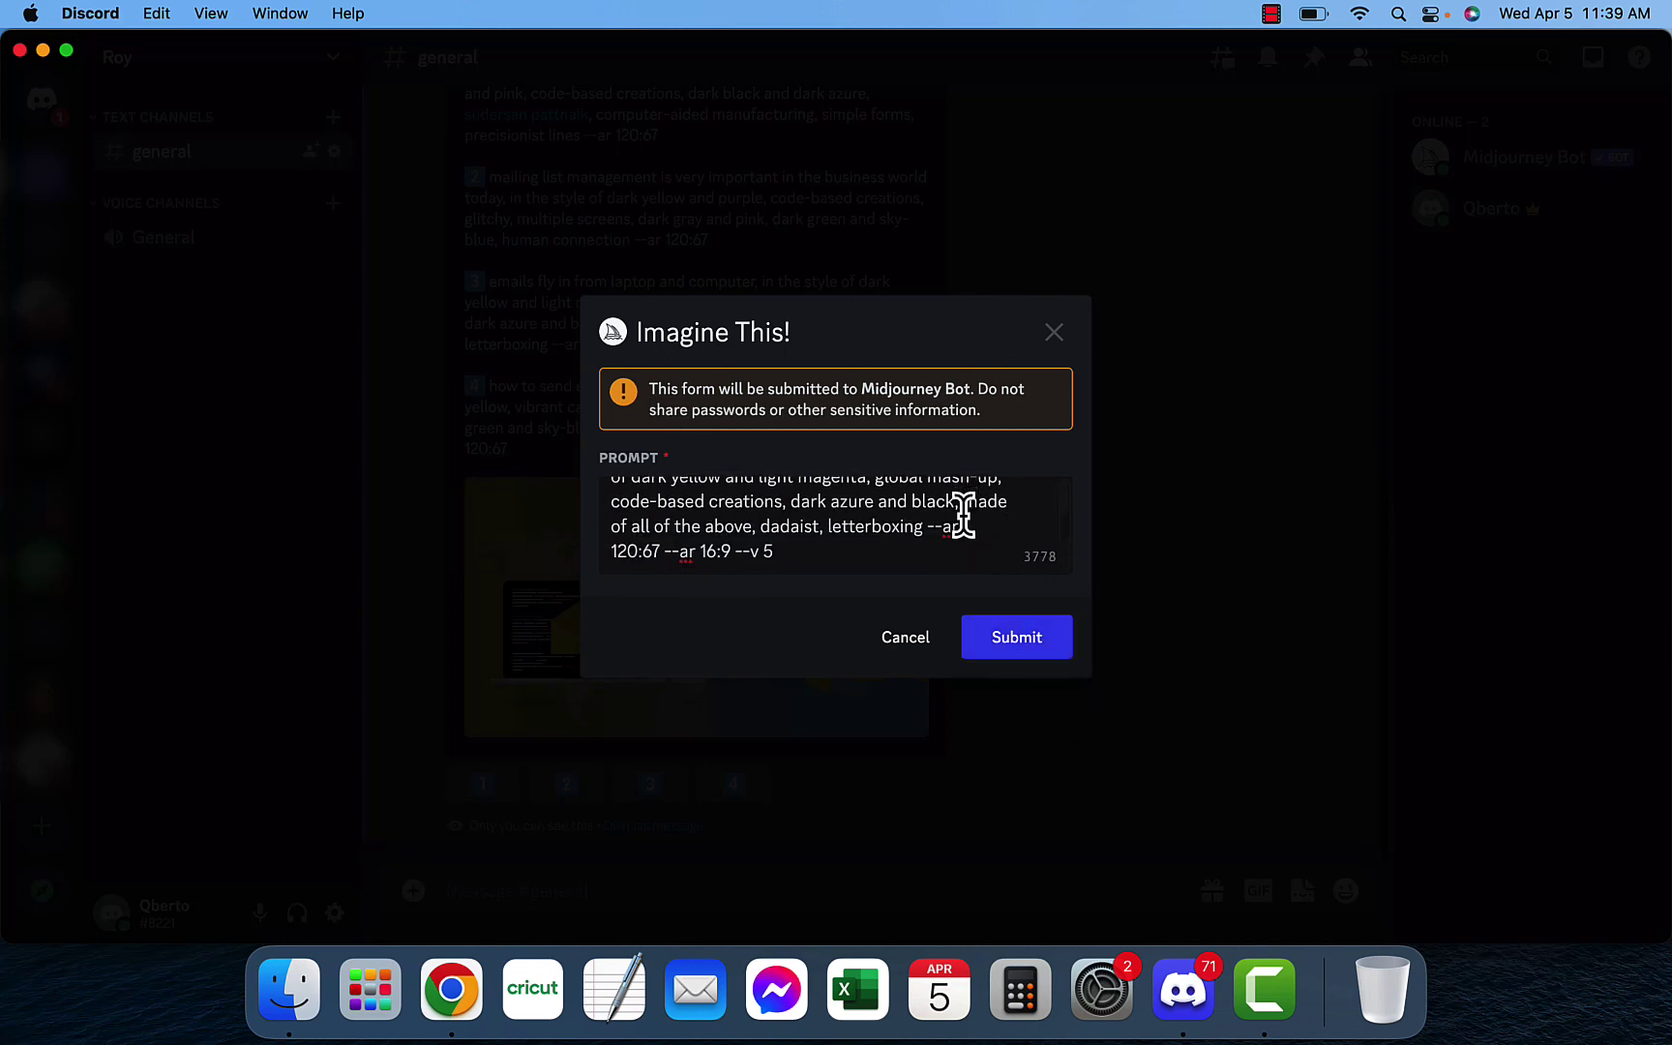
{"action": "left_click", "coordinate": [1029, 661]}
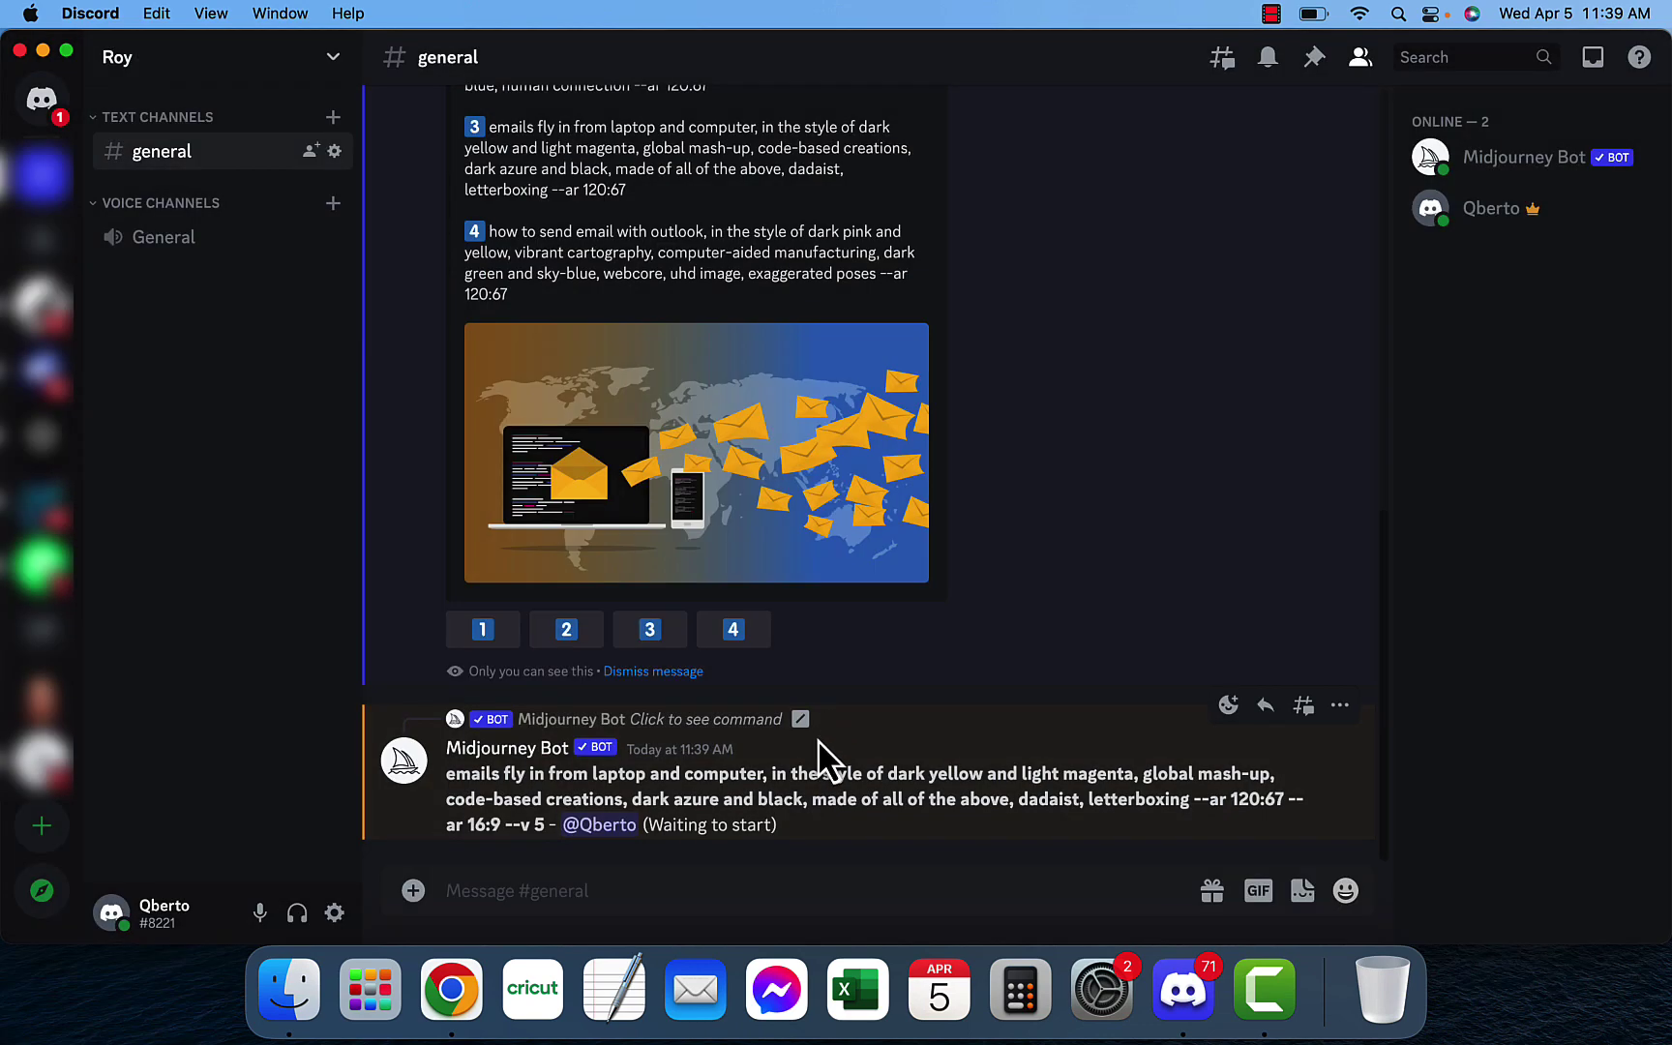
{"action": "scroll", "coordinate": [677, 716], "scroll_direction": "up", "scroll_amount": 1}
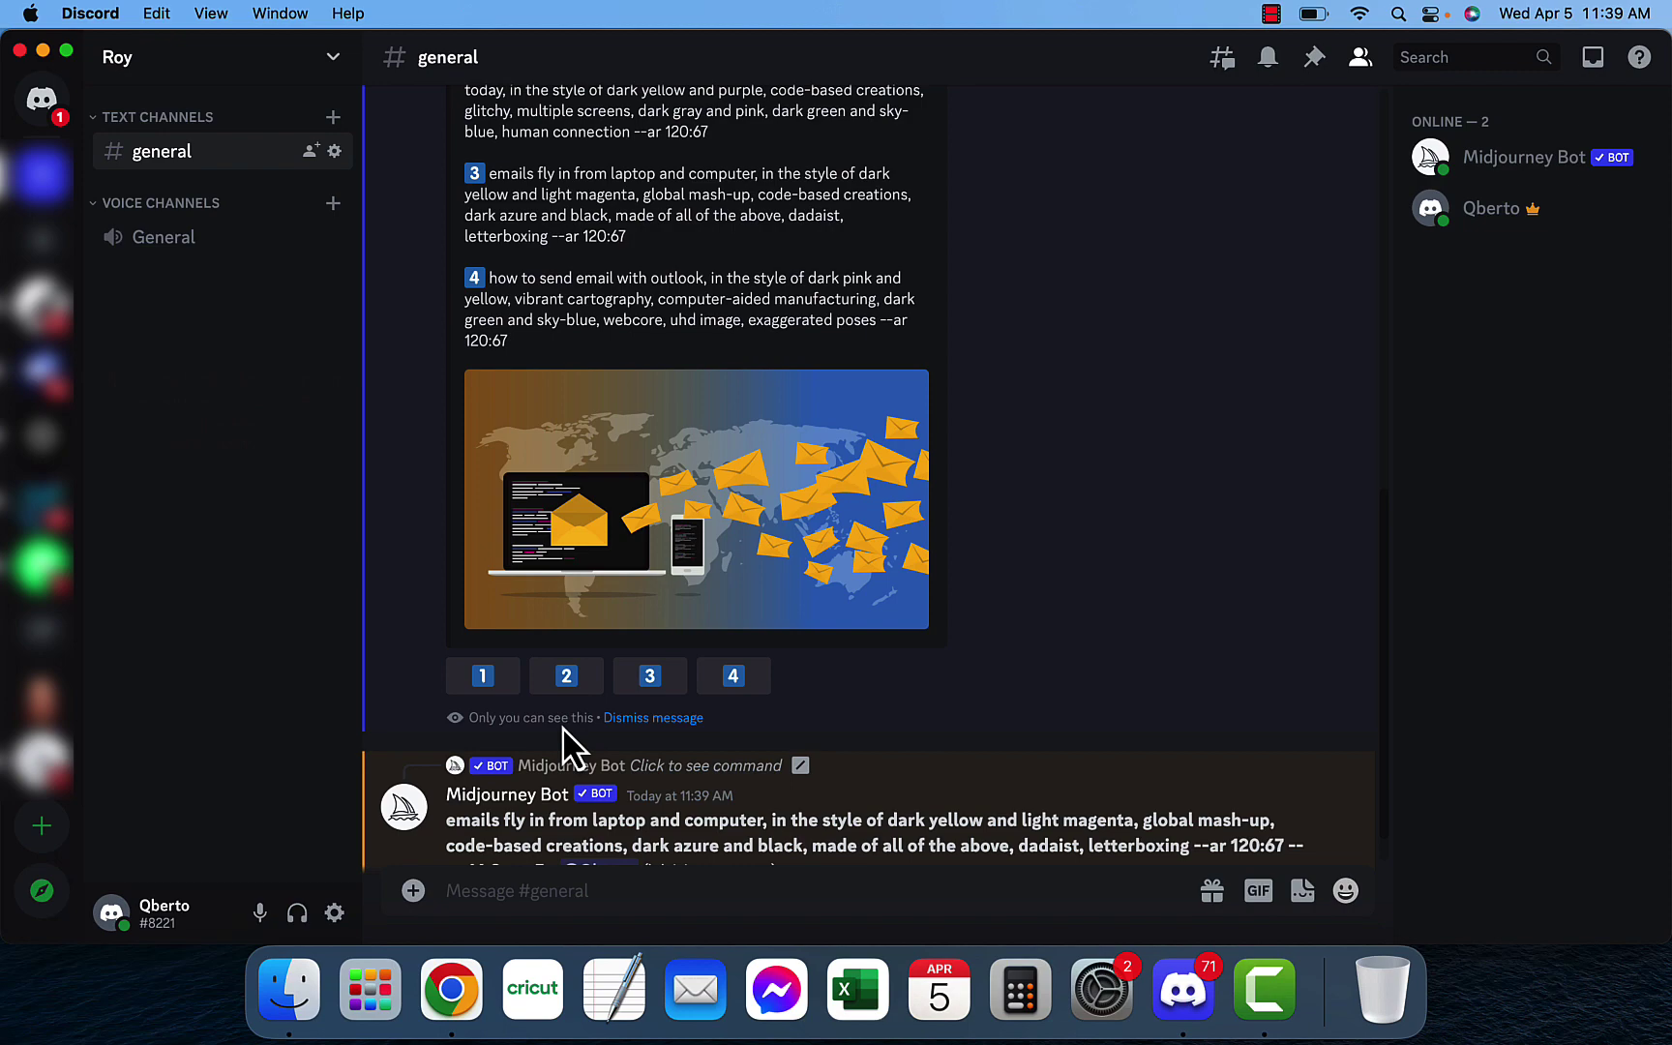
{"action": "scroll", "coordinate": [672, 576], "scroll_direction": "up", "scroll_amount": 5}
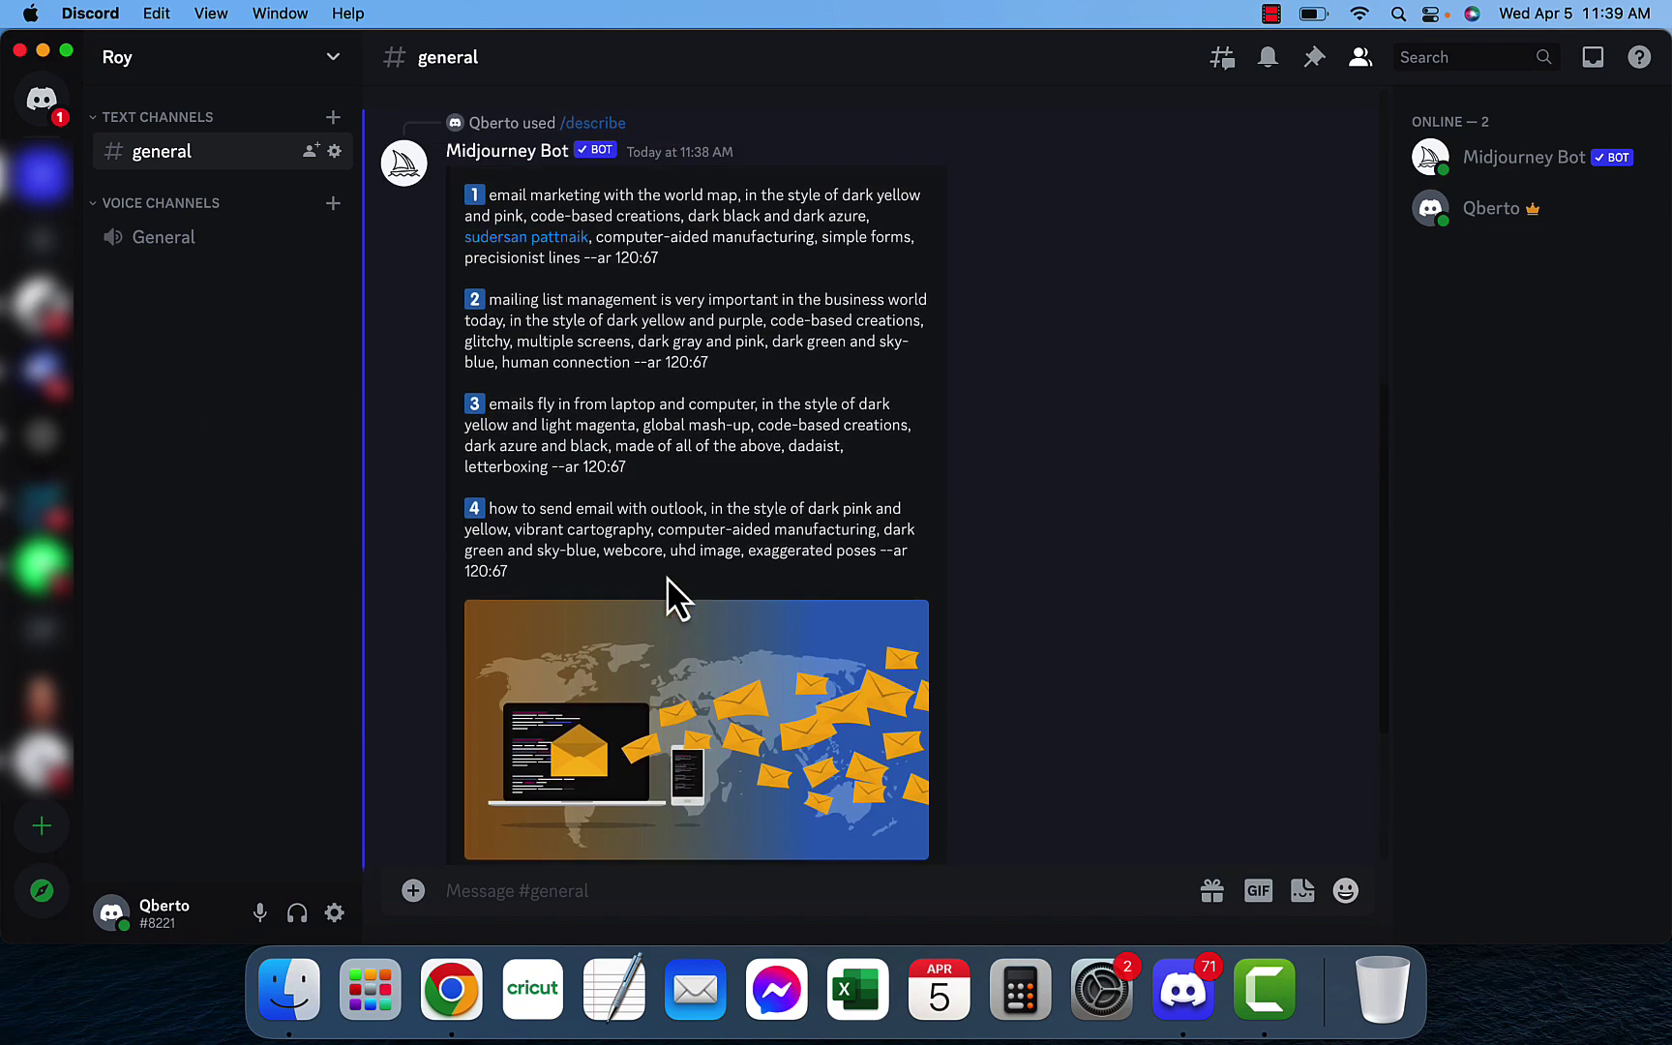
{"action": "scroll", "coordinate": [662, 581], "scroll_direction": "down", "scroll_amount": 4}
Step: Submit suggested prompts 1, 2 and 4 through Imagine This! as well
{"action": "left_click", "coordinate": [496, 726]}
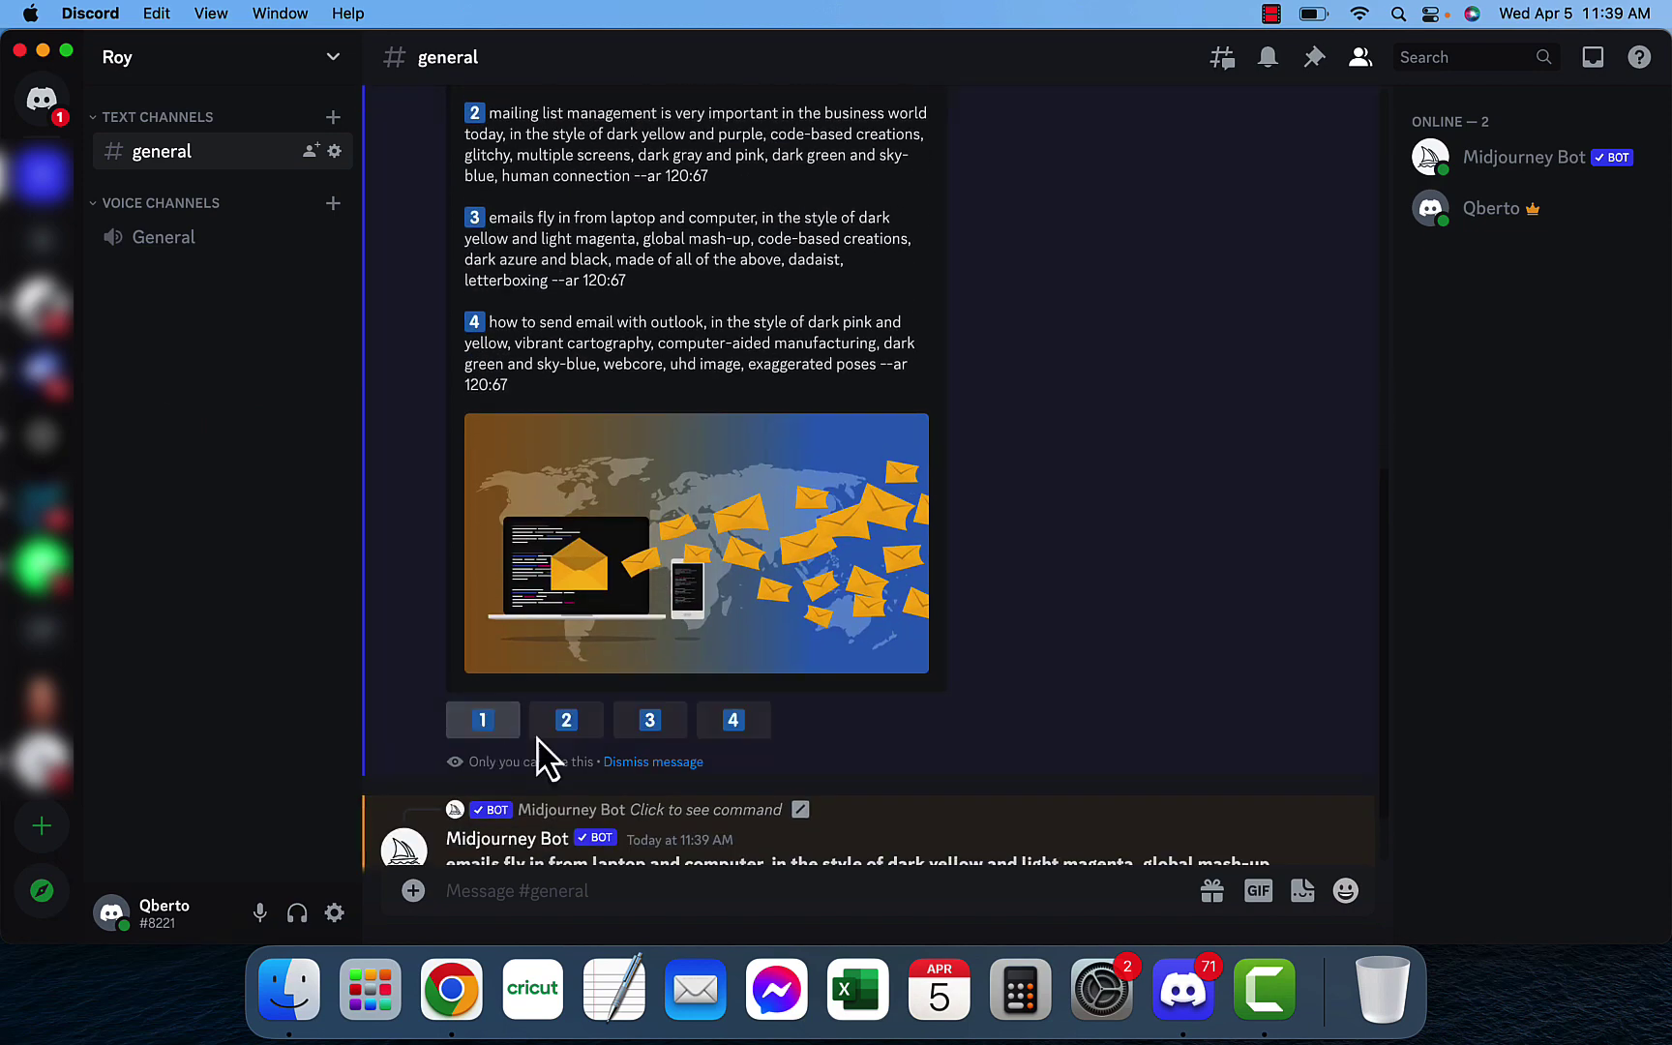
{"action": "left_click", "coordinate": [1021, 644]}
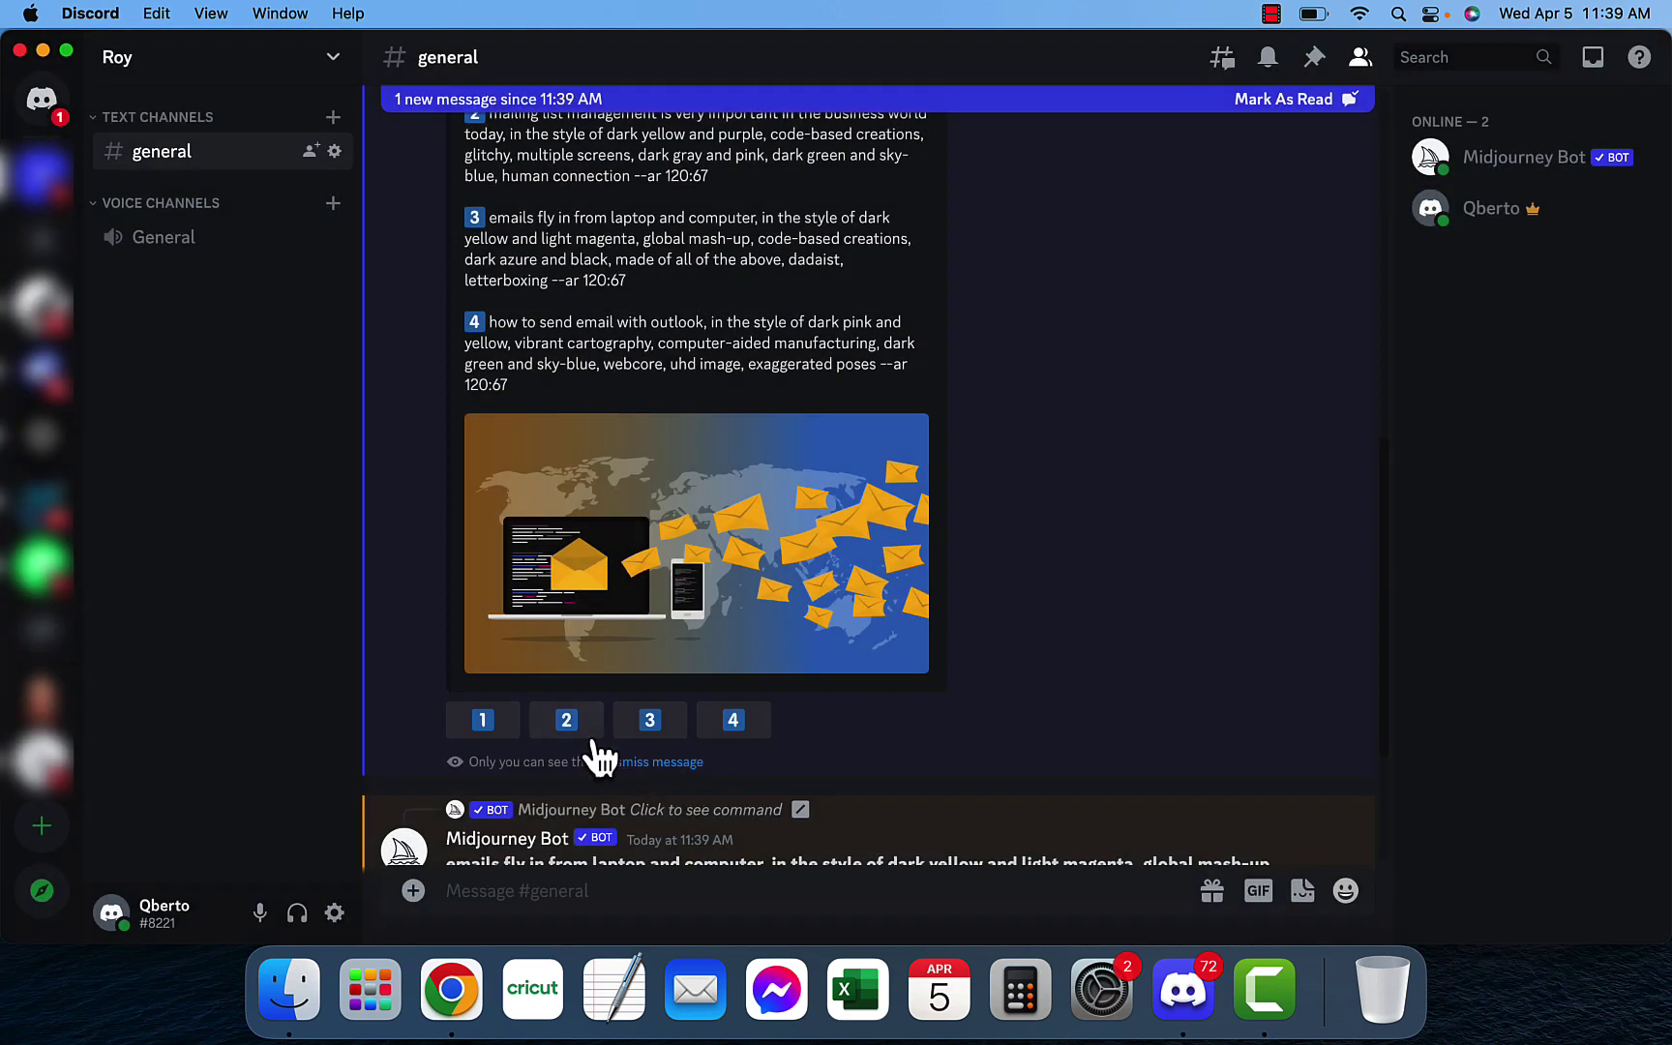
{"action": "left_click", "coordinate": [581, 731]}
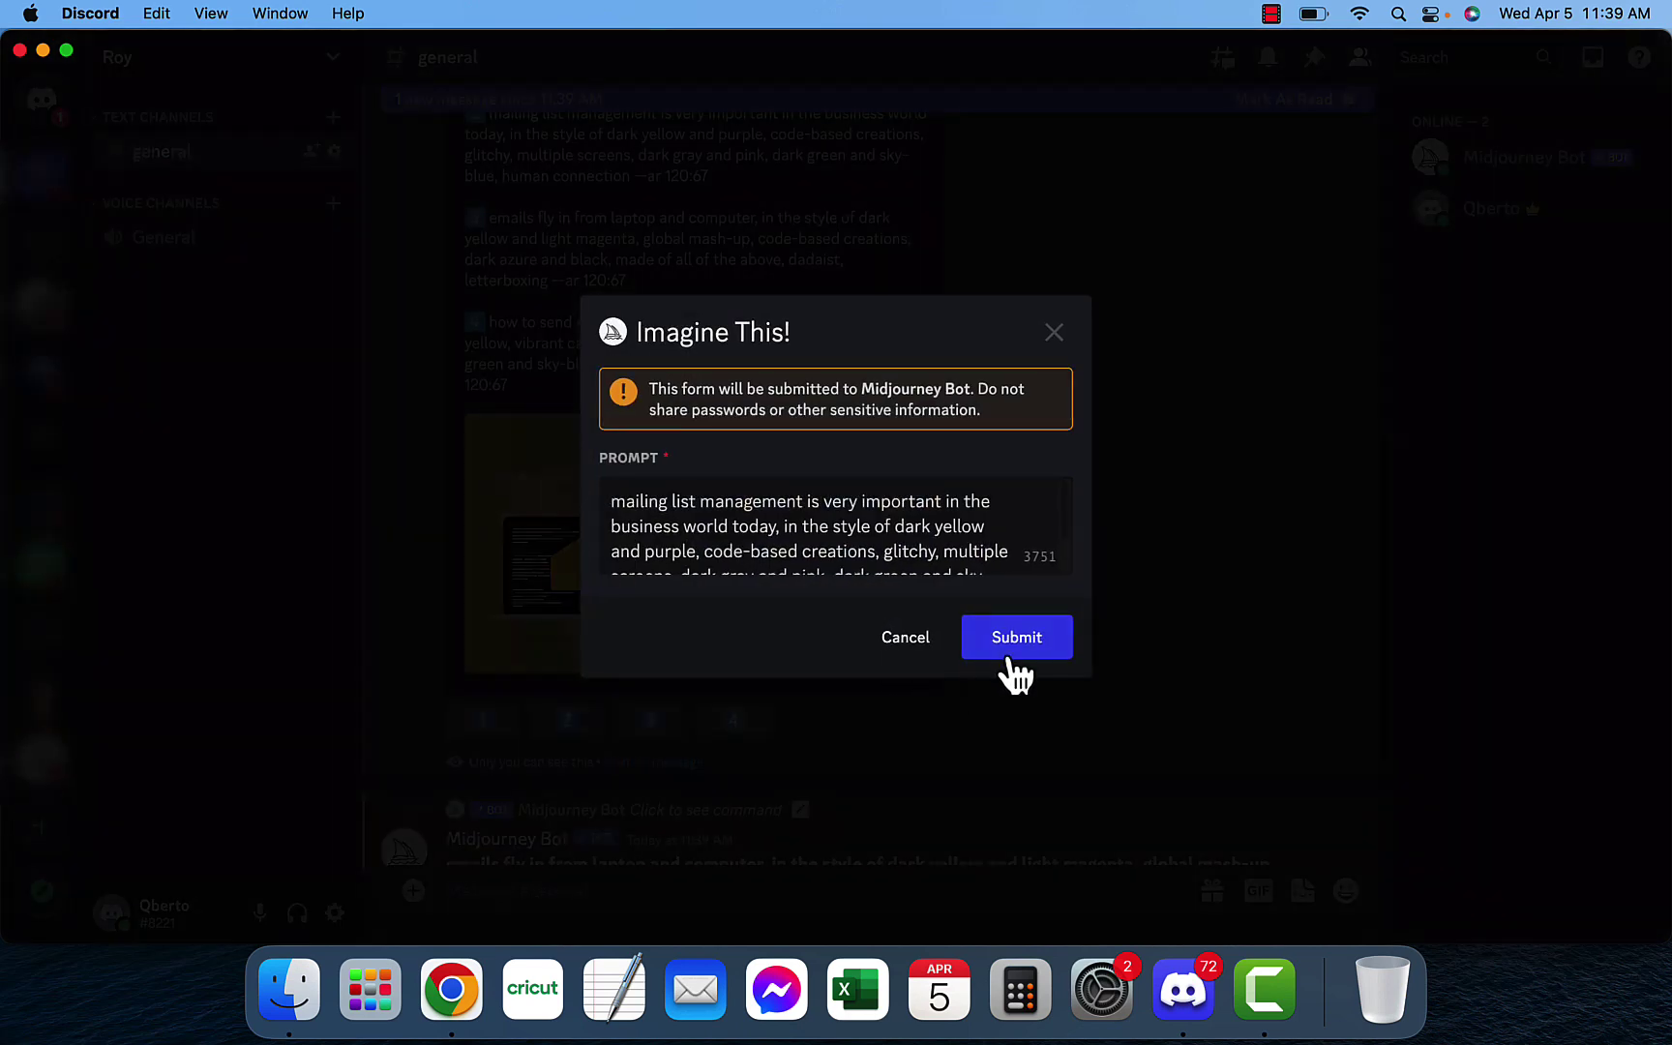
{"action": "left_click", "coordinate": [1002, 656]}
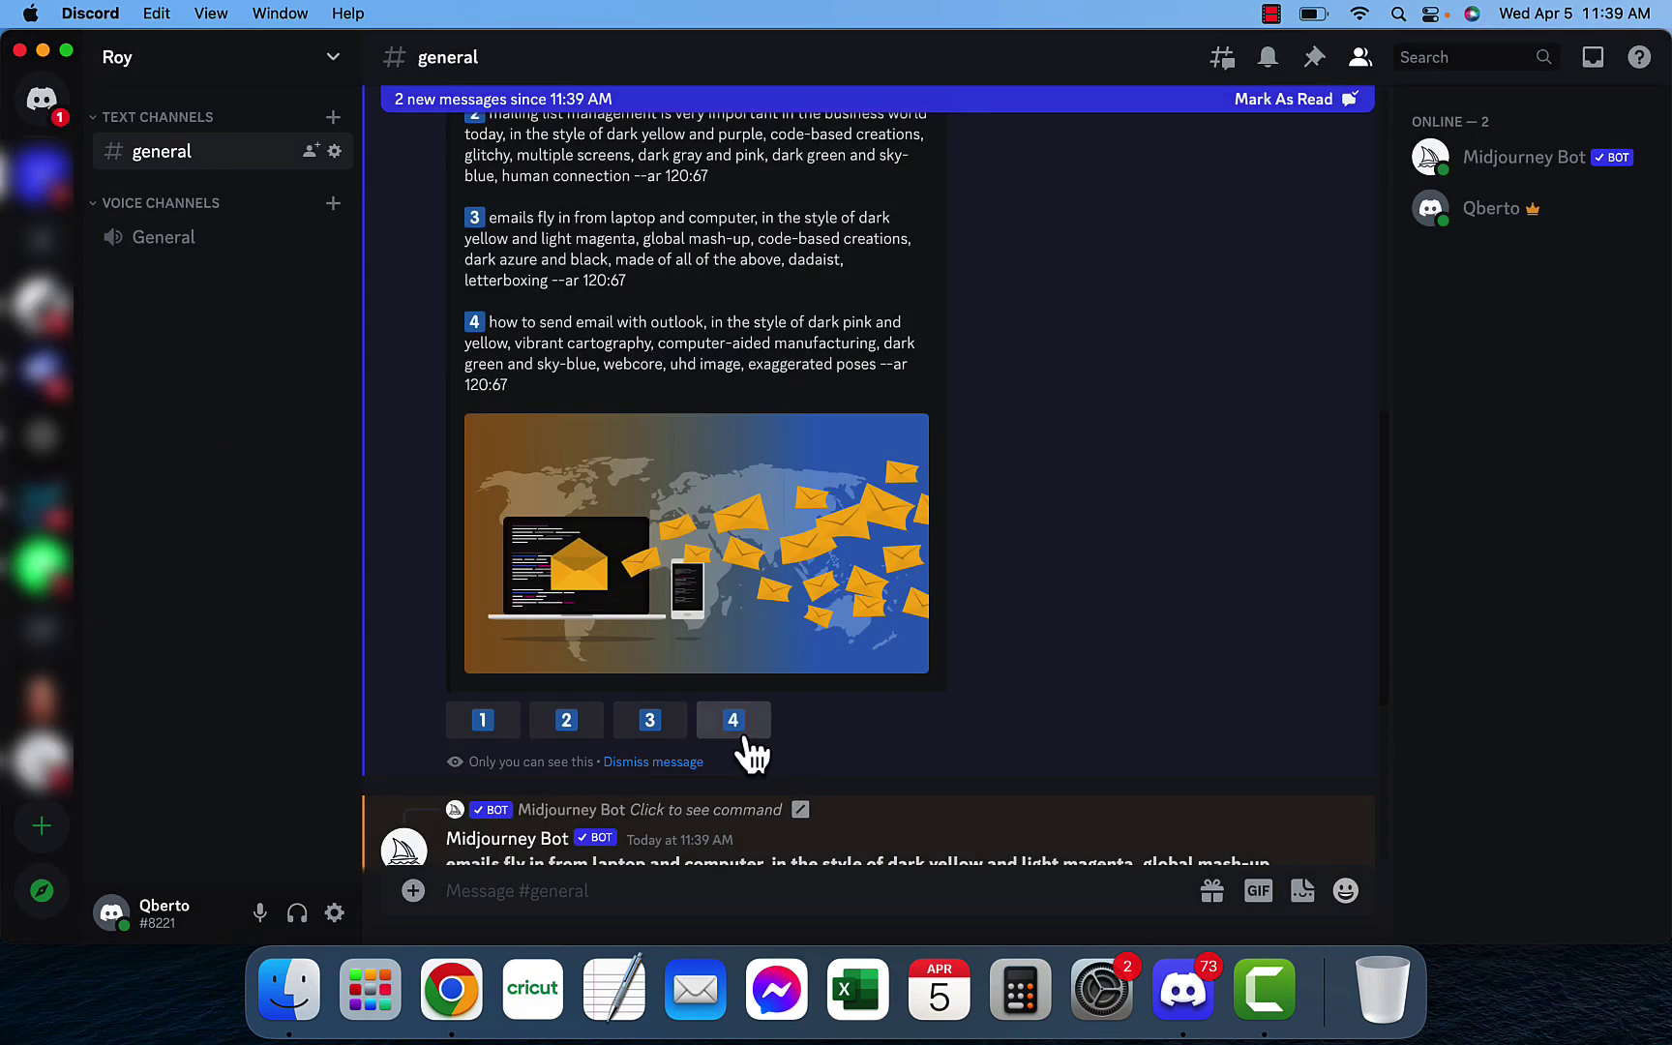
{"action": "left_click", "coordinate": [744, 728]}
{"action": "left_click", "coordinate": [1031, 648]}
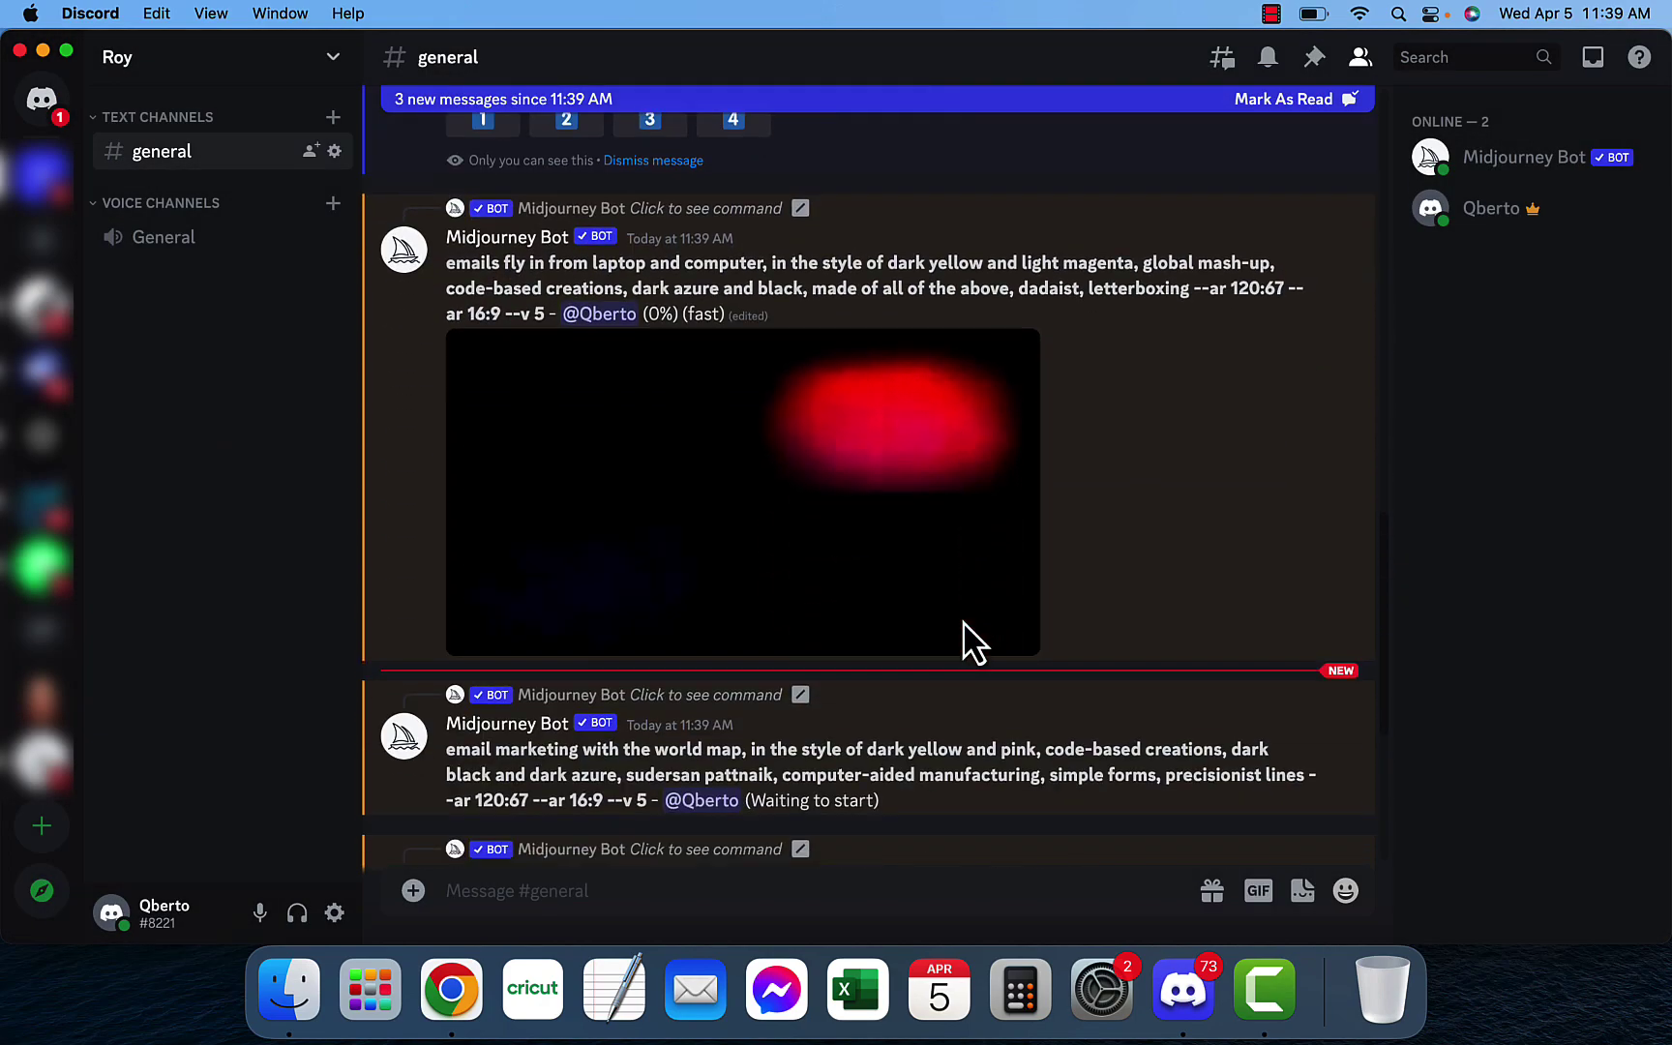
{"action": "scroll", "coordinate": [966, 634], "scroll_direction": "up", "scroll_amount": 5}
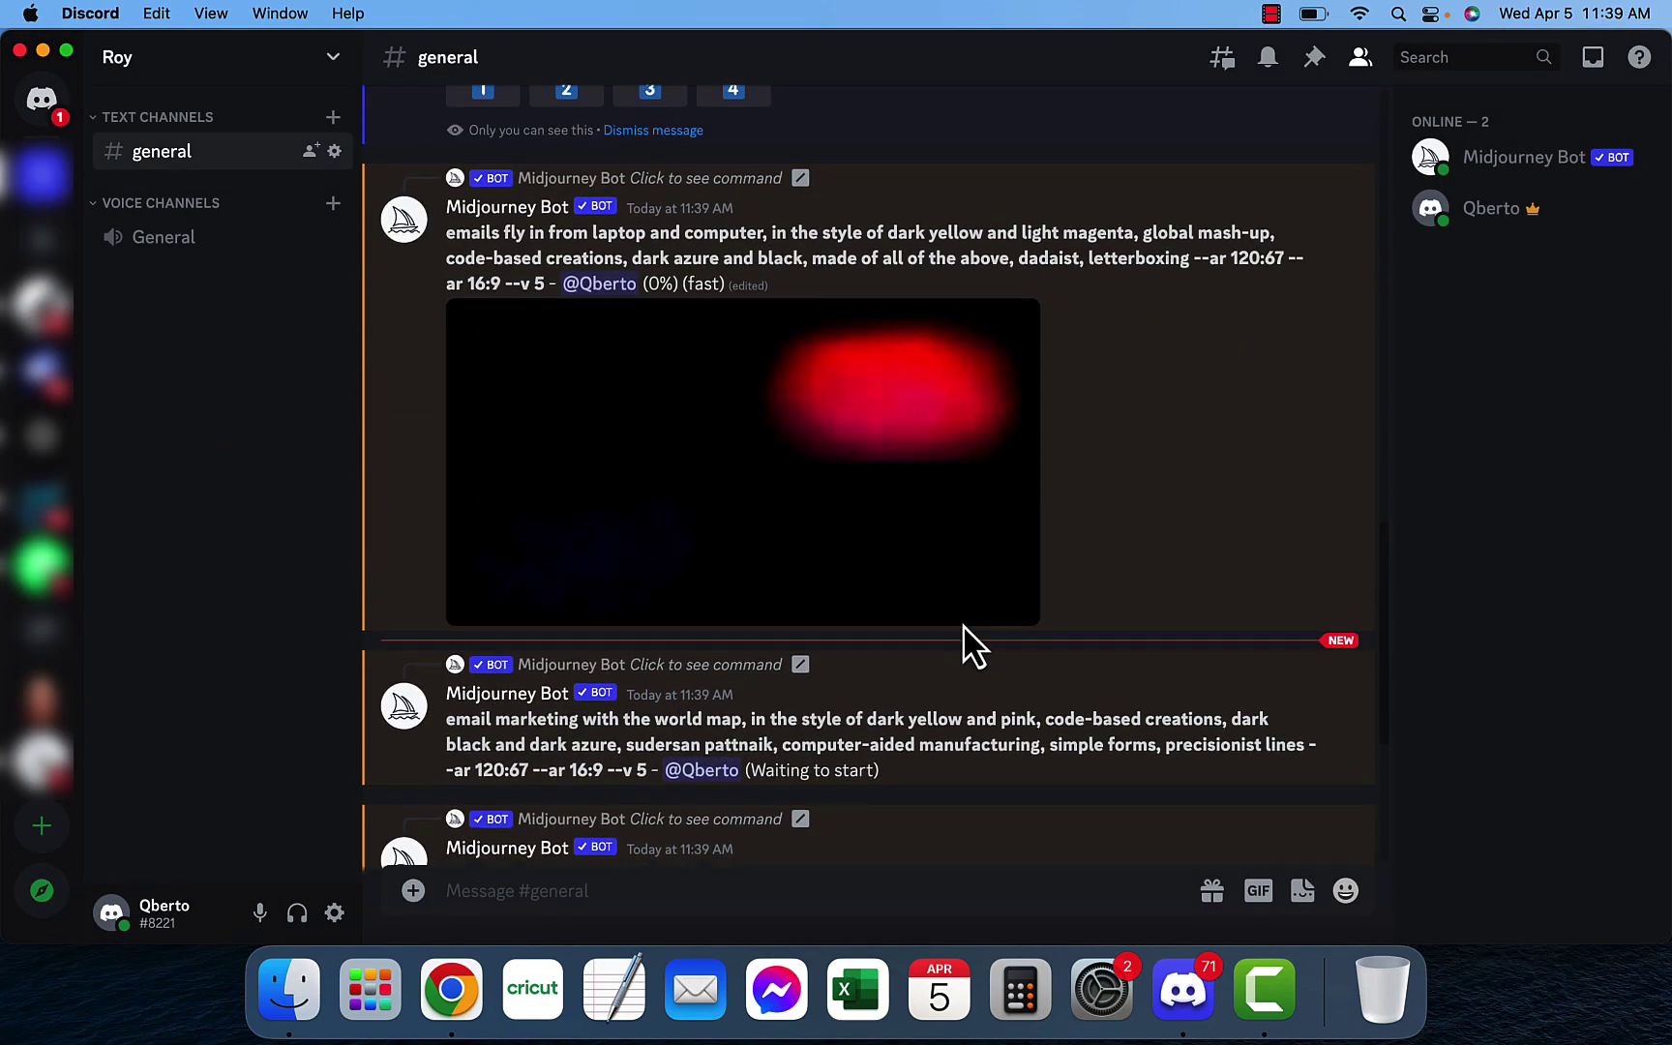
{"action": "scroll", "coordinate": [965, 651], "scroll_direction": "down", "scroll_amount": 1}
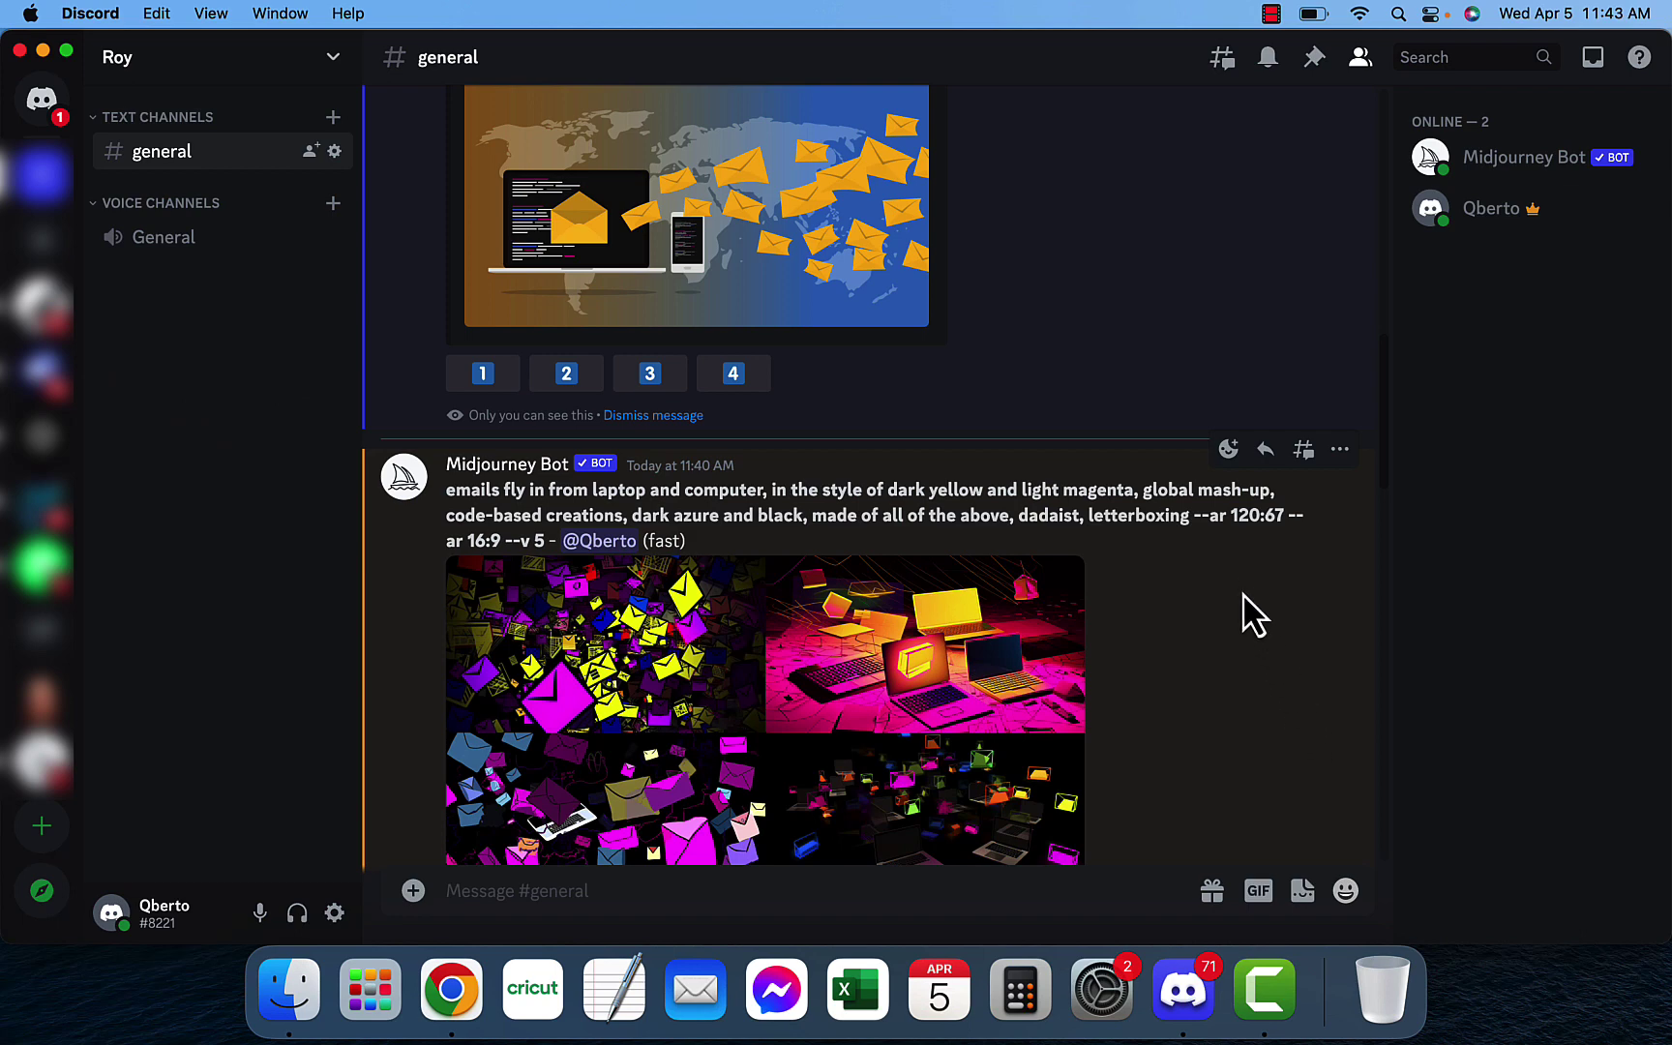
{"action": "scroll", "coordinate": [1249, 615], "scroll_direction": "down", "scroll_amount": 2}
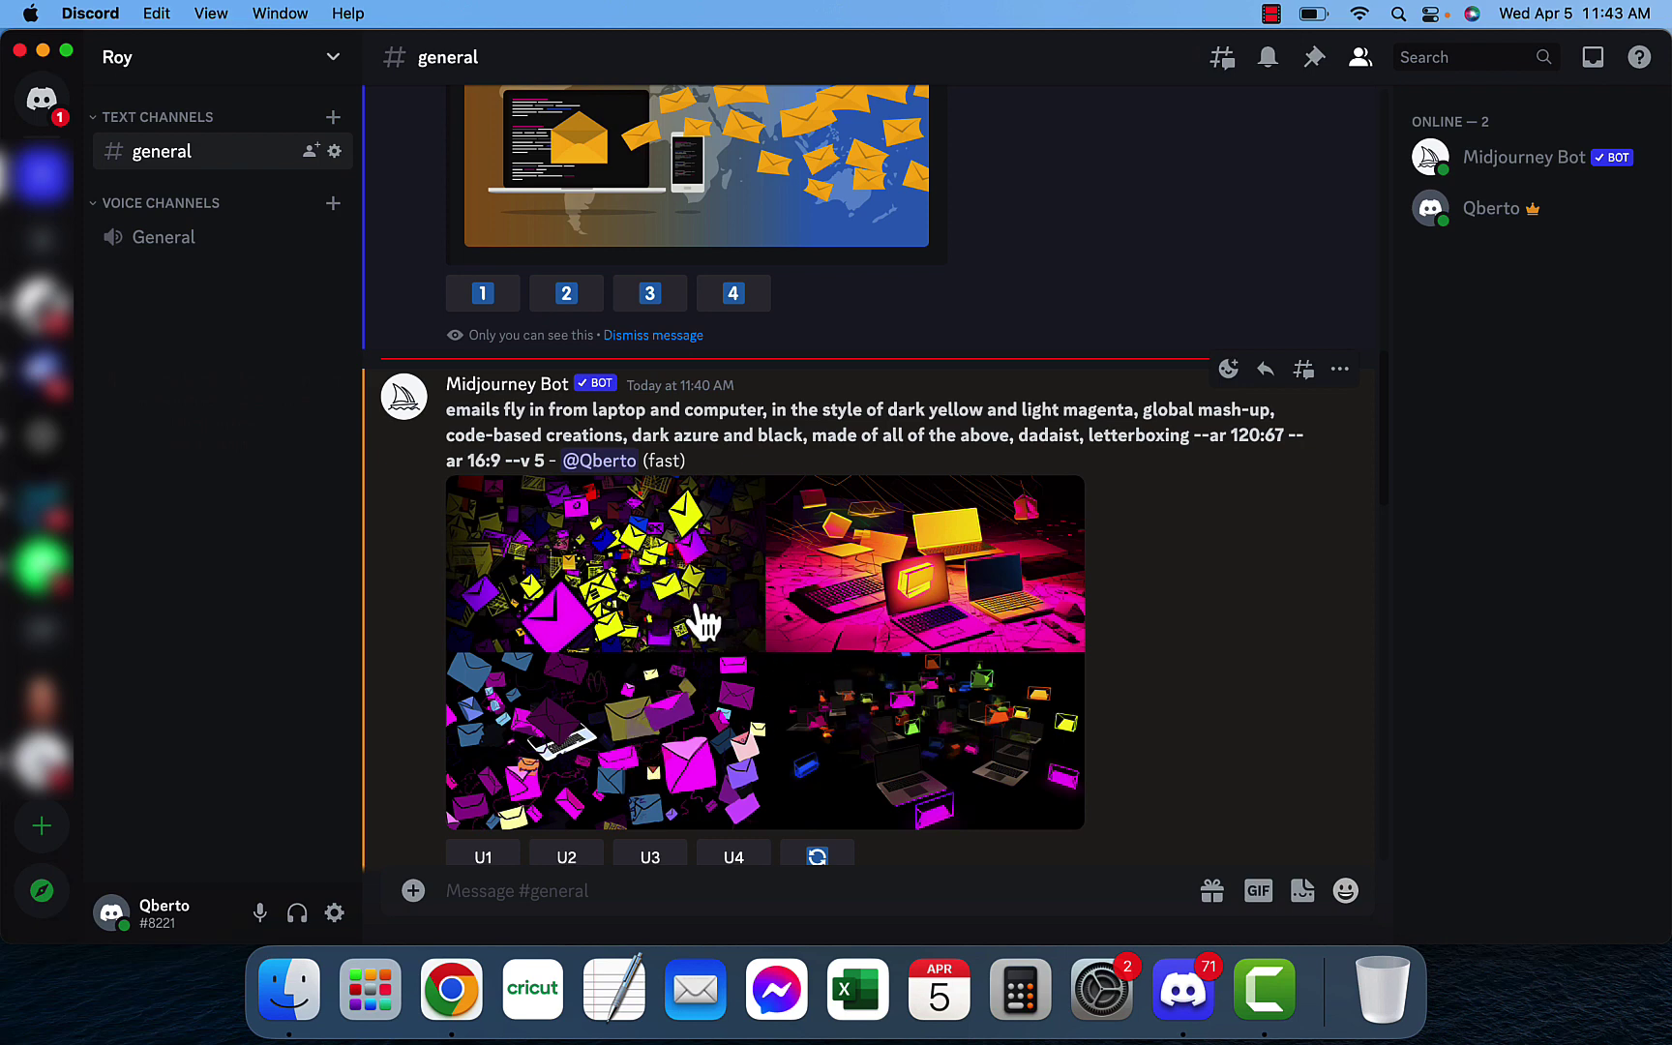
{"action": "scroll", "coordinate": [760, 610], "scroll_direction": "up", "scroll_amount": 5}
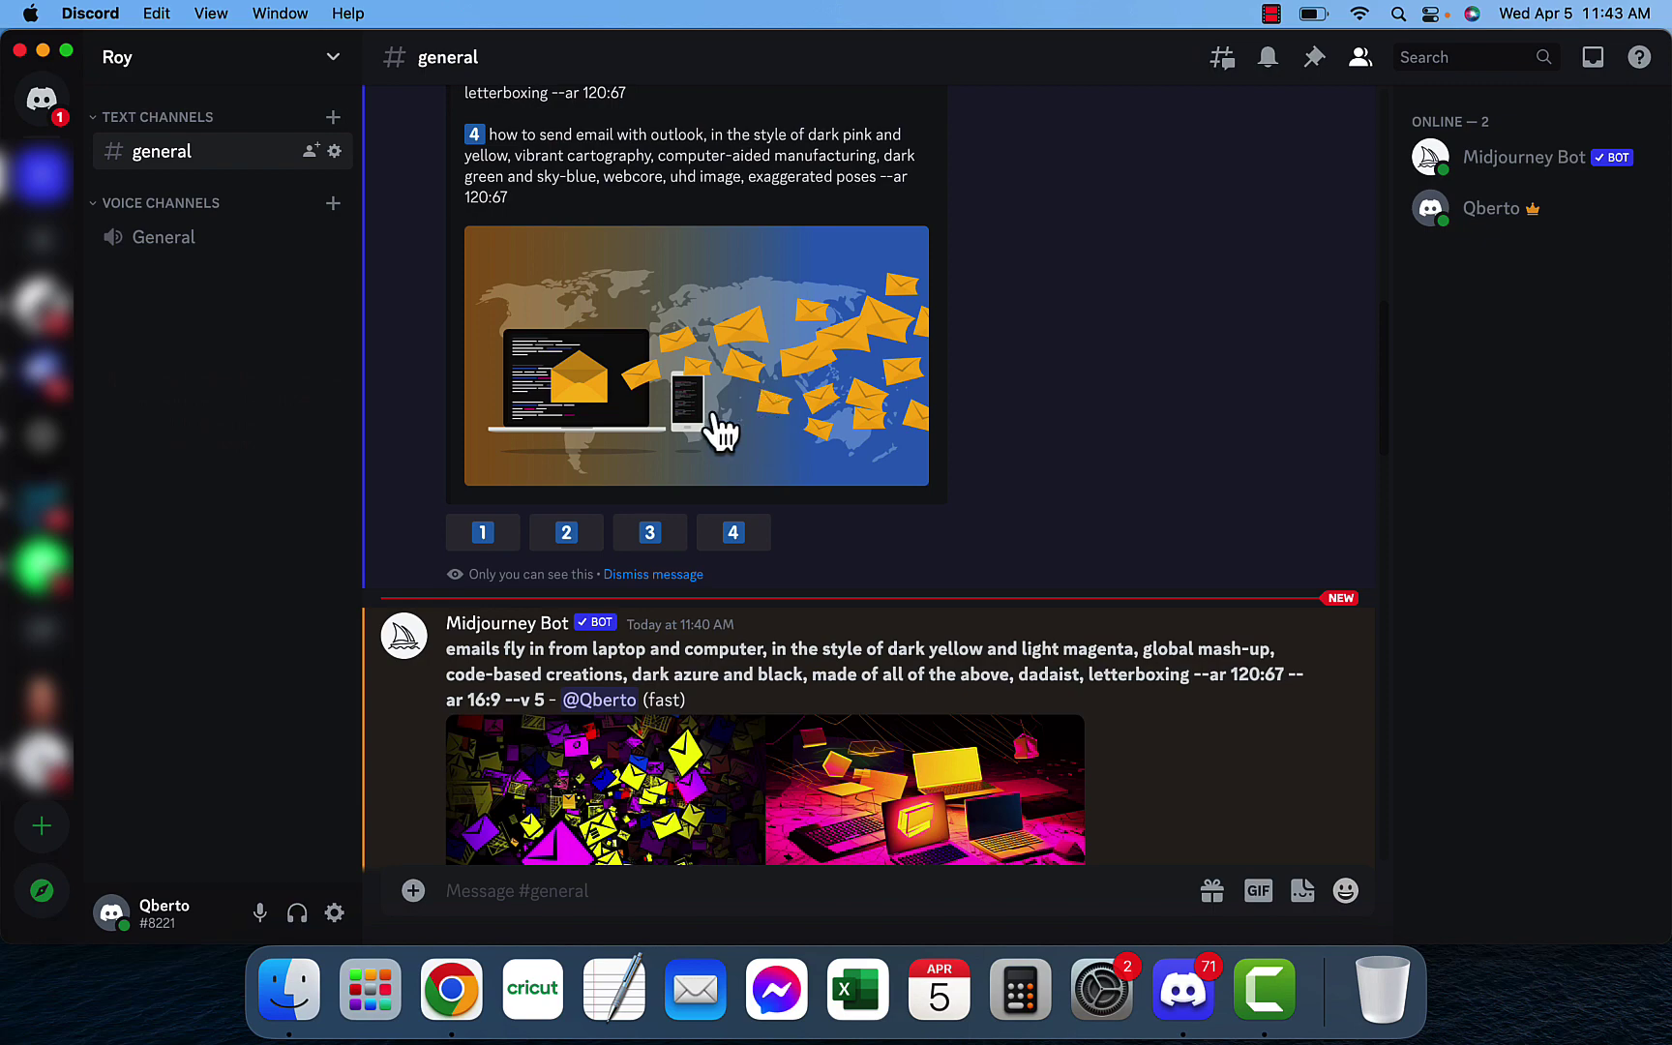
{"action": "scroll", "coordinate": [1065, 513], "scroll_direction": "down", "scroll_amount": 10}
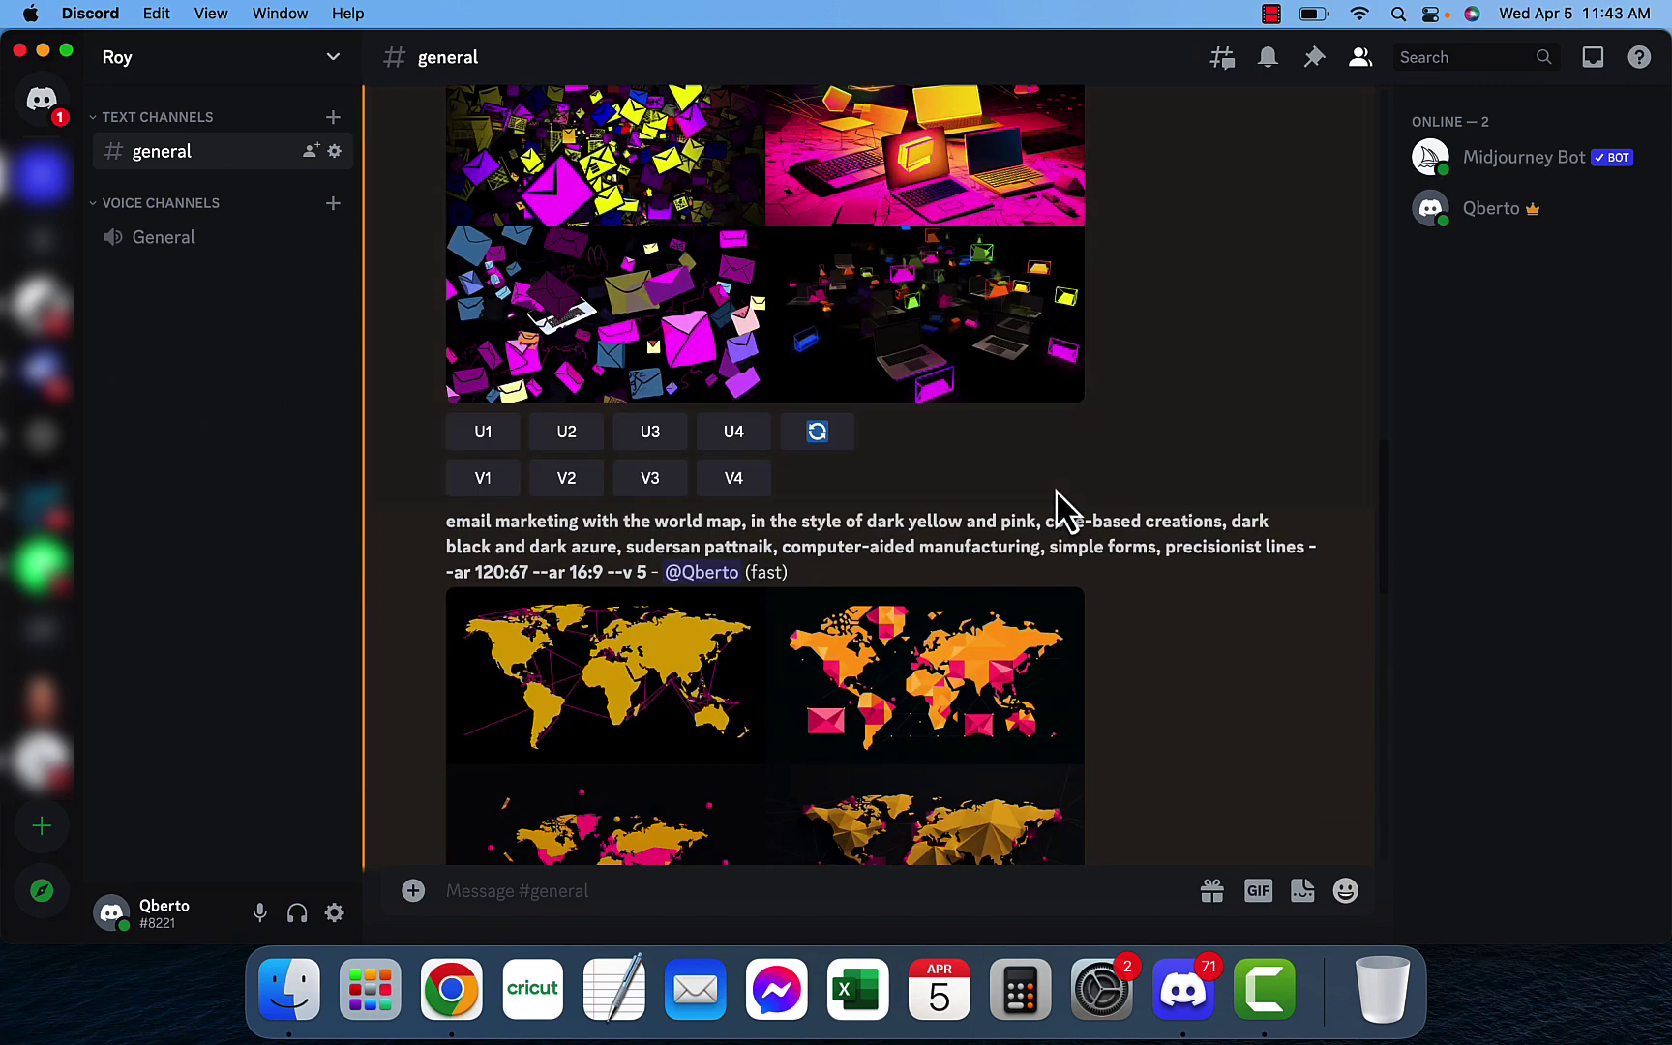
{"action": "scroll", "coordinate": [1057, 492], "scroll_direction": "up", "scroll_amount": 3}
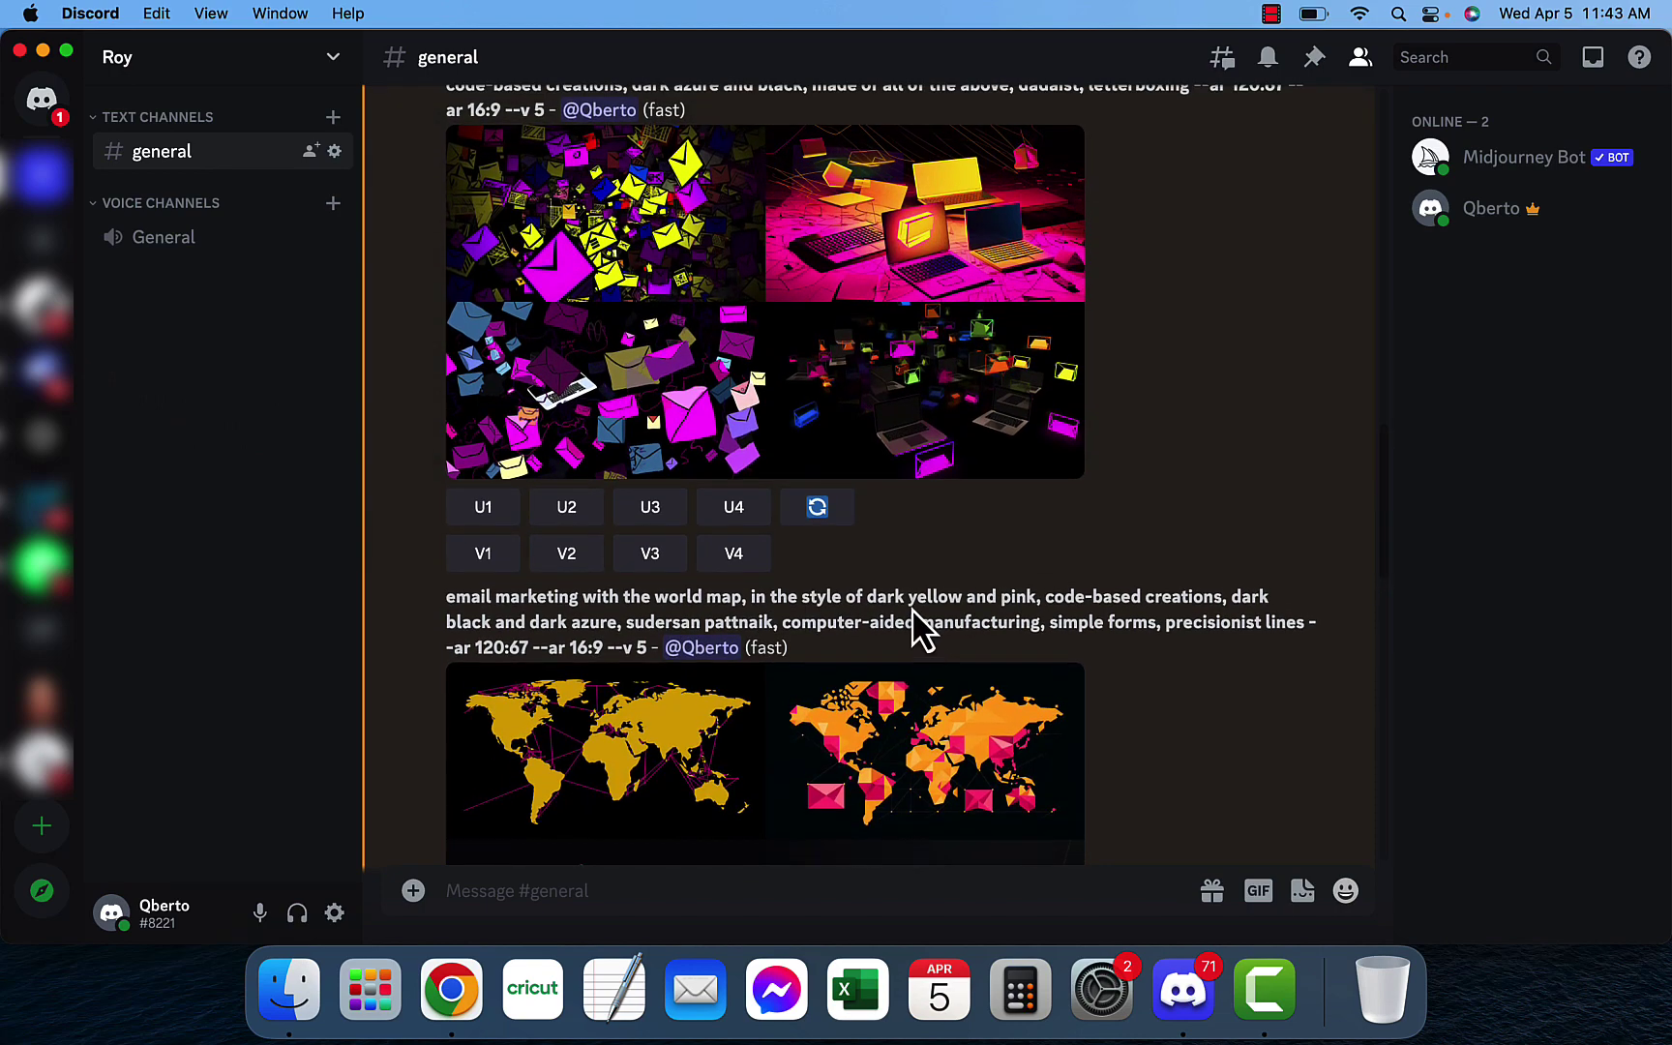
{"action": "scroll", "coordinate": [912, 610], "scroll_direction": "up", "scroll_amount": 3}
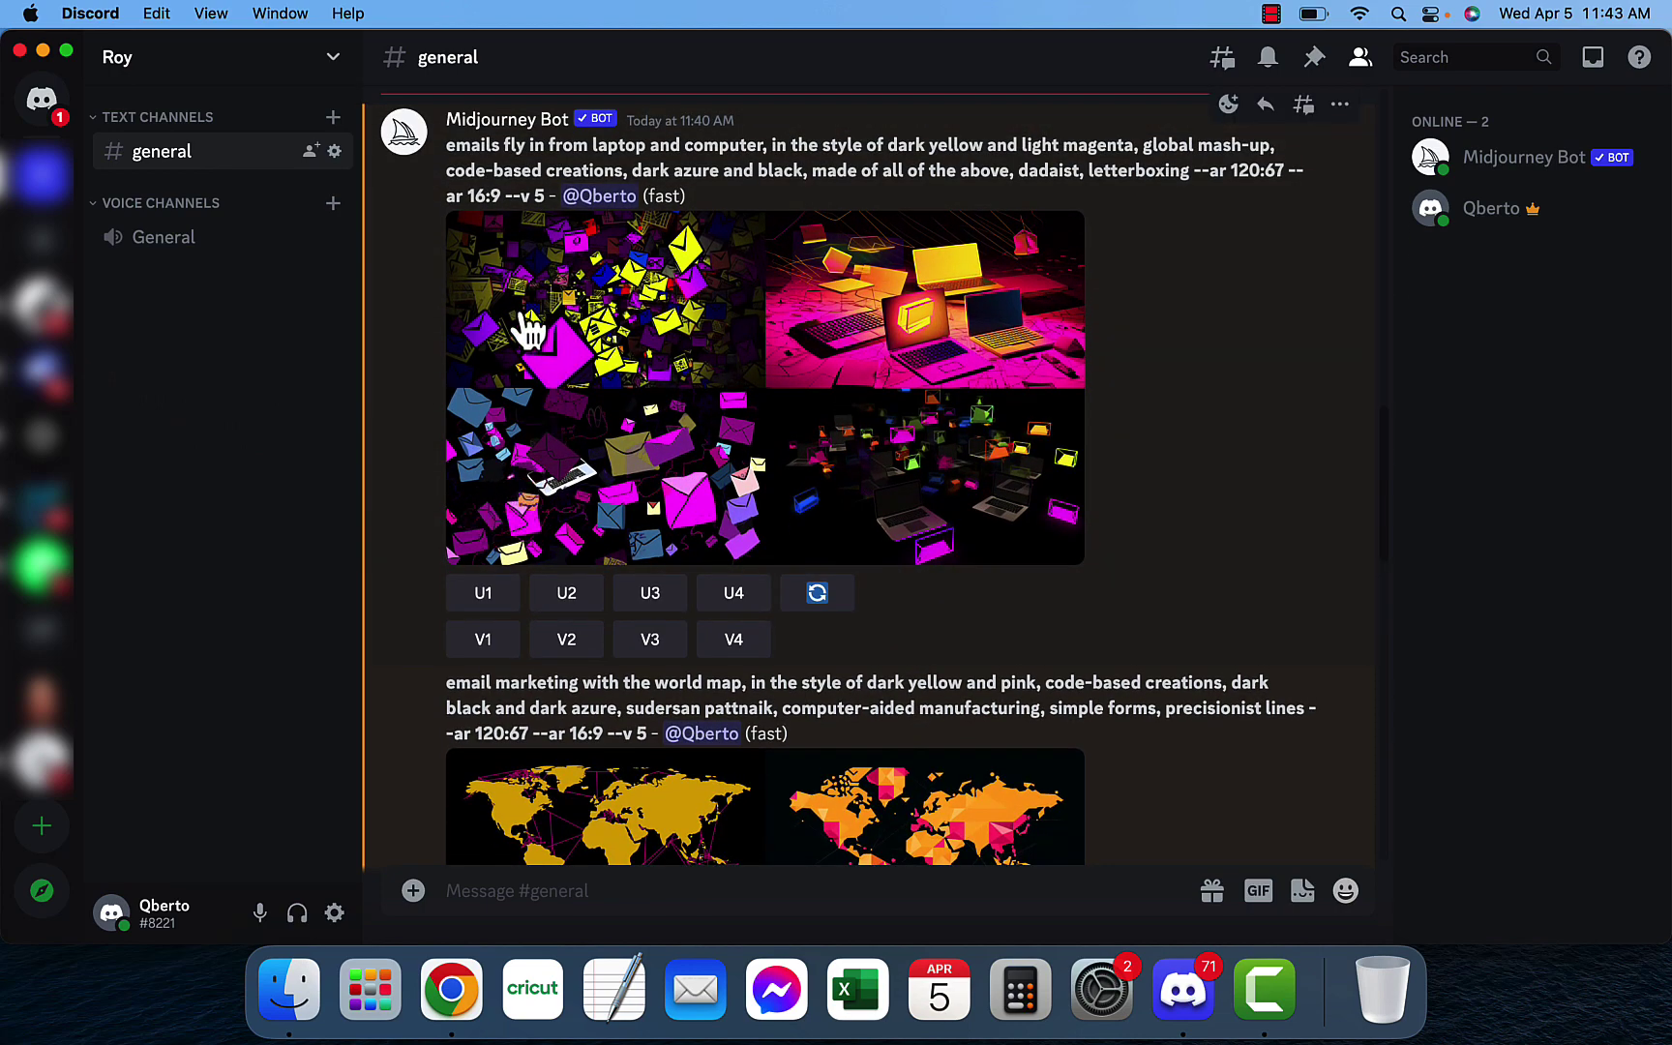
{"action": "scroll", "coordinate": [754, 593], "scroll_direction": "down", "scroll_amount": 10}
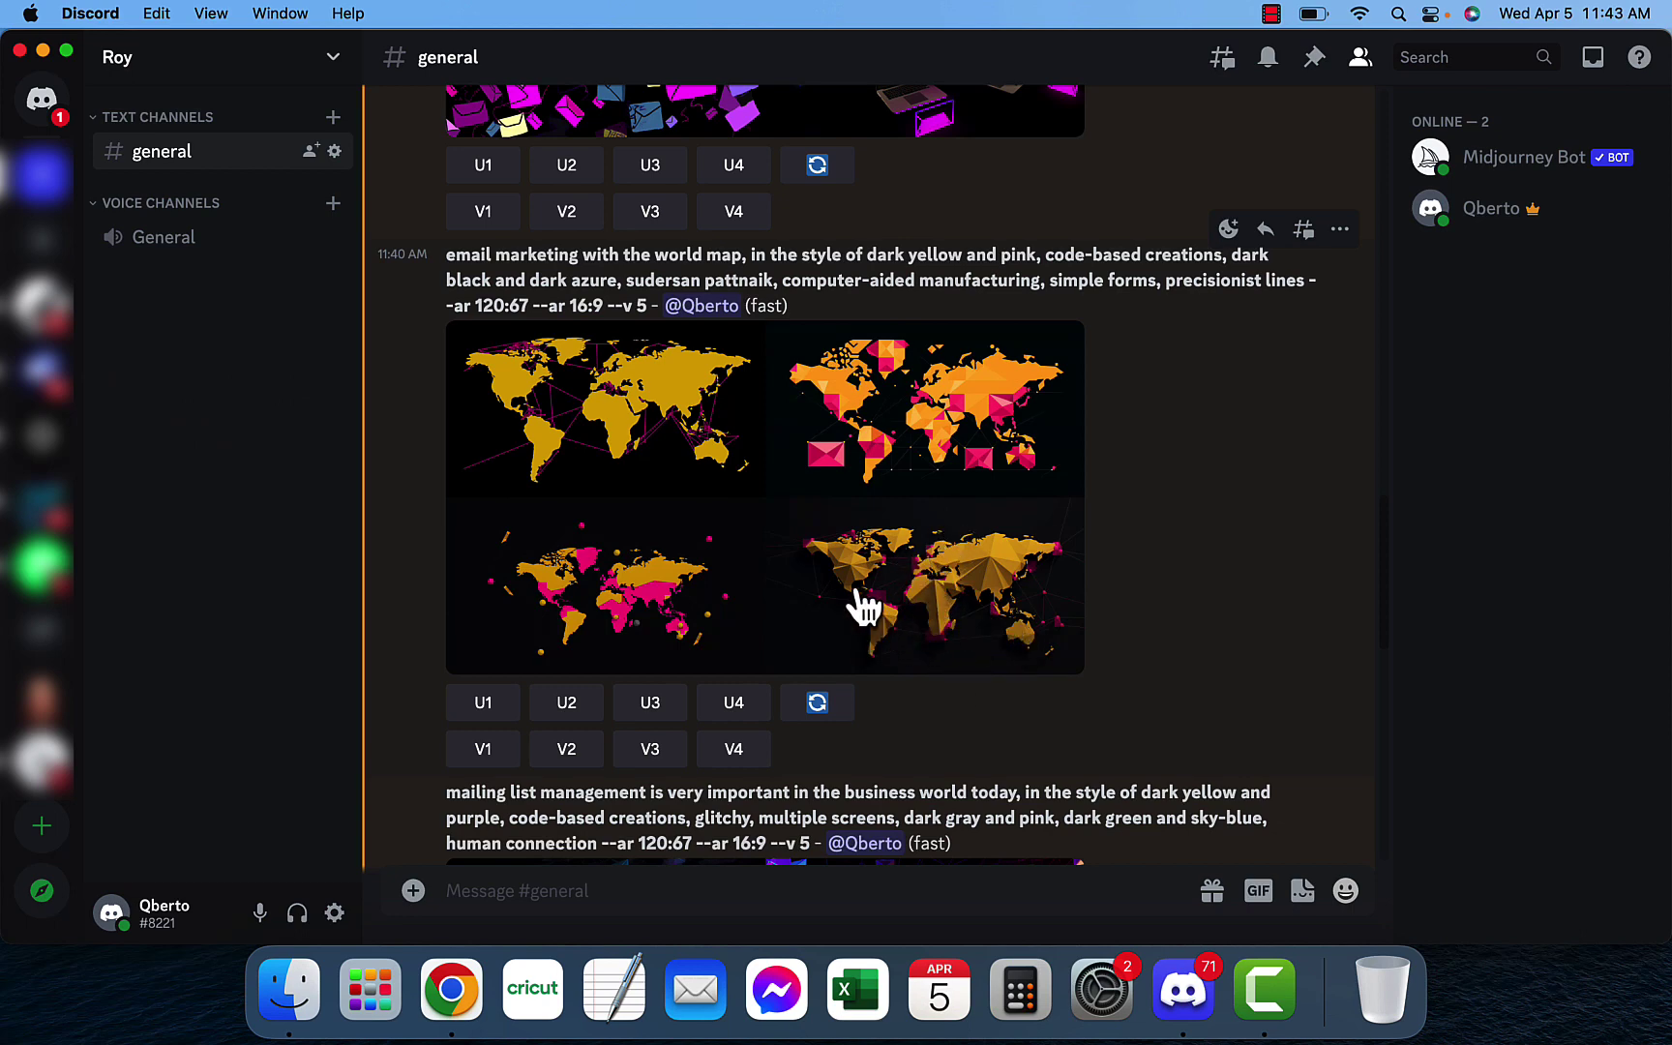
{"action": "scroll", "coordinate": [870, 560], "scroll_direction": "down", "scroll_amount": 4}
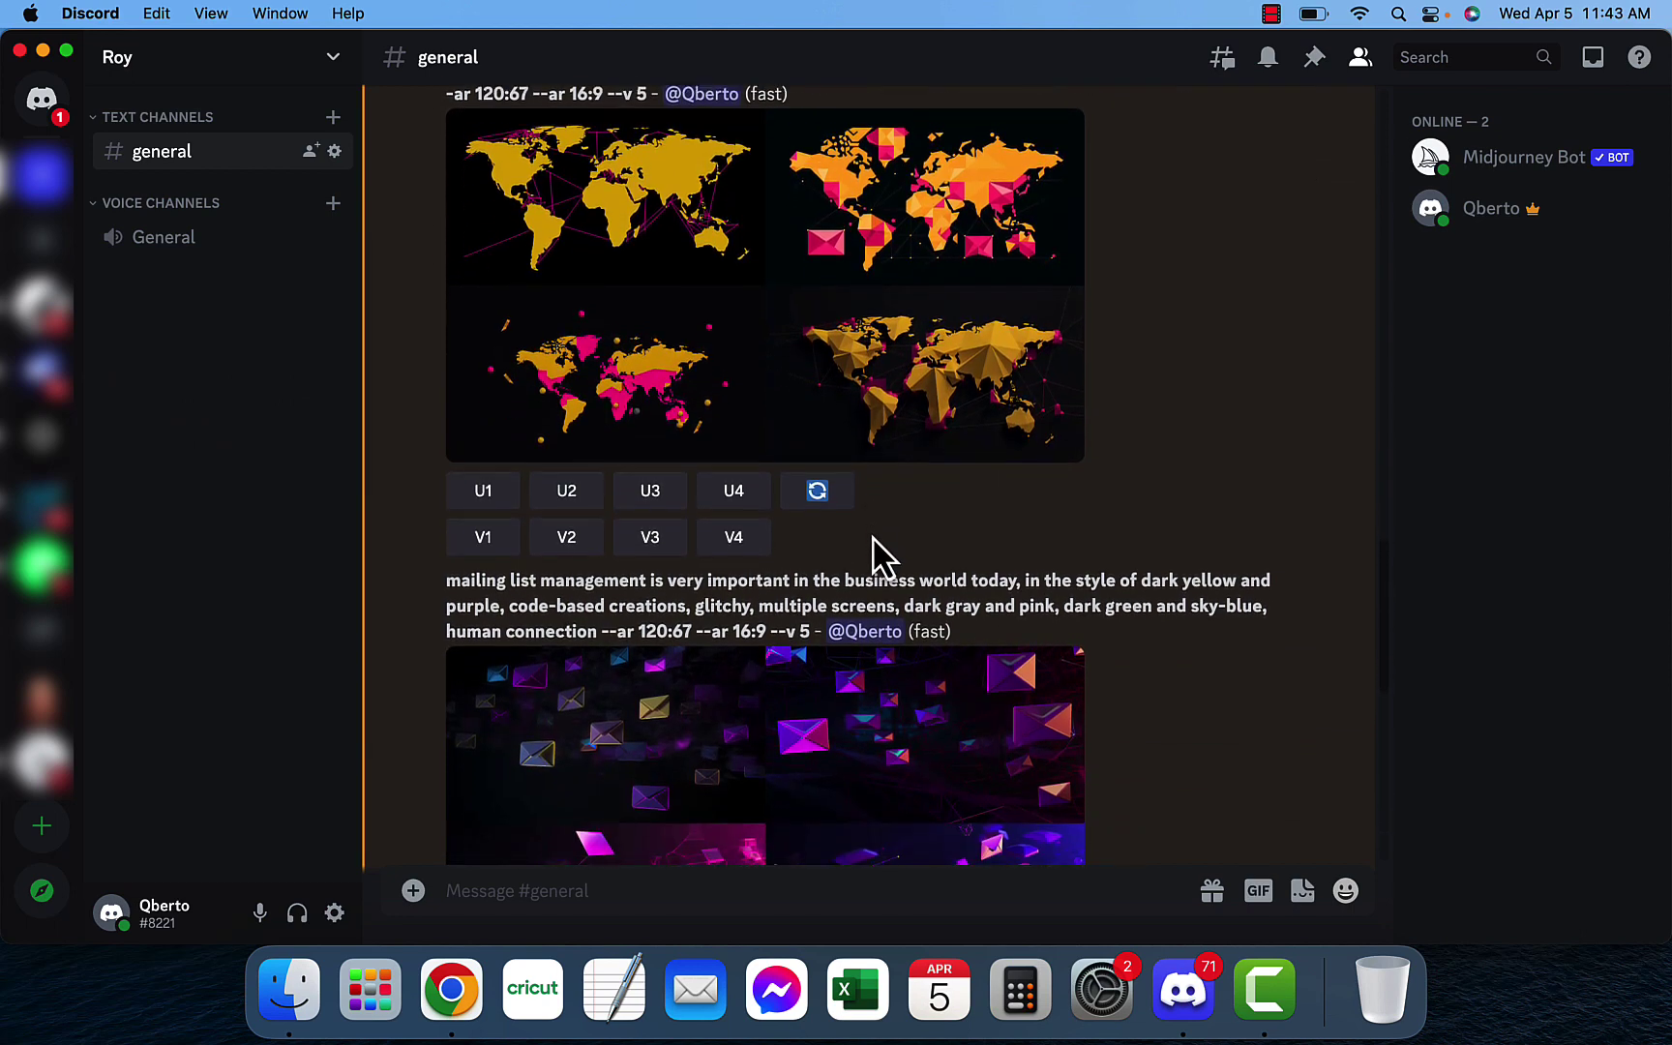
{"action": "scroll", "coordinate": [876, 560], "scroll_direction": "down", "scroll_amount": 7}
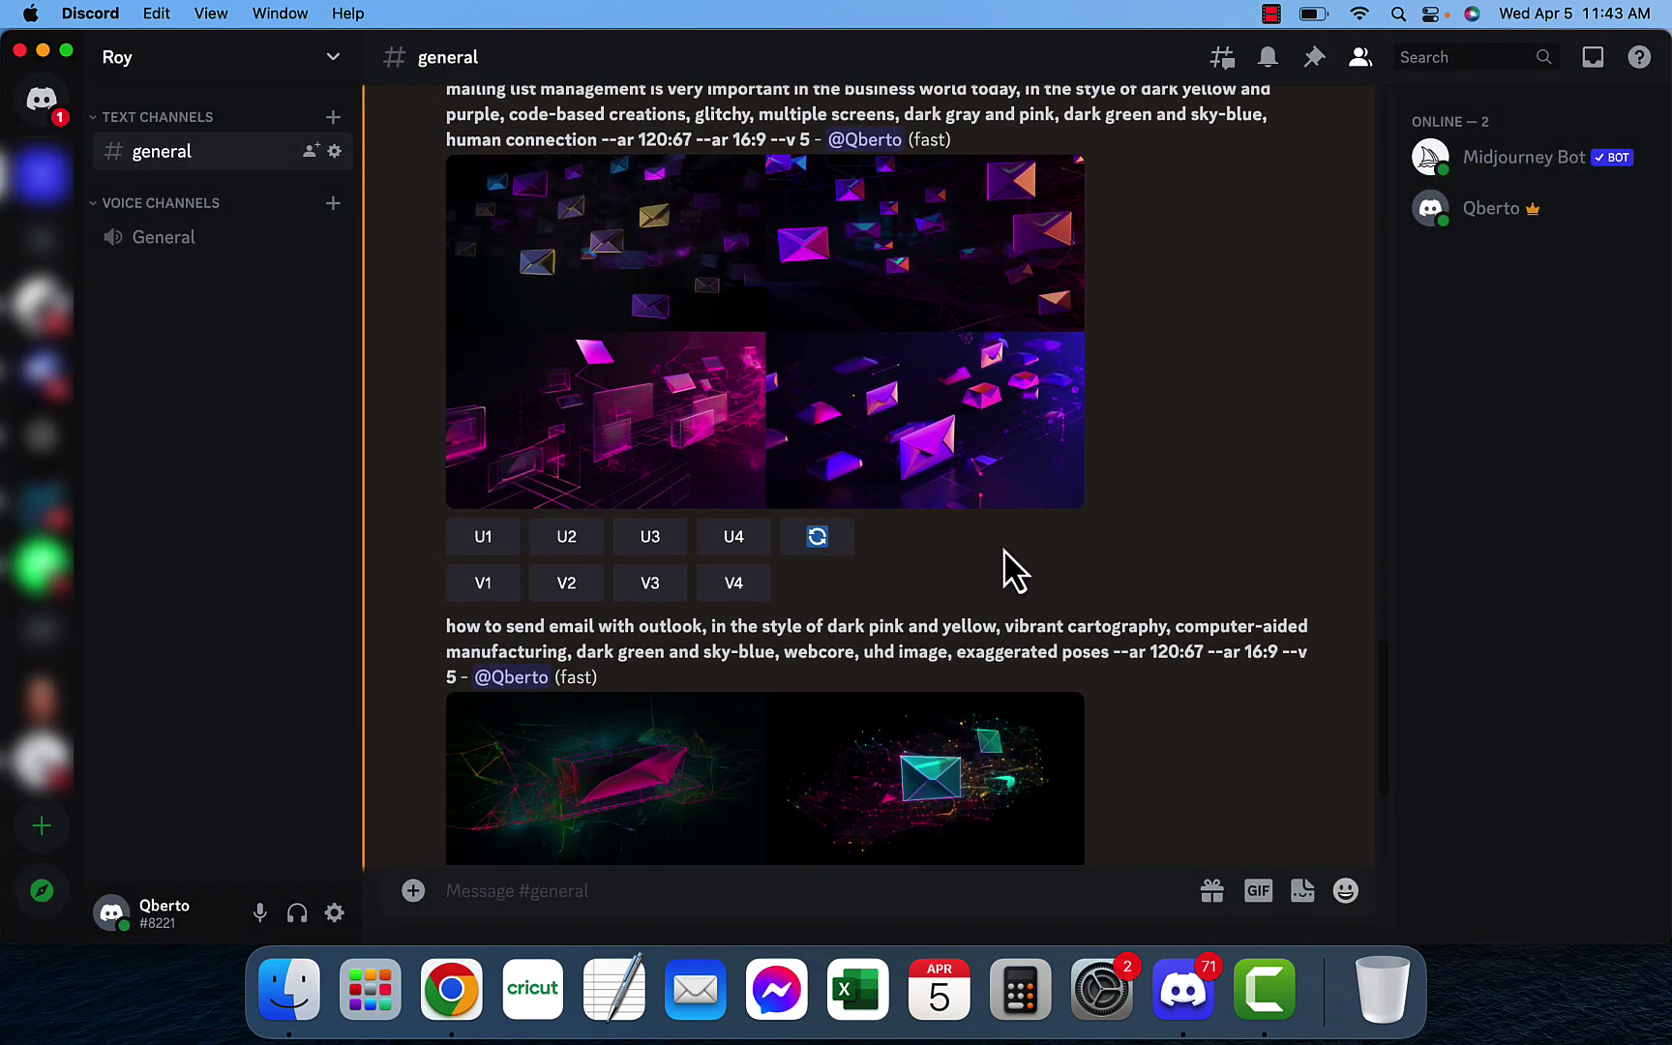
{"action": "scroll", "coordinate": [1006, 566], "scroll_direction": "down", "scroll_amount": 2}
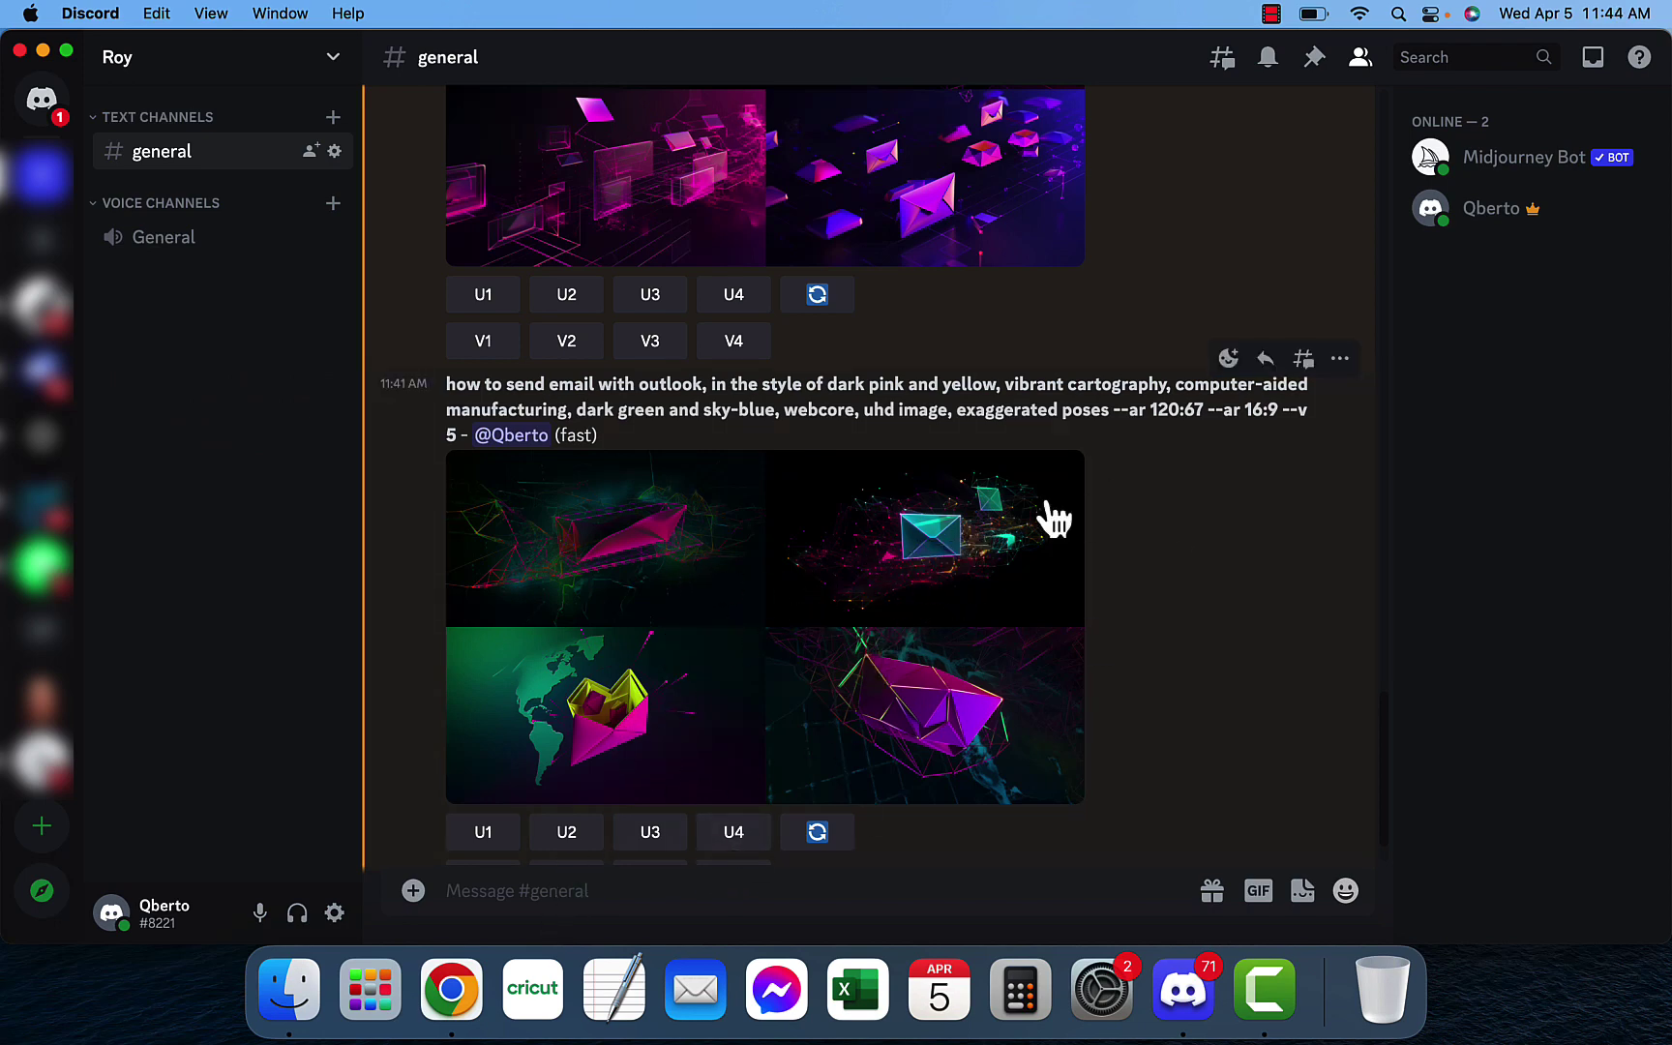
{"action": "scroll", "coordinate": [945, 608], "scroll_direction": "down", "scroll_amount": 2}
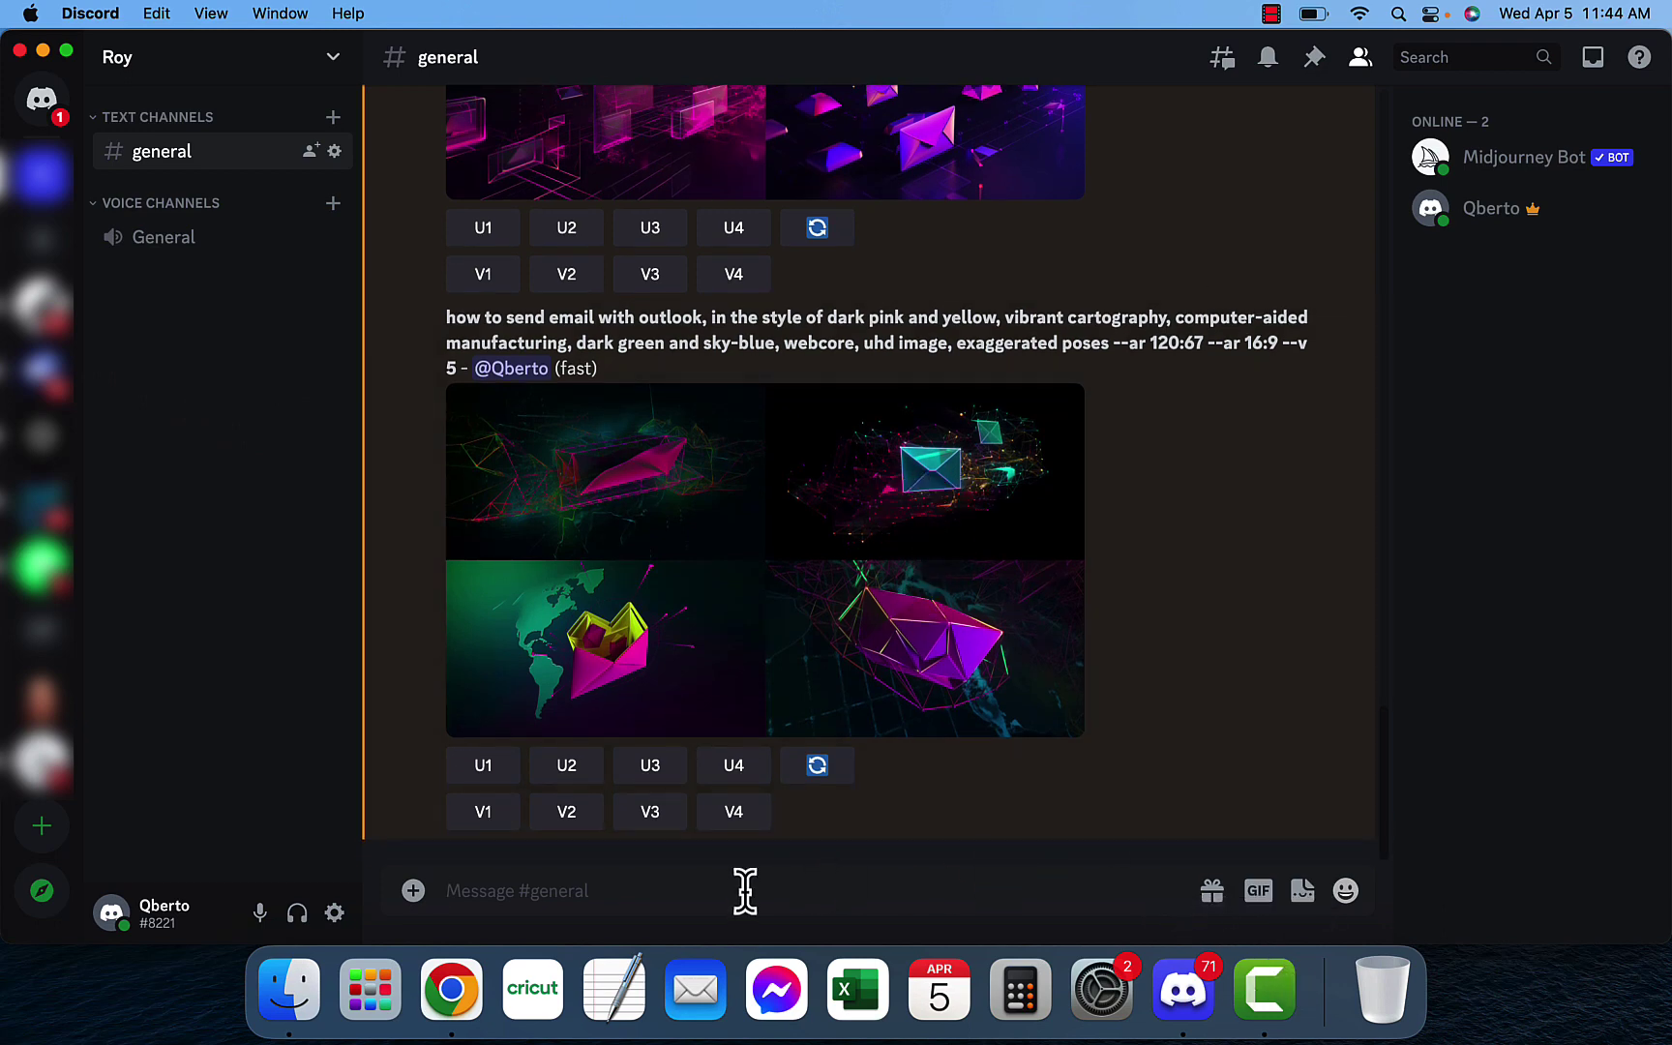
Step: Run /describe on 44444.png to get Midjourney's four prompt suggestions
{"action": "type", "text": "/de"}
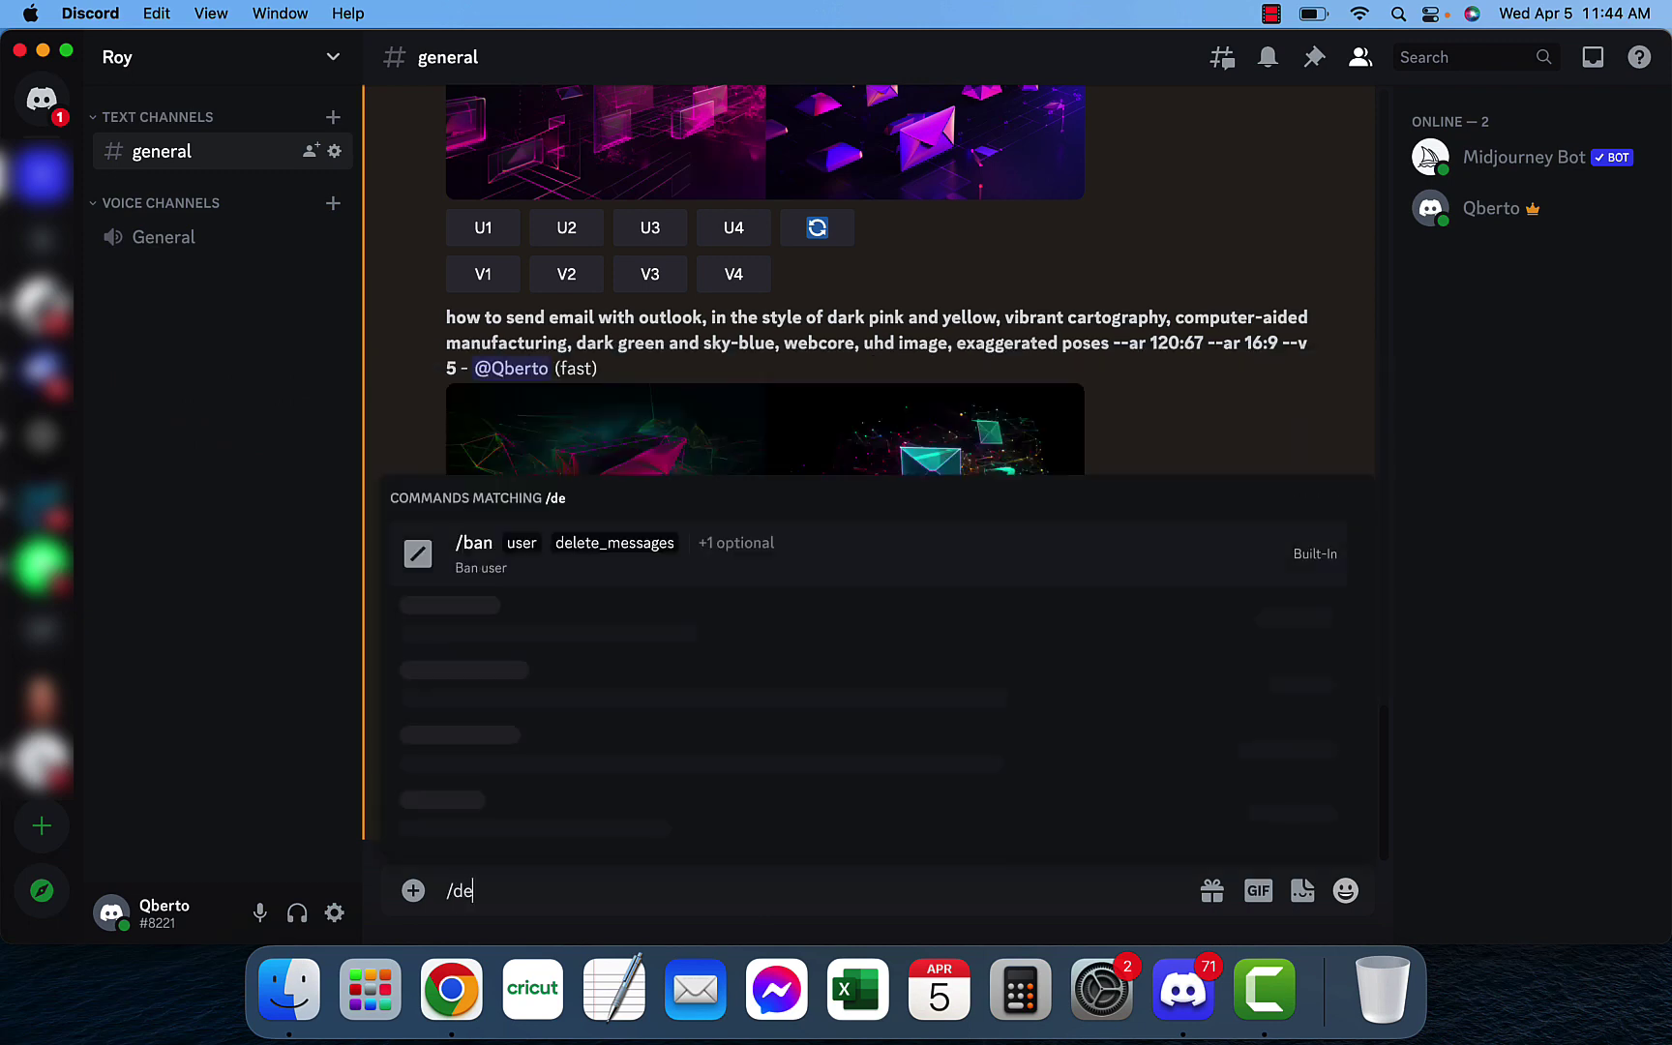
{"action": "type", "text": "scribe"}
{"action": "key", "text": "Return"}
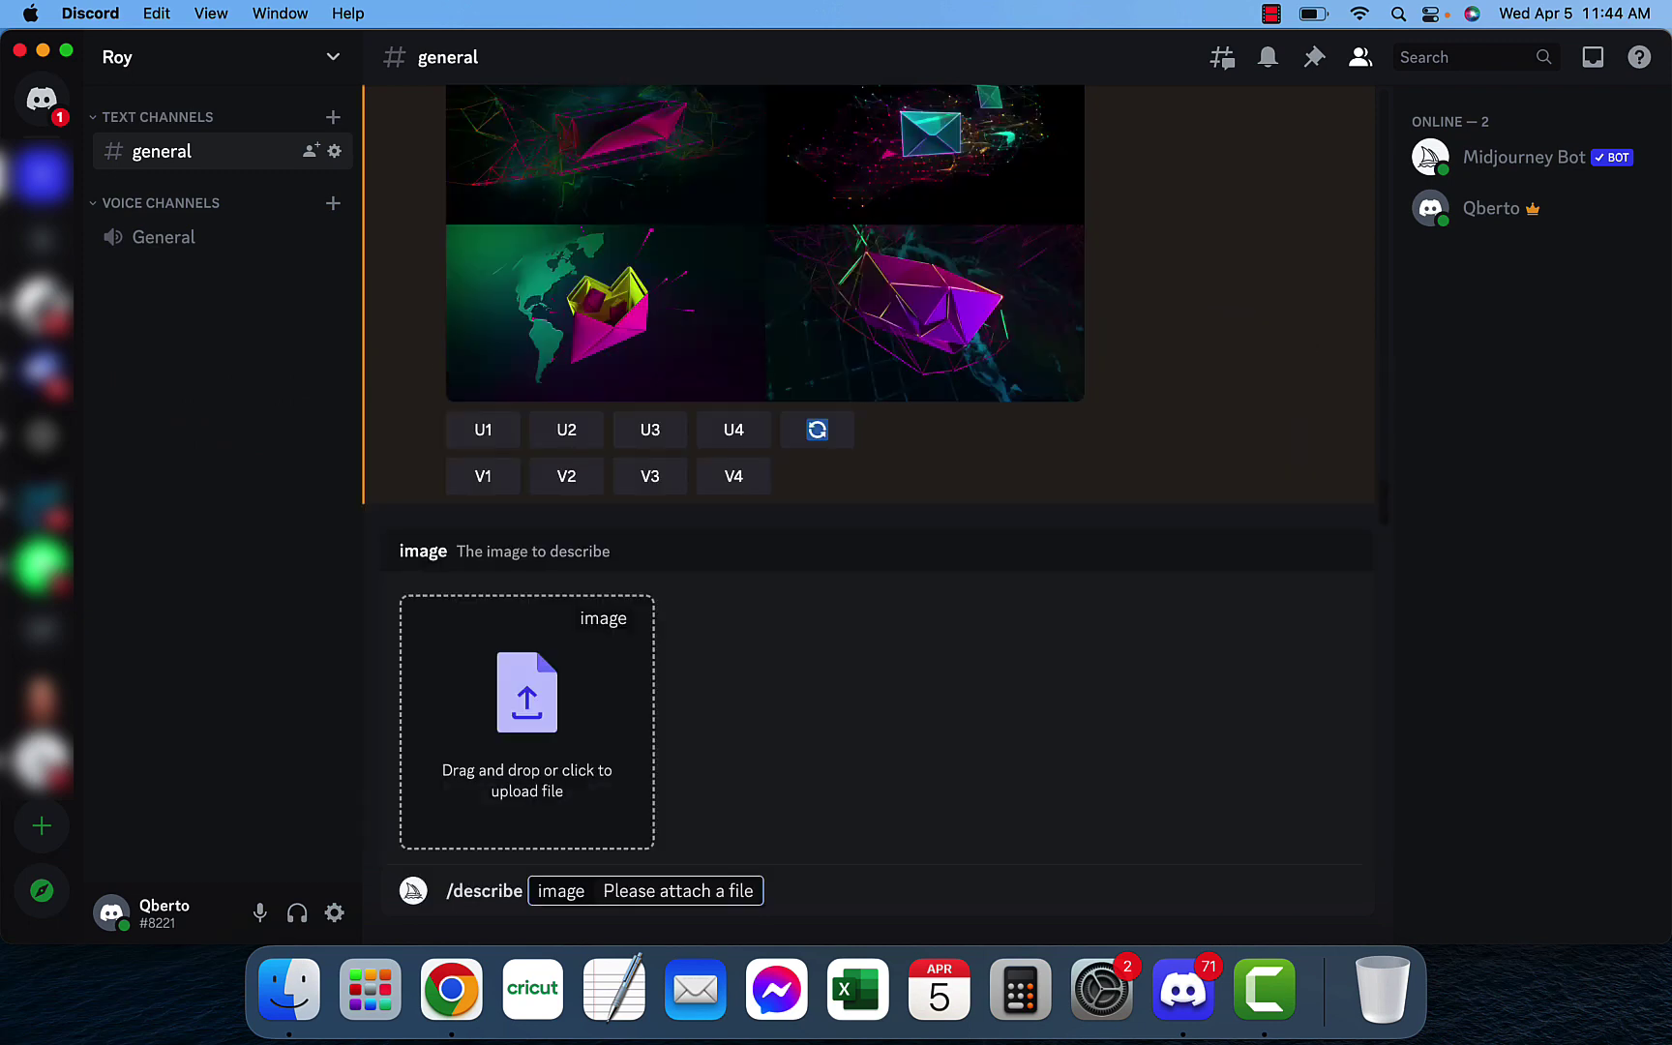
{"action": "left_click", "coordinate": [298, 1002]}
{"action": "left_click_drag", "start_coordinate": [556, 274], "coordinate": [530, 750]}
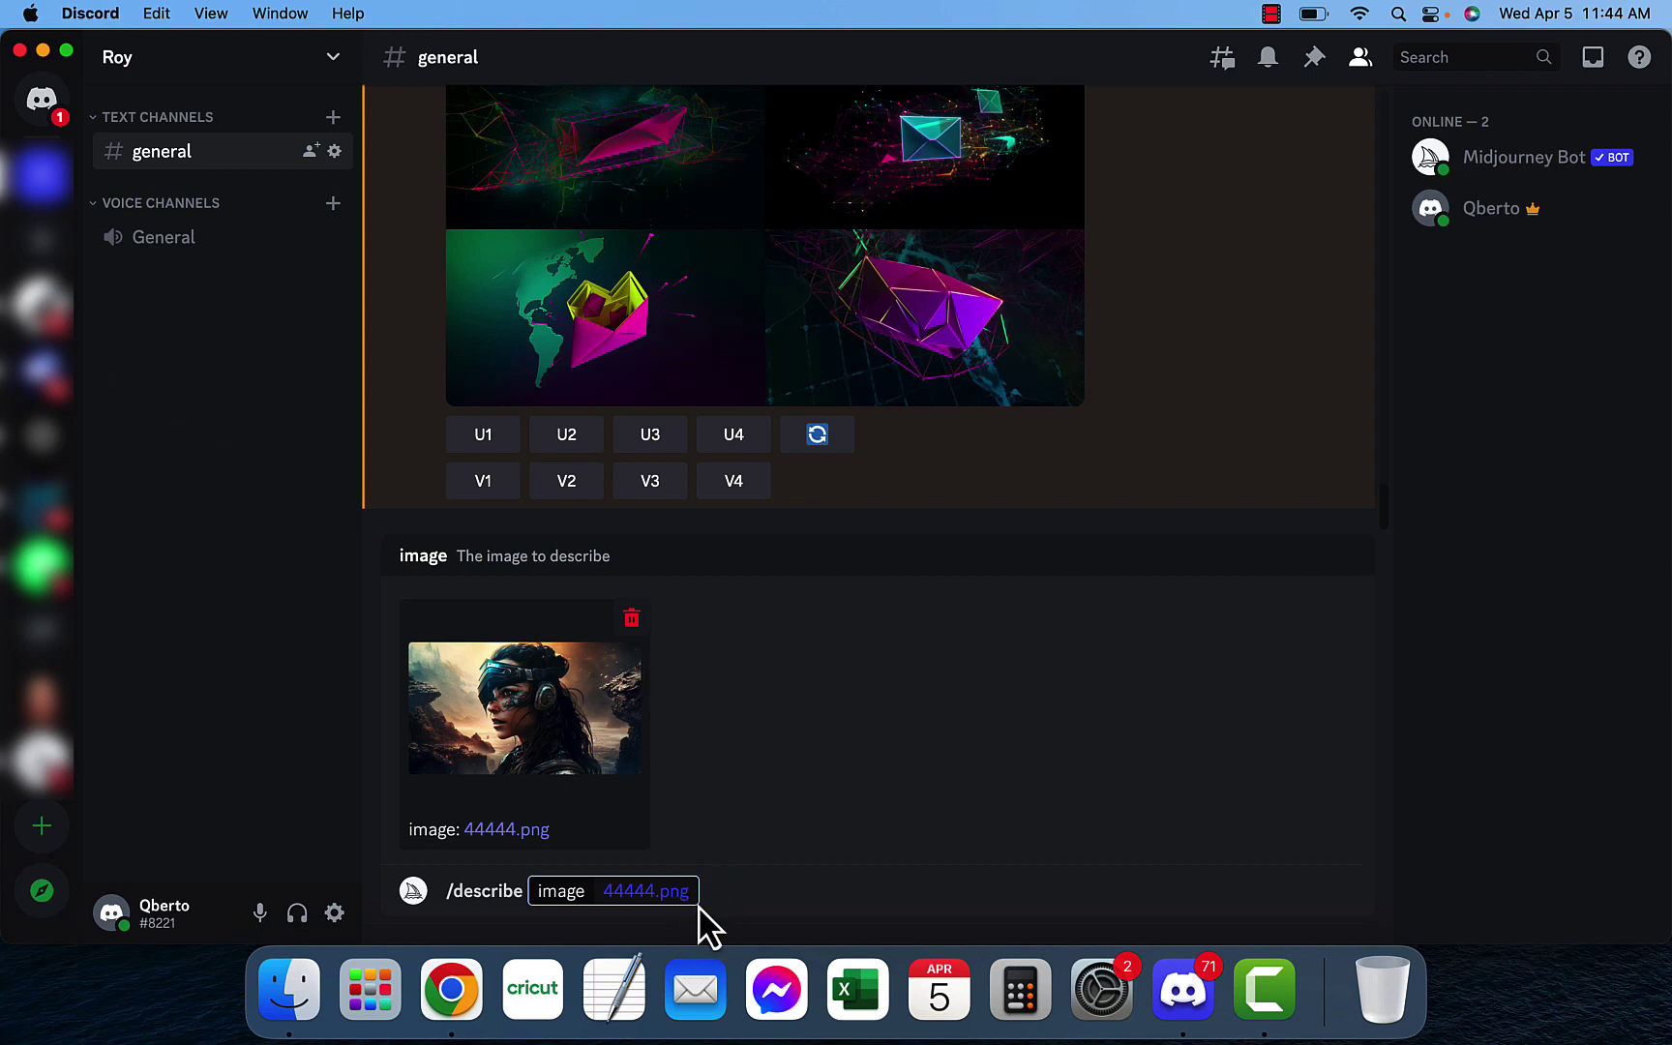
{"action": "key", "text": "Return"}
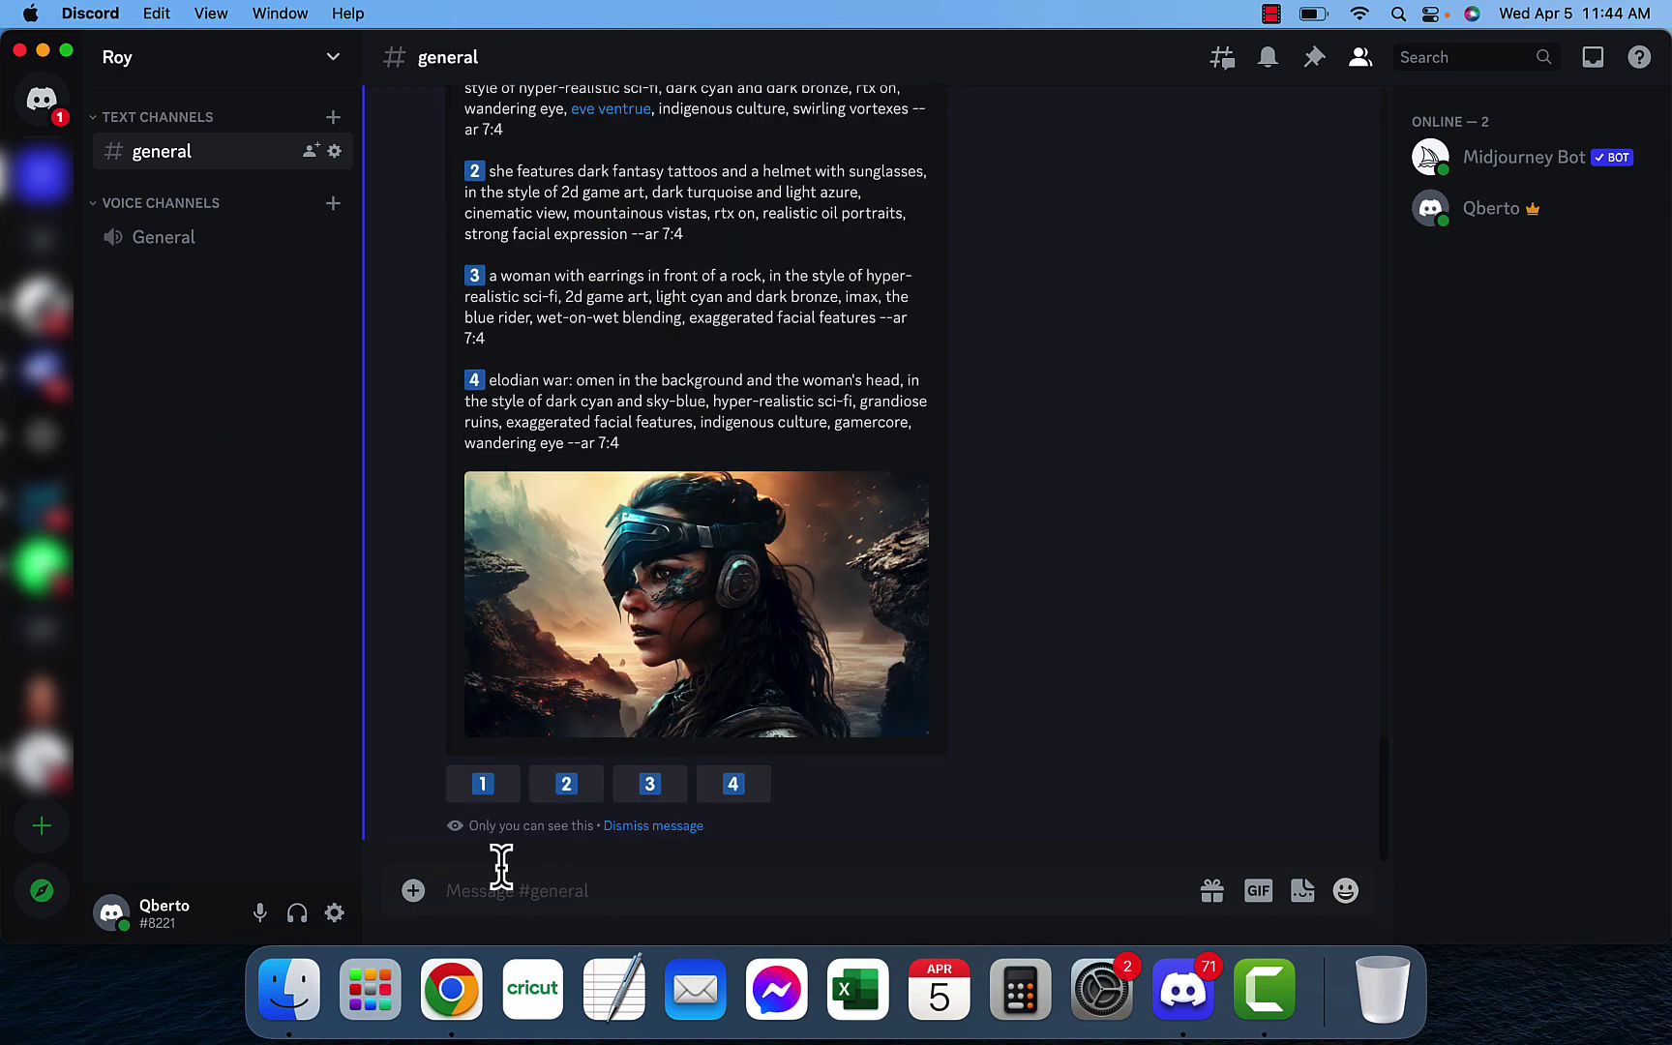
Step: Submit suggested prompts 1 and 2 as new image generation jobs
{"action": "left_click", "coordinate": [487, 788]}
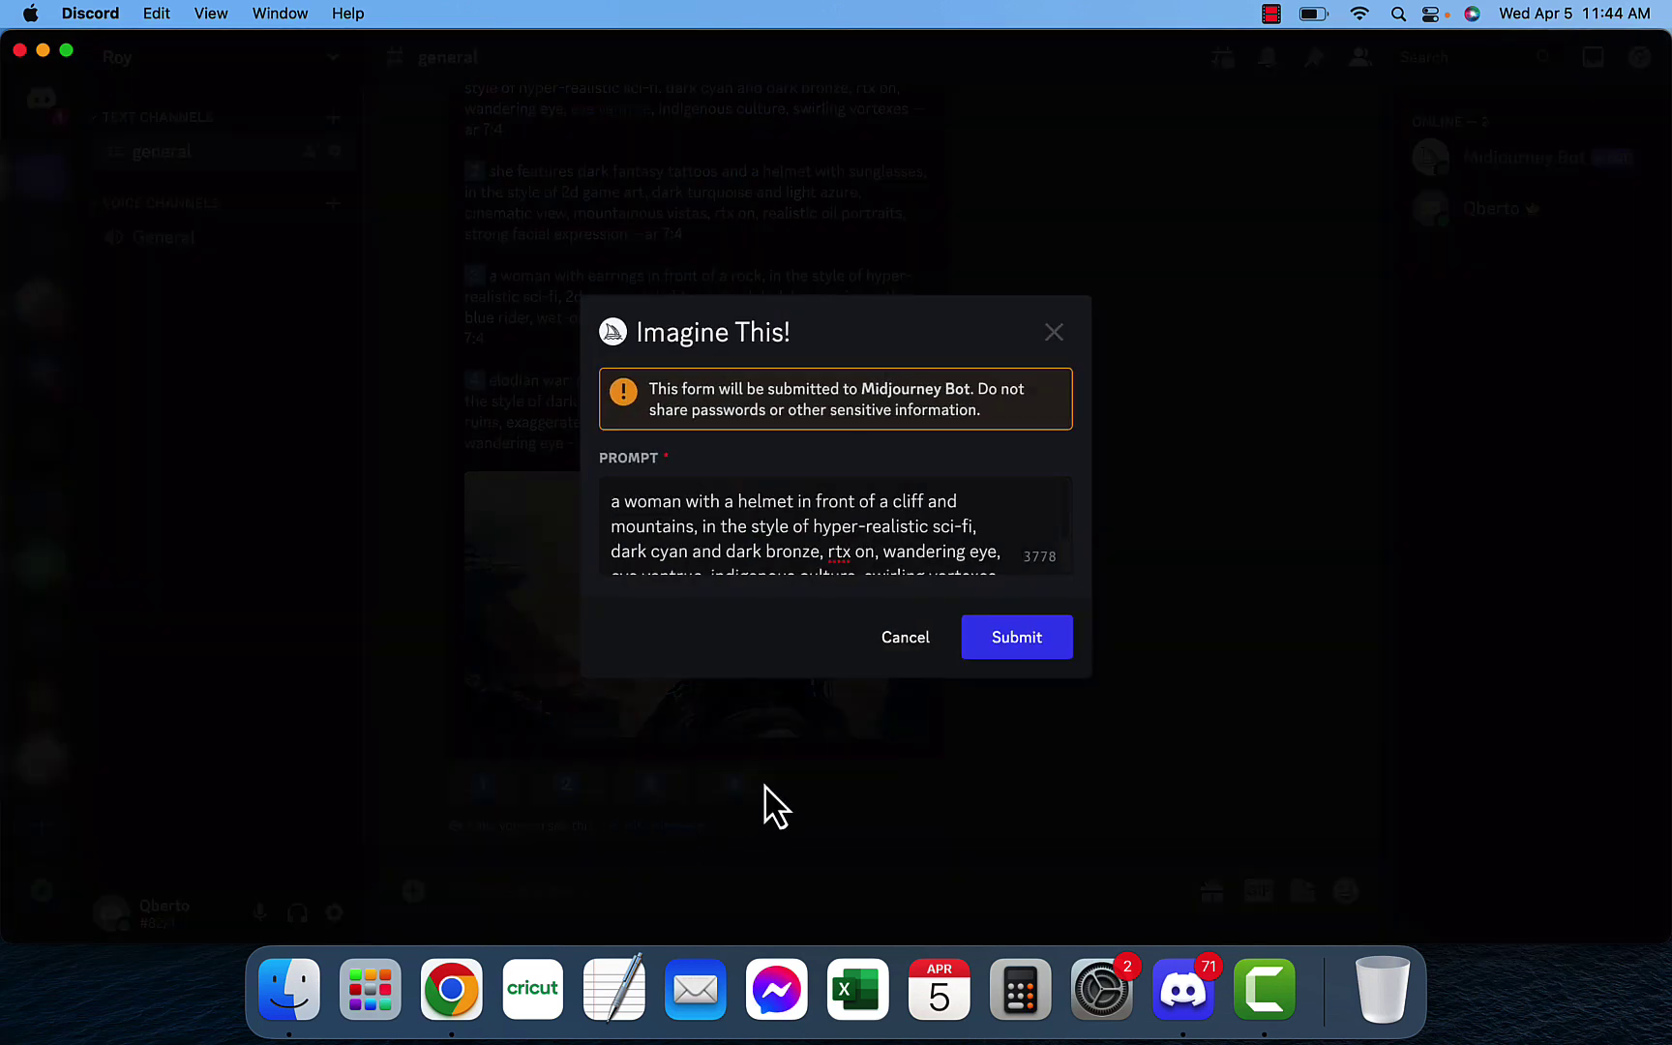
{"action": "left_click", "coordinate": [982, 649]}
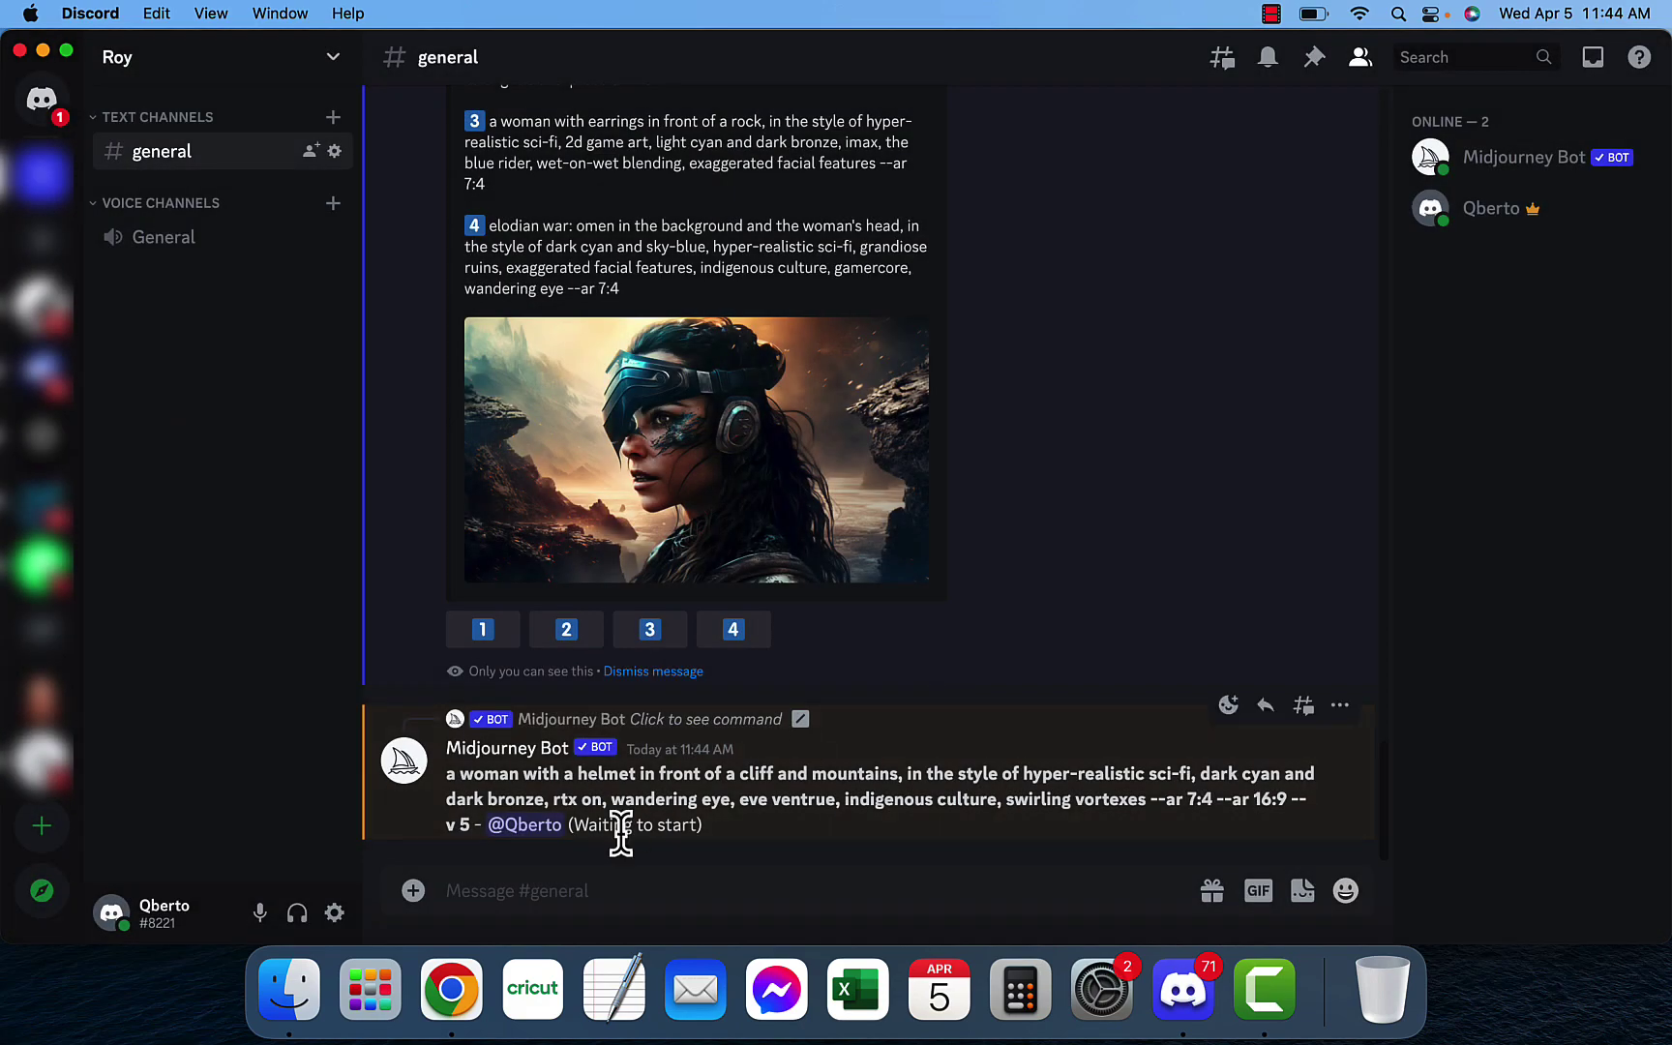
{"action": "left_click", "coordinate": [566, 634]}
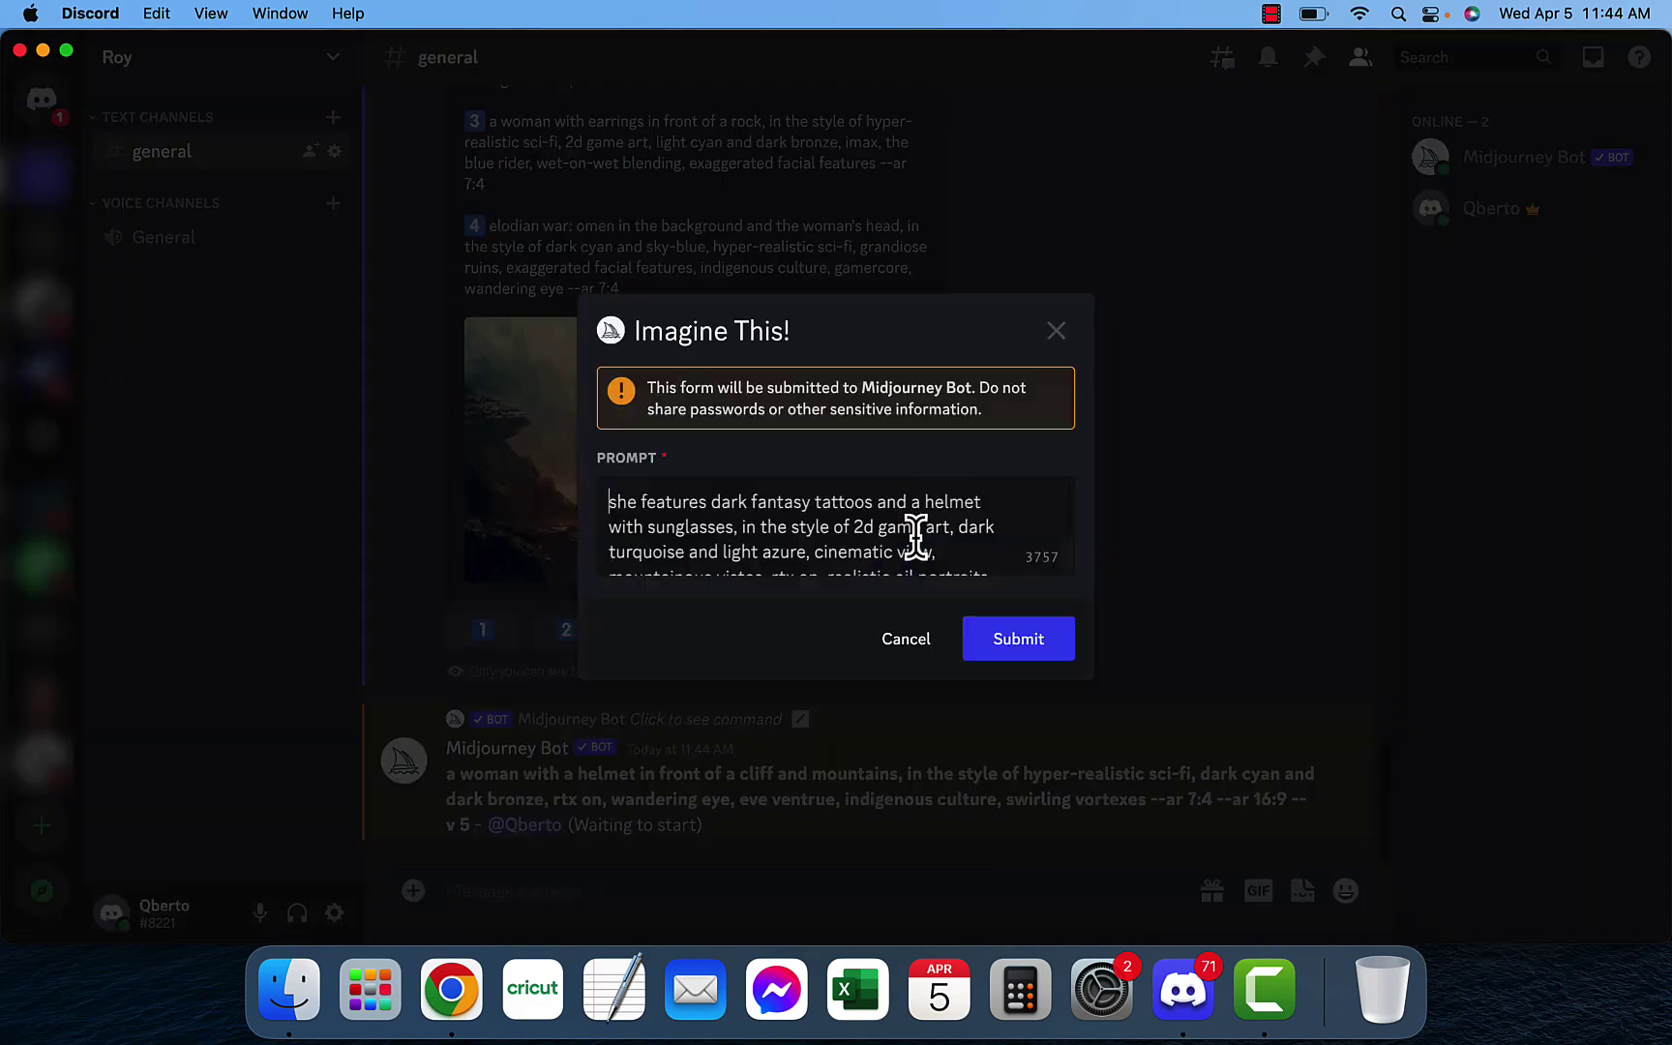
{"action": "left_click", "coordinate": [1008, 650]}
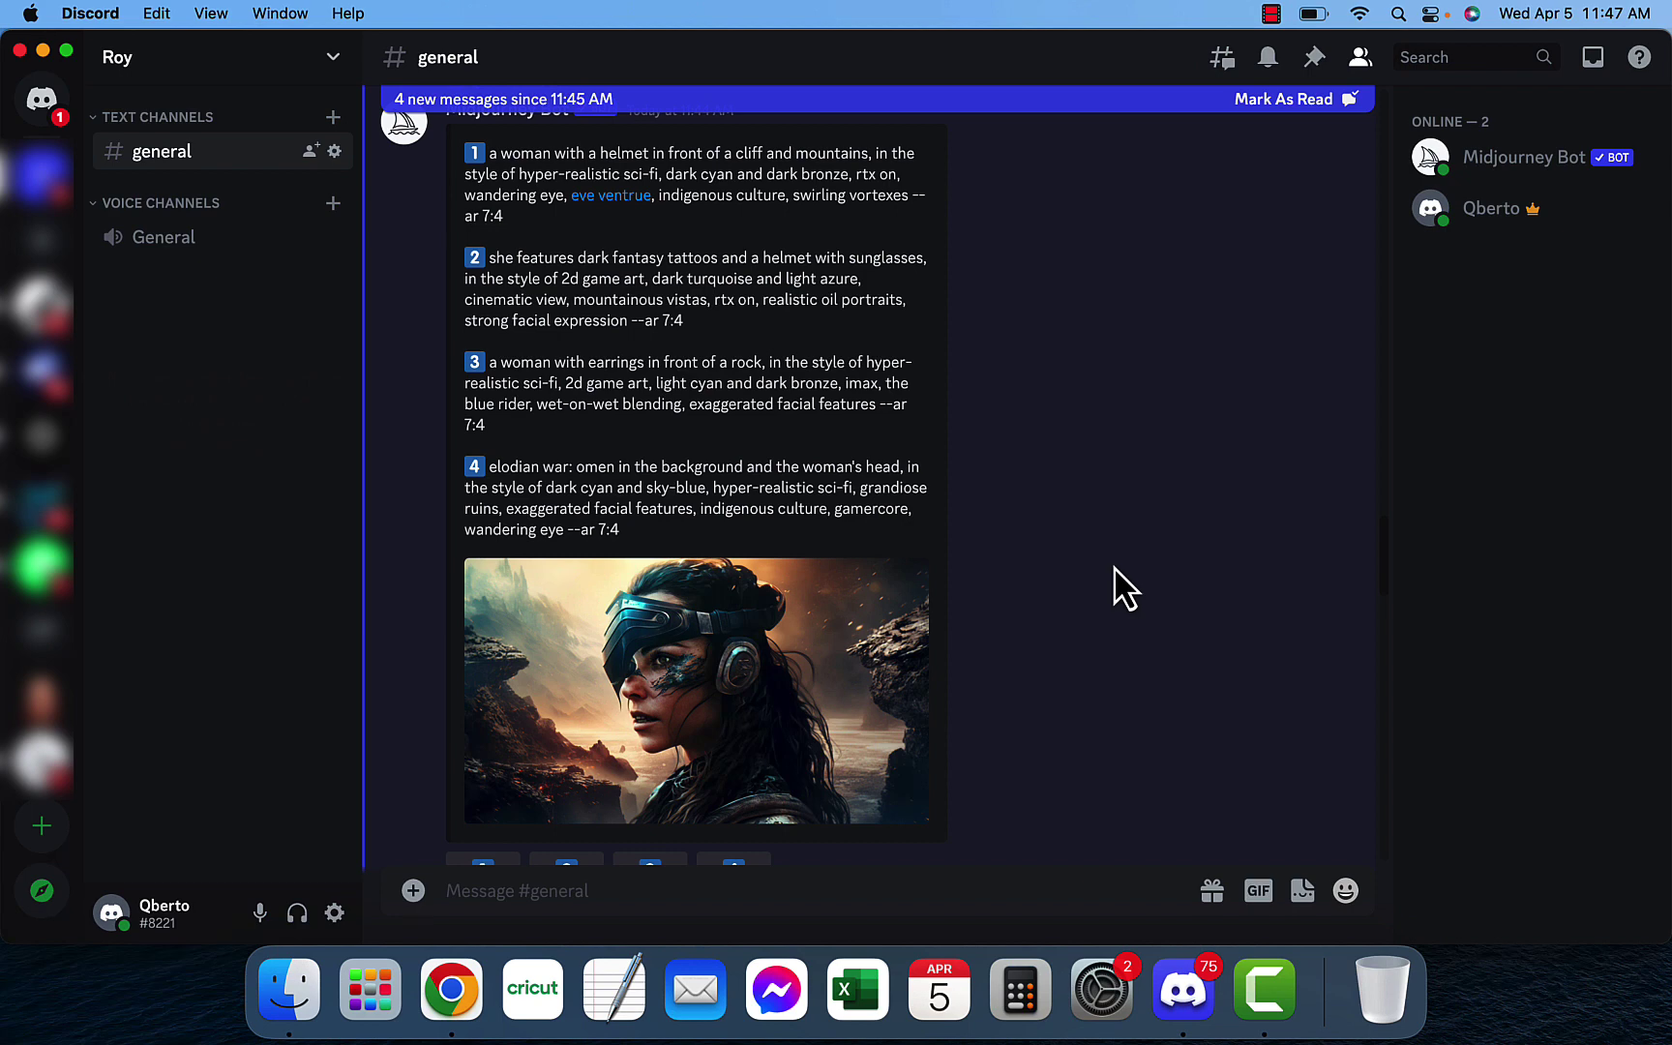
{"action": "scroll", "coordinate": [1026, 661], "scroll_direction": "down", "scroll_amount": 10}
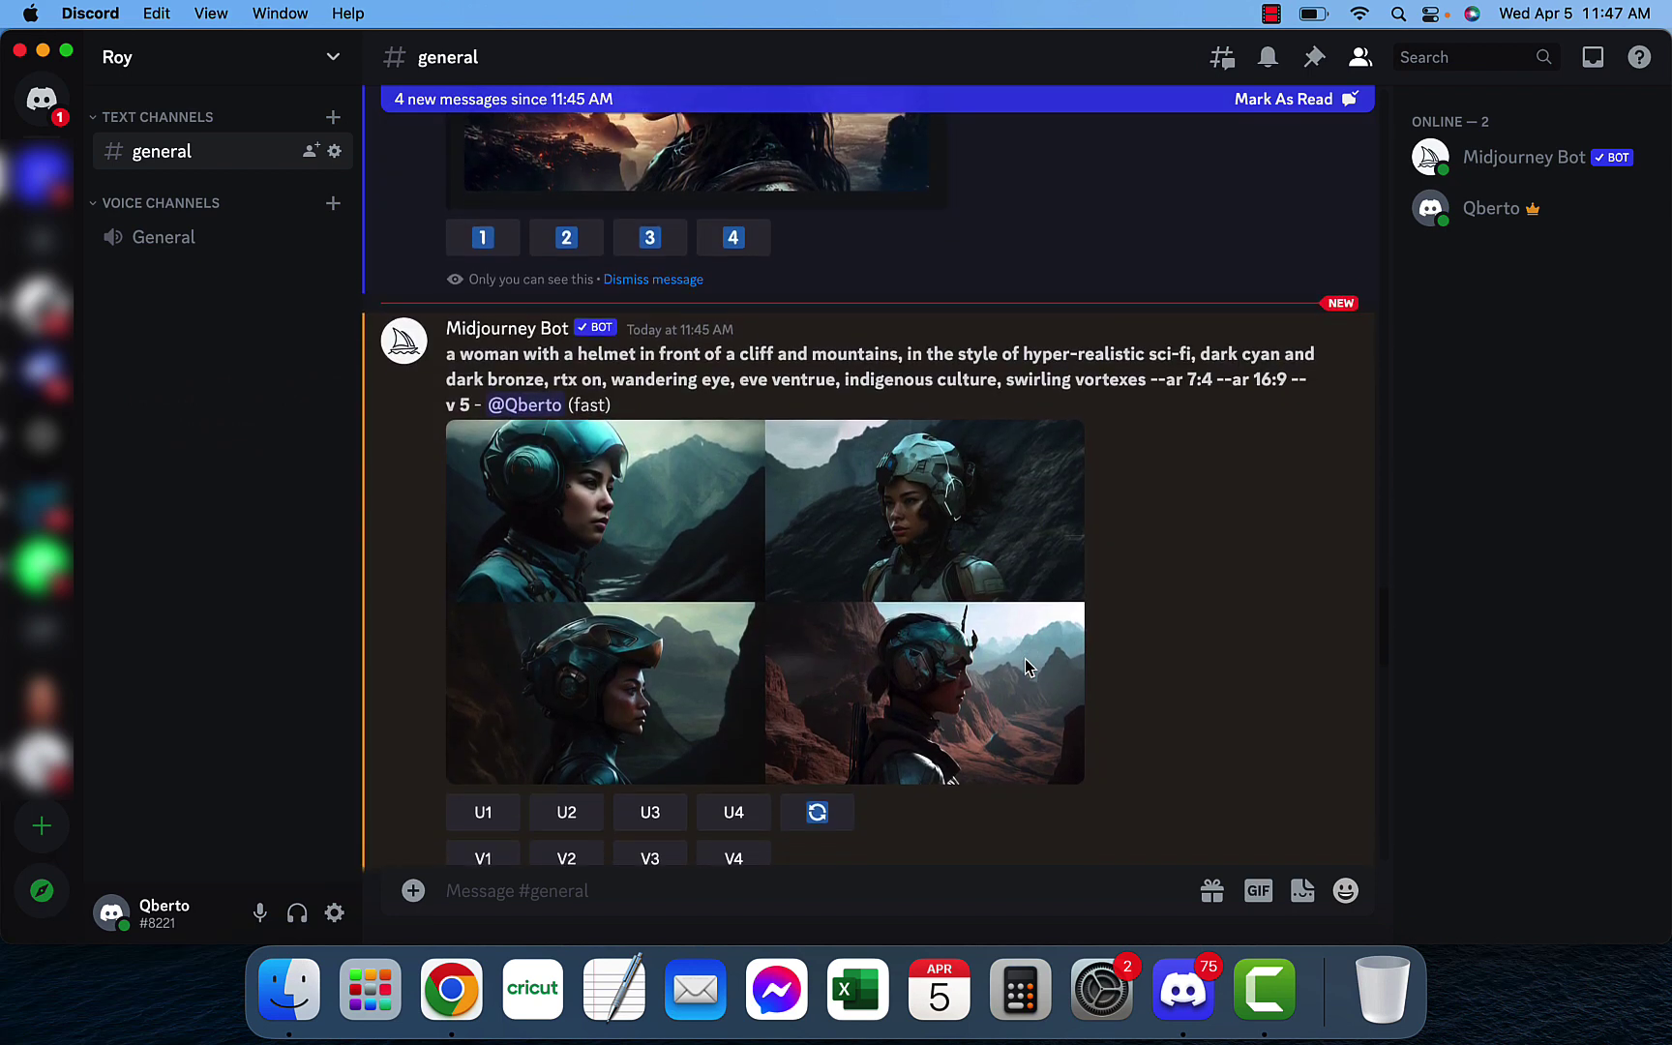
{"action": "left_click", "coordinate": [862, 672]}
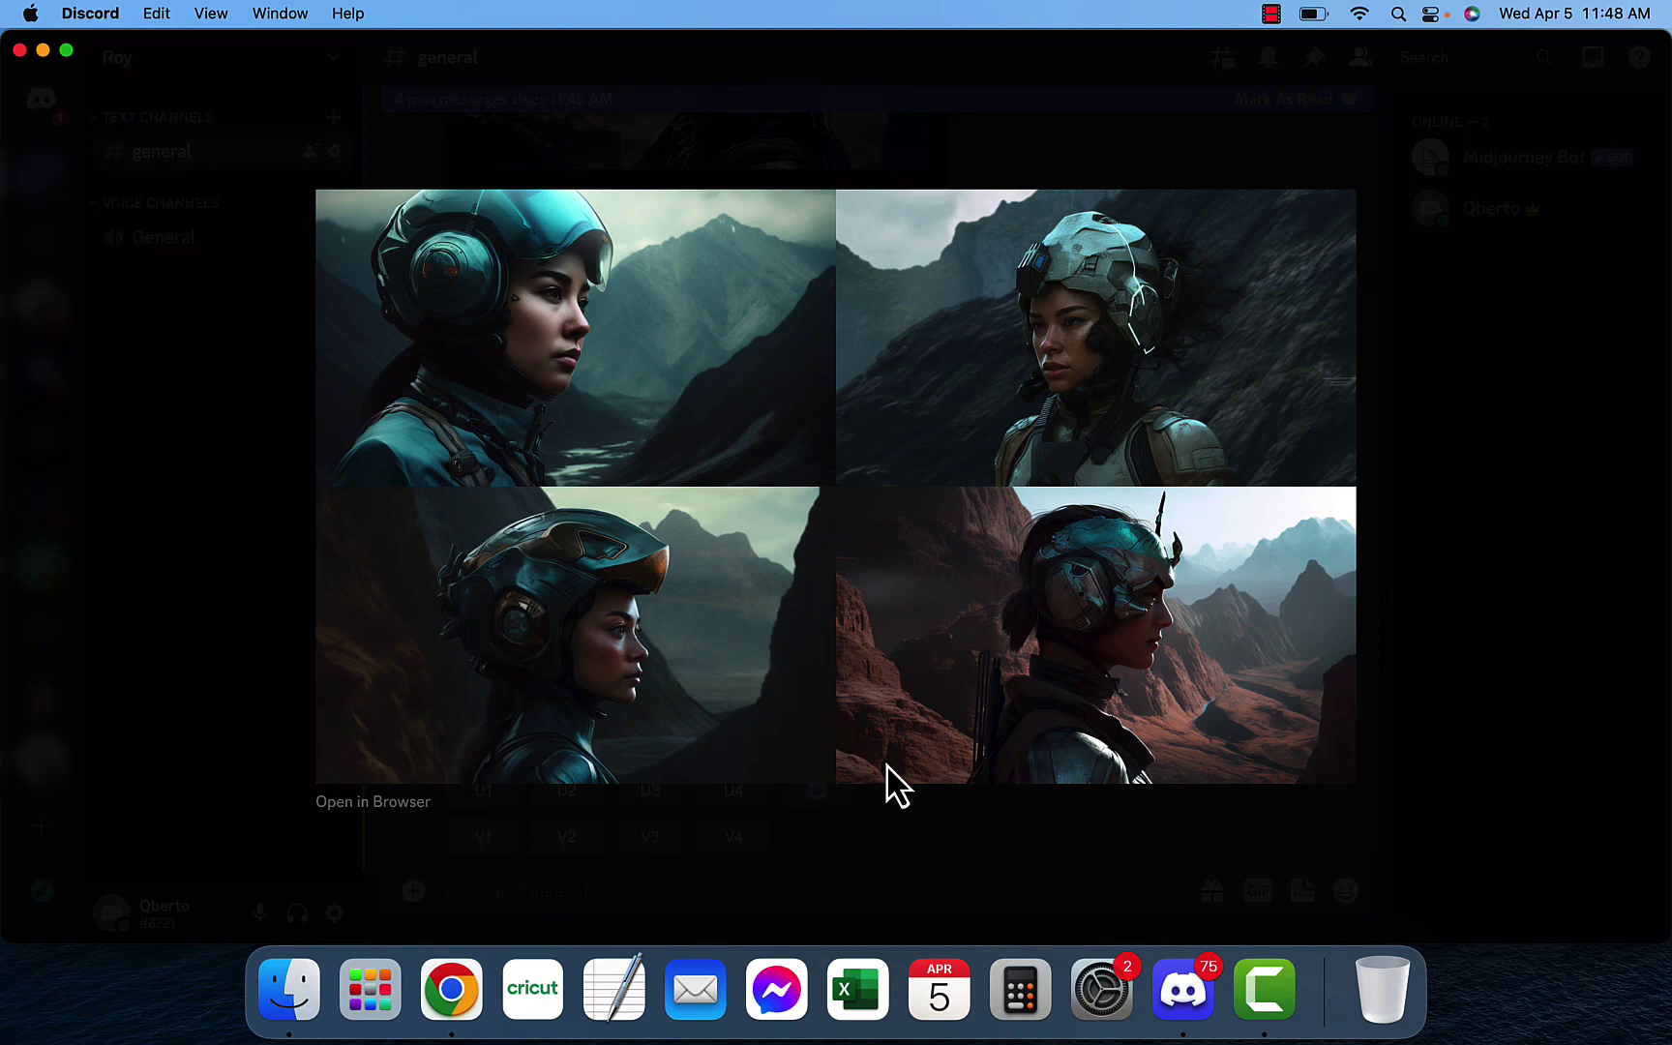
{"action": "left_click", "coordinate": [1432, 610]}
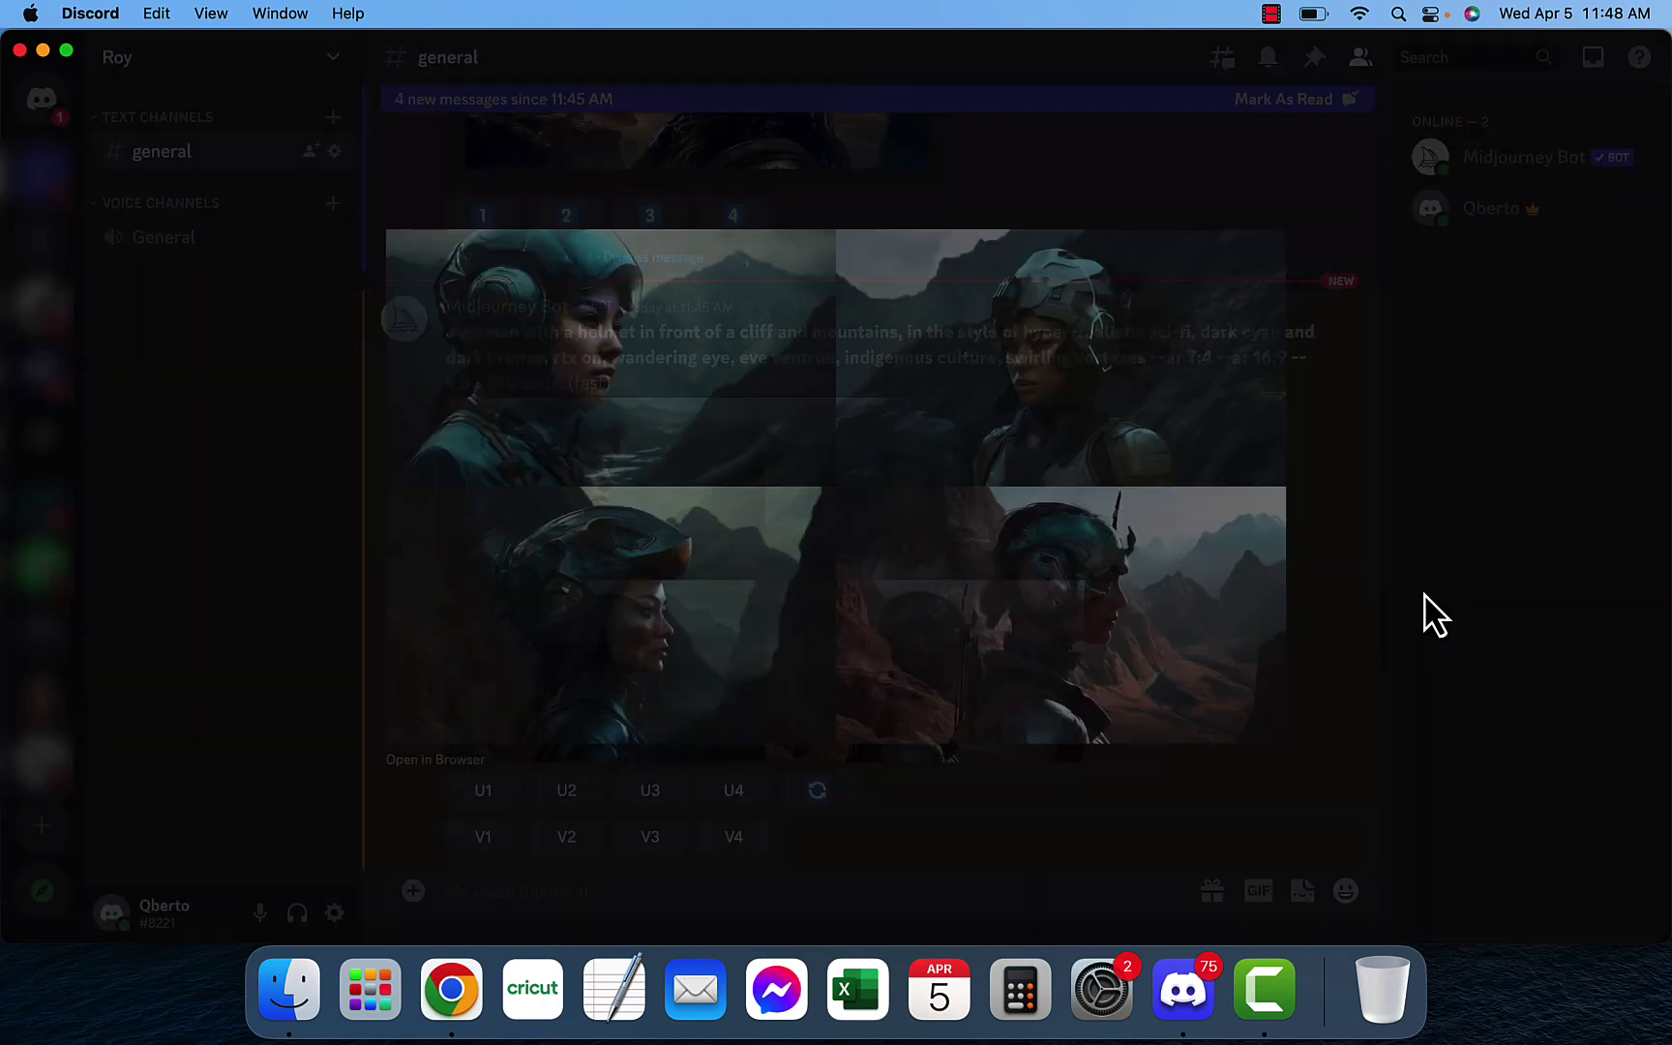
{"action": "scroll", "coordinate": [900, 678], "scroll_direction": "down", "scroll_amount": 5}
{"action": "scroll", "coordinate": [900, 677], "scroll_direction": "down", "scroll_amount": 3}
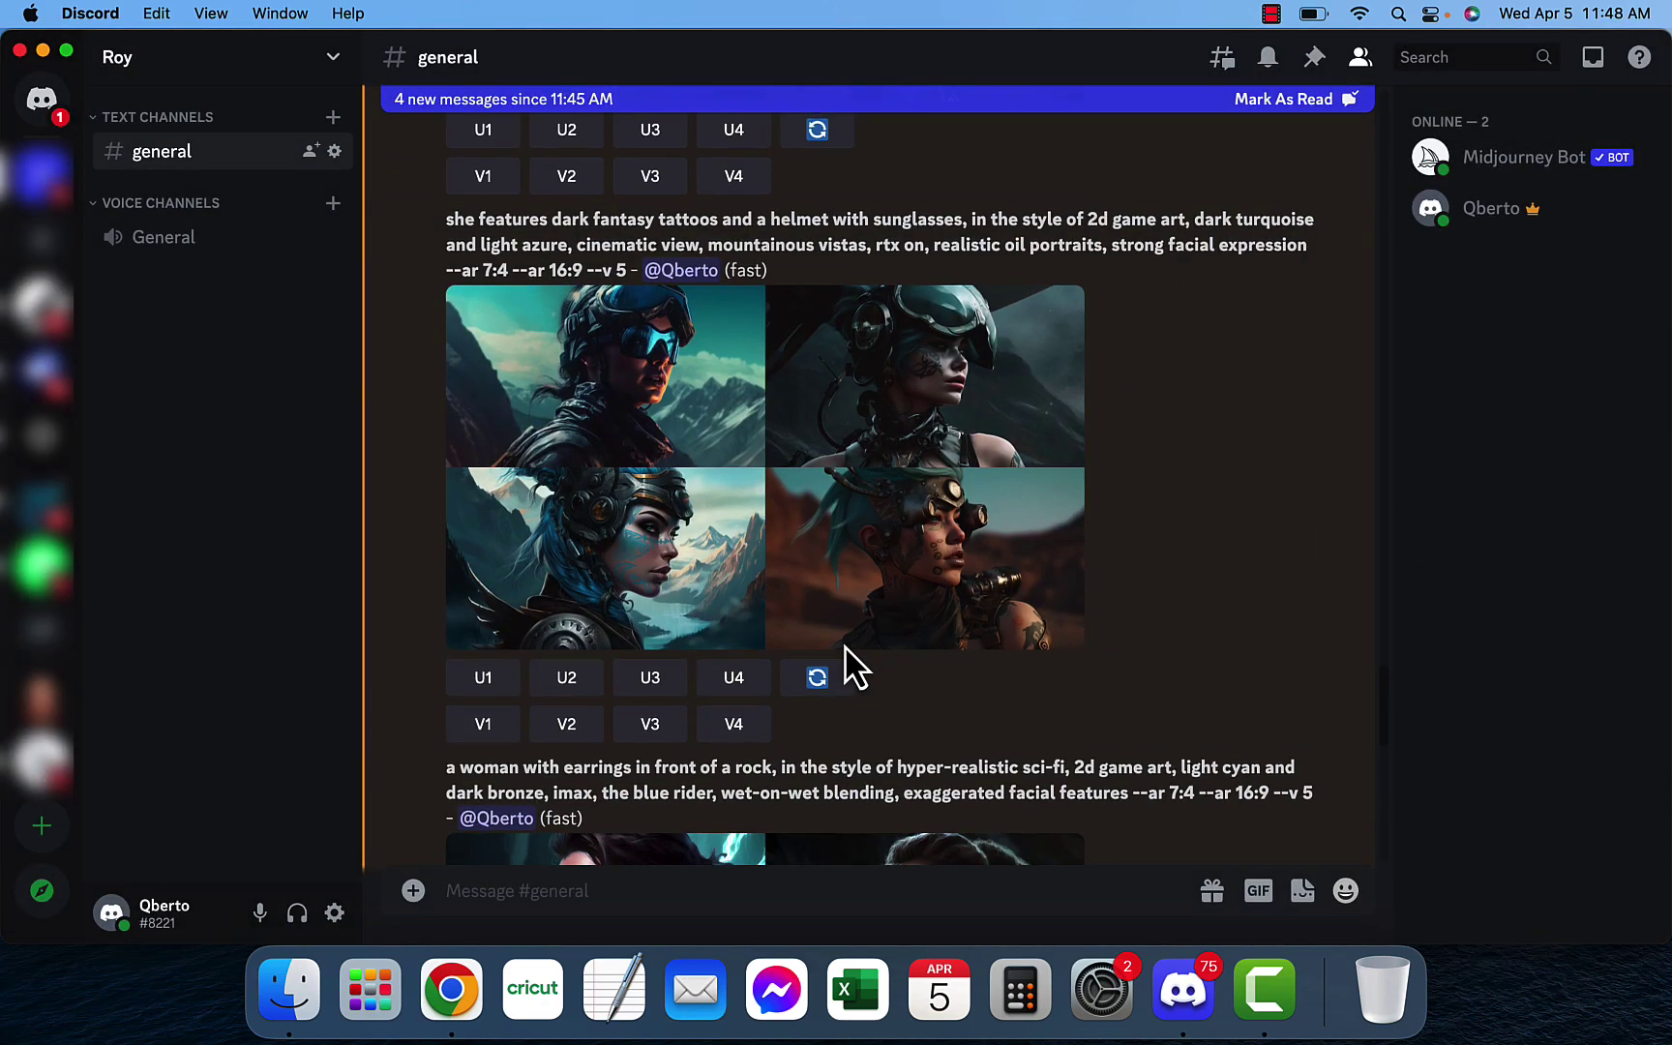
{"action": "left_click", "coordinate": [645, 385]}
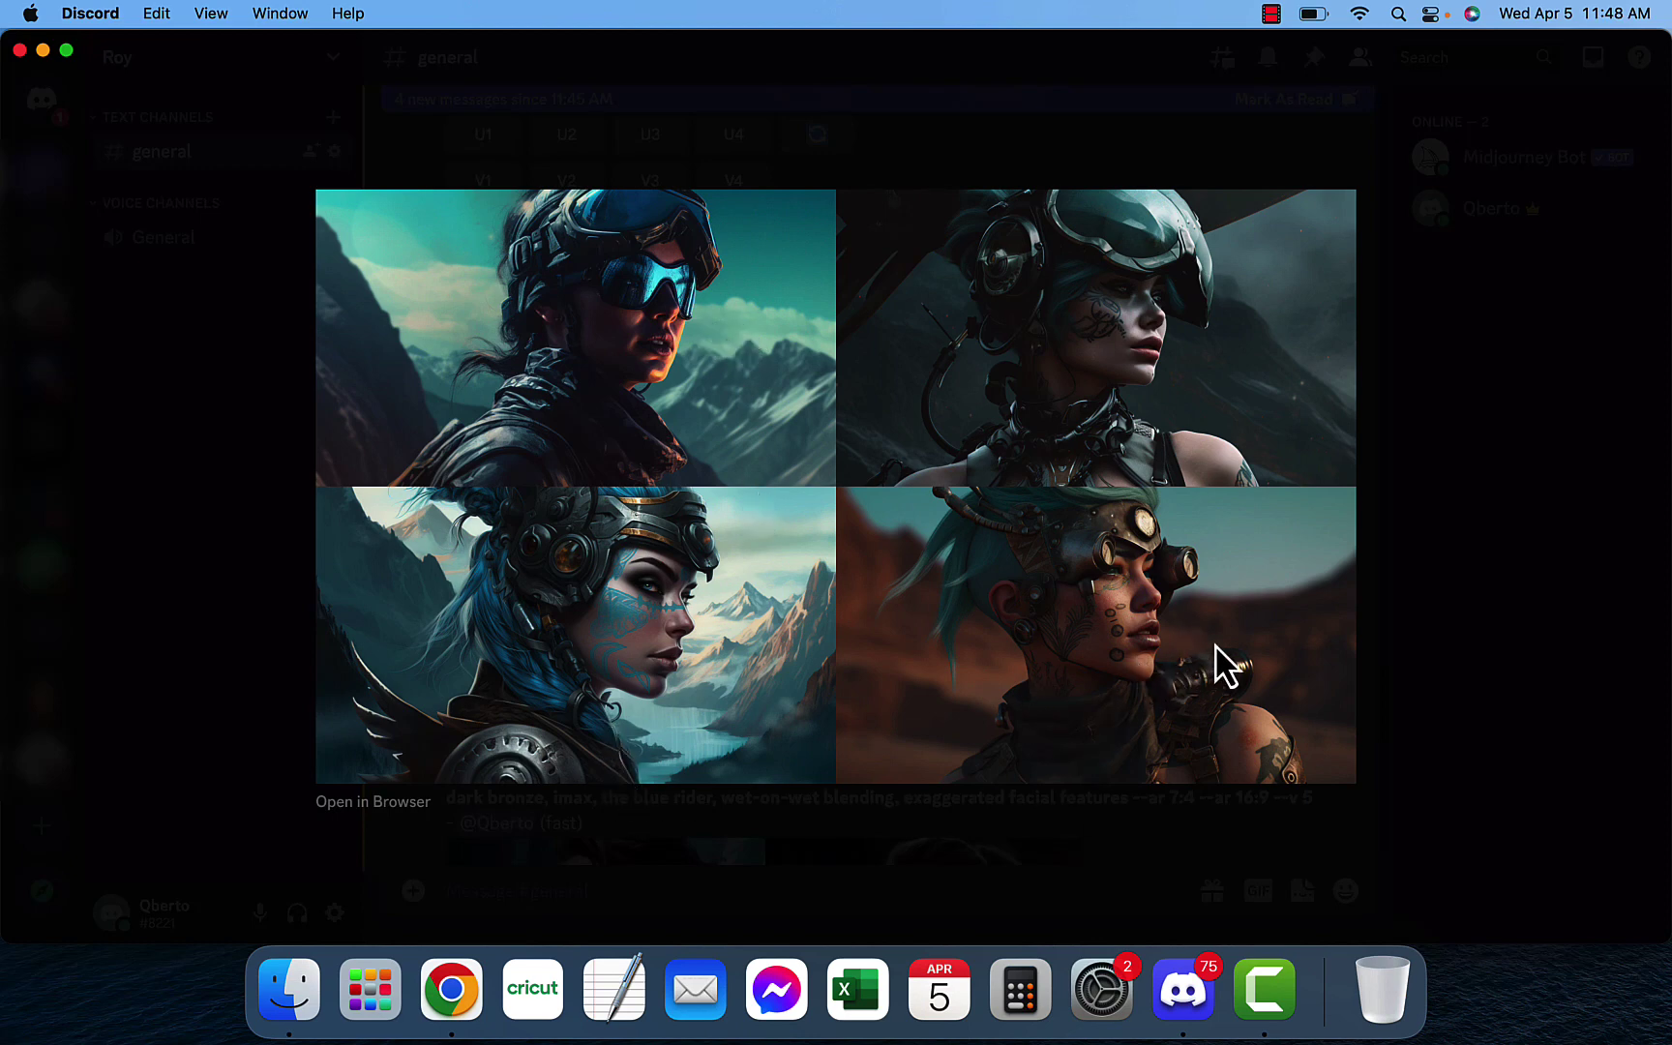
{"action": "left_click", "coordinate": [1431, 523]}
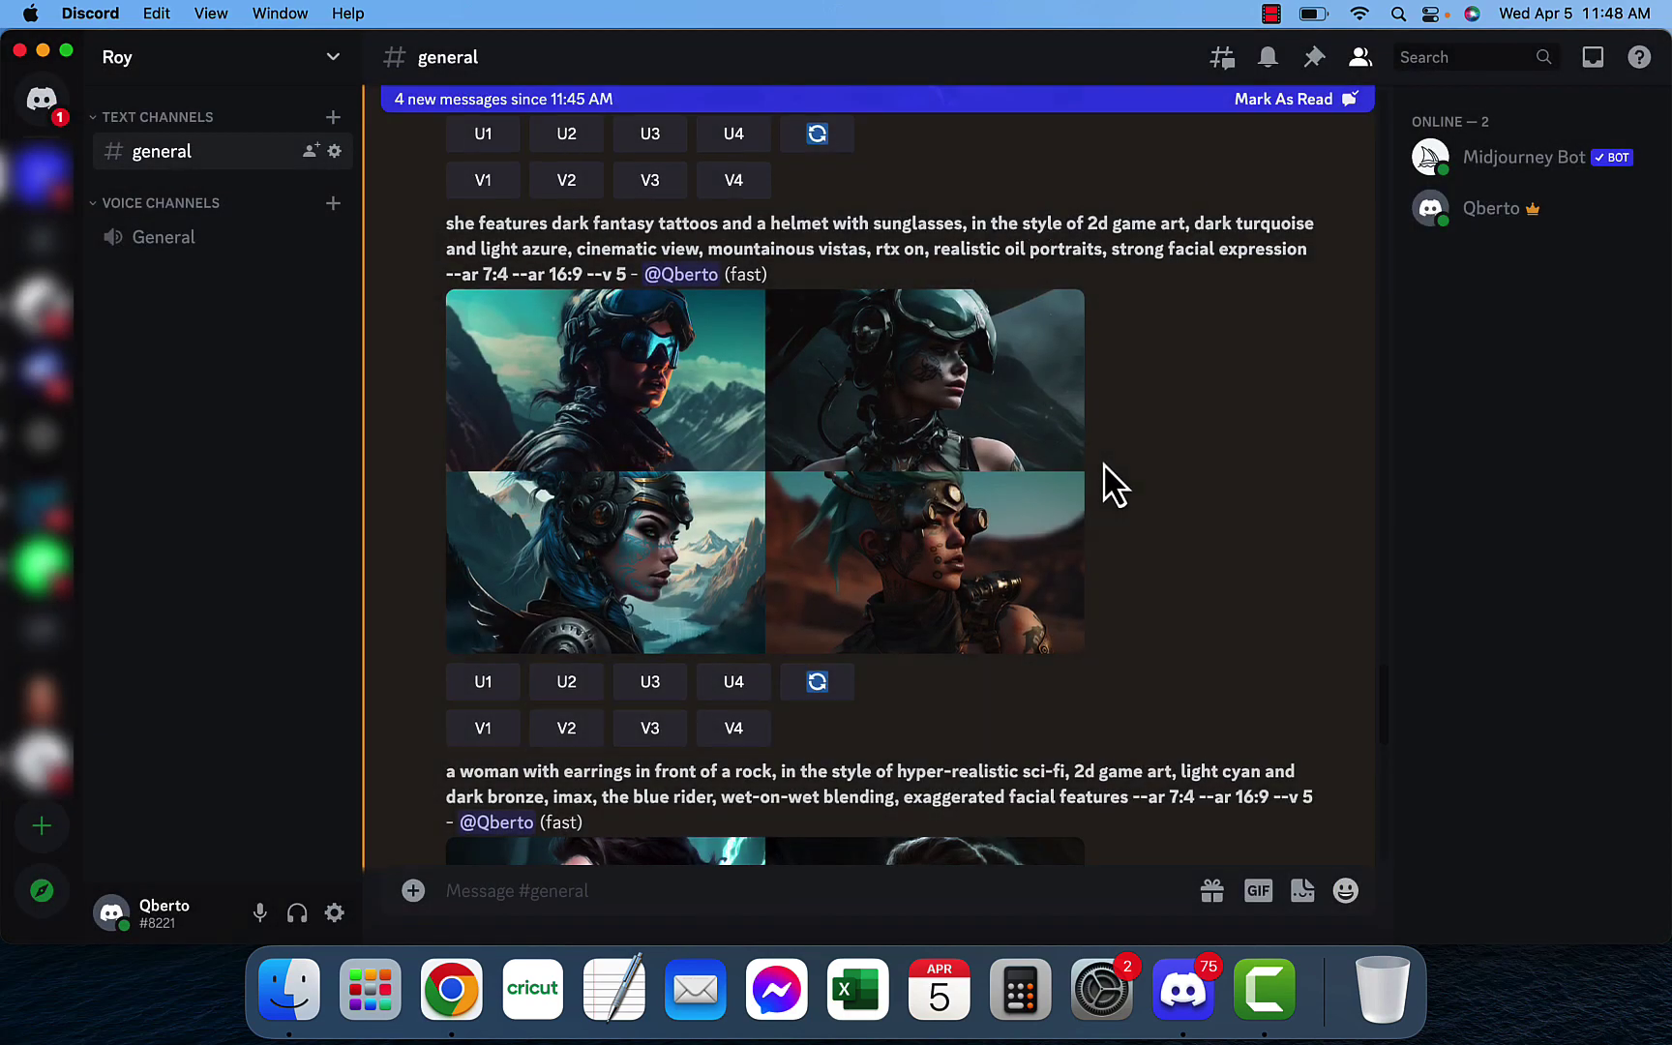
{"action": "scroll", "coordinate": [1103, 489], "scroll_direction": "down", "scroll_amount": 5}
{"action": "scroll", "coordinate": [1106, 499], "scroll_direction": "down", "scroll_amount": 2}
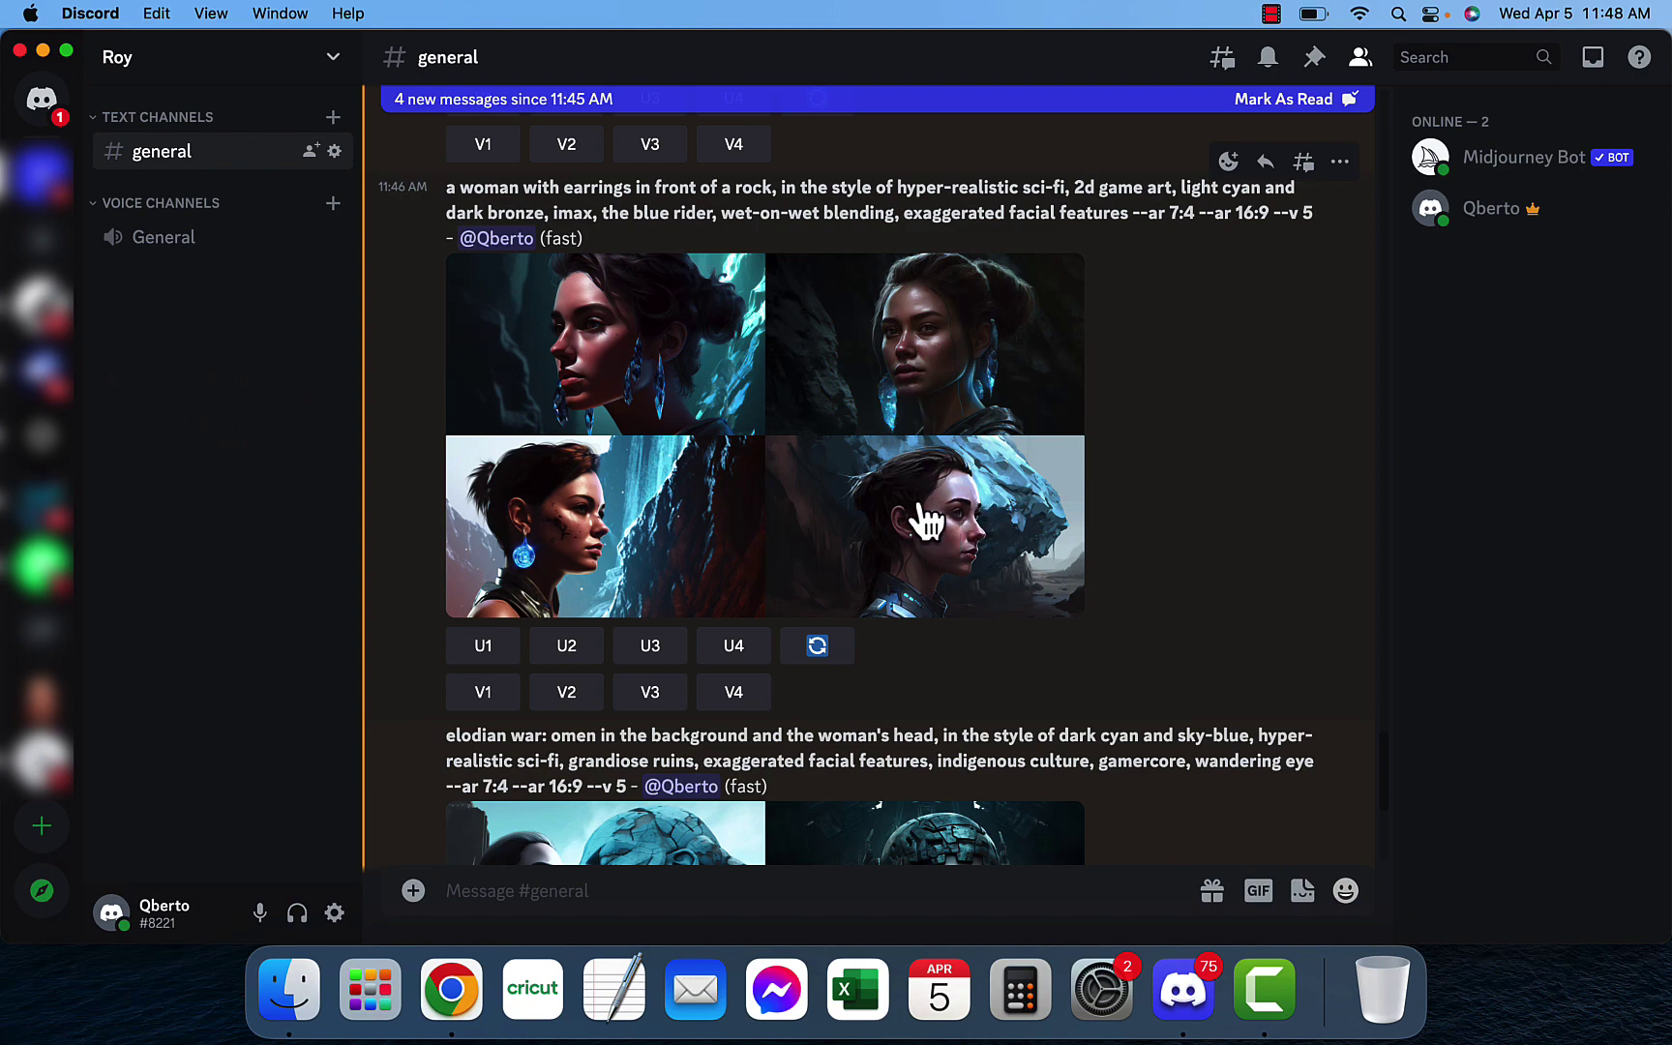
{"action": "left_click", "coordinate": [914, 392]}
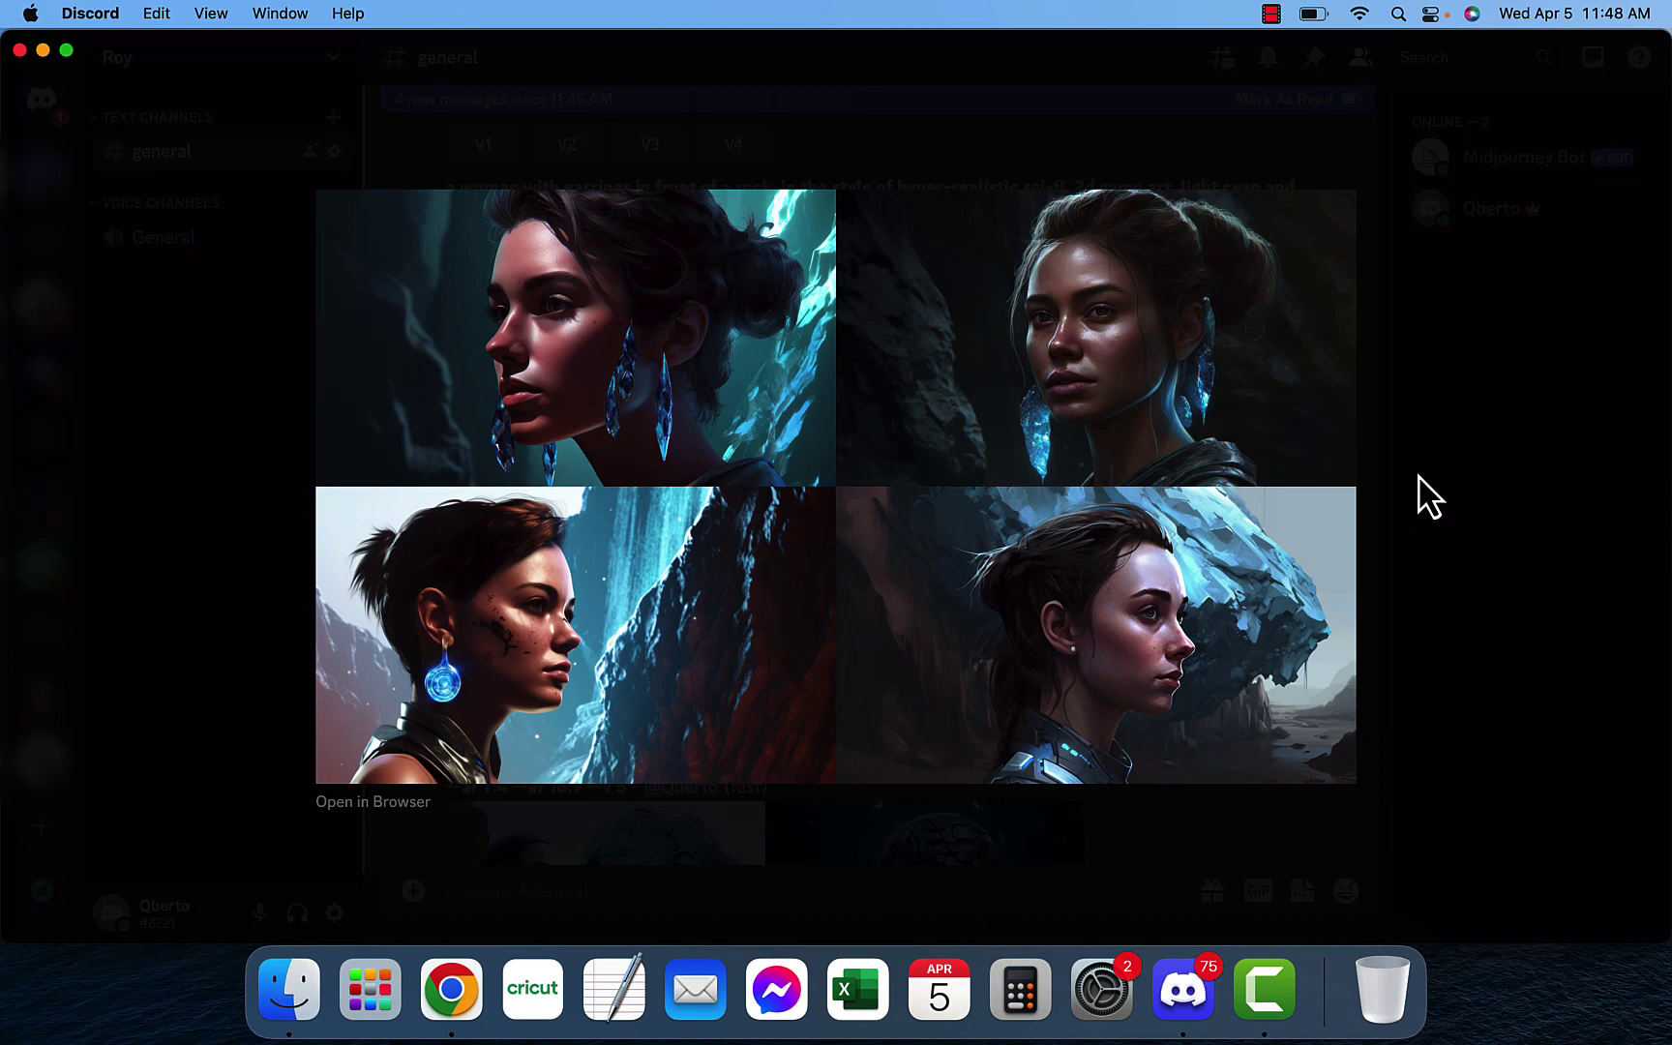
{"action": "left_click", "coordinate": [1429, 496]}
{"action": "scroll", "coordinate": [1074, 597], "scroll_direction": "down", "scroll_amount": 4}
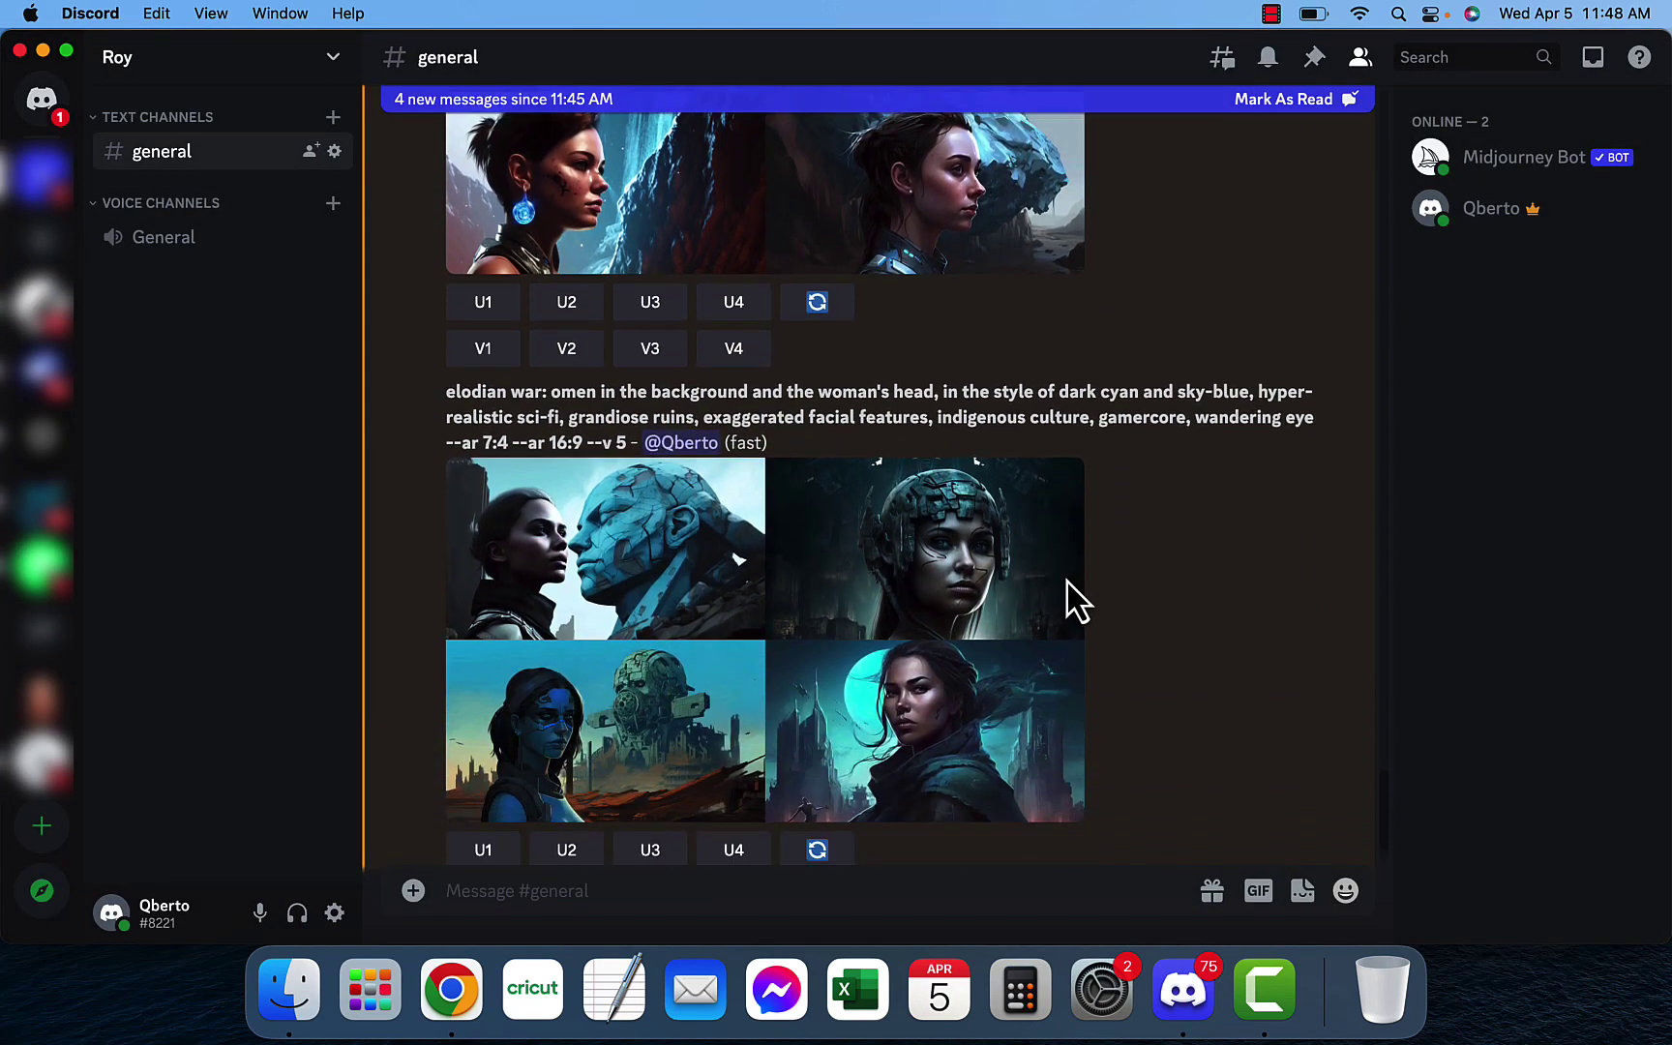
{"action": "scroll", "coordinate": [1078, 600], "scroll_direction": "down", "scroll_amount": 1}
{"action": "left_click", "coordinate": [639, 545]}
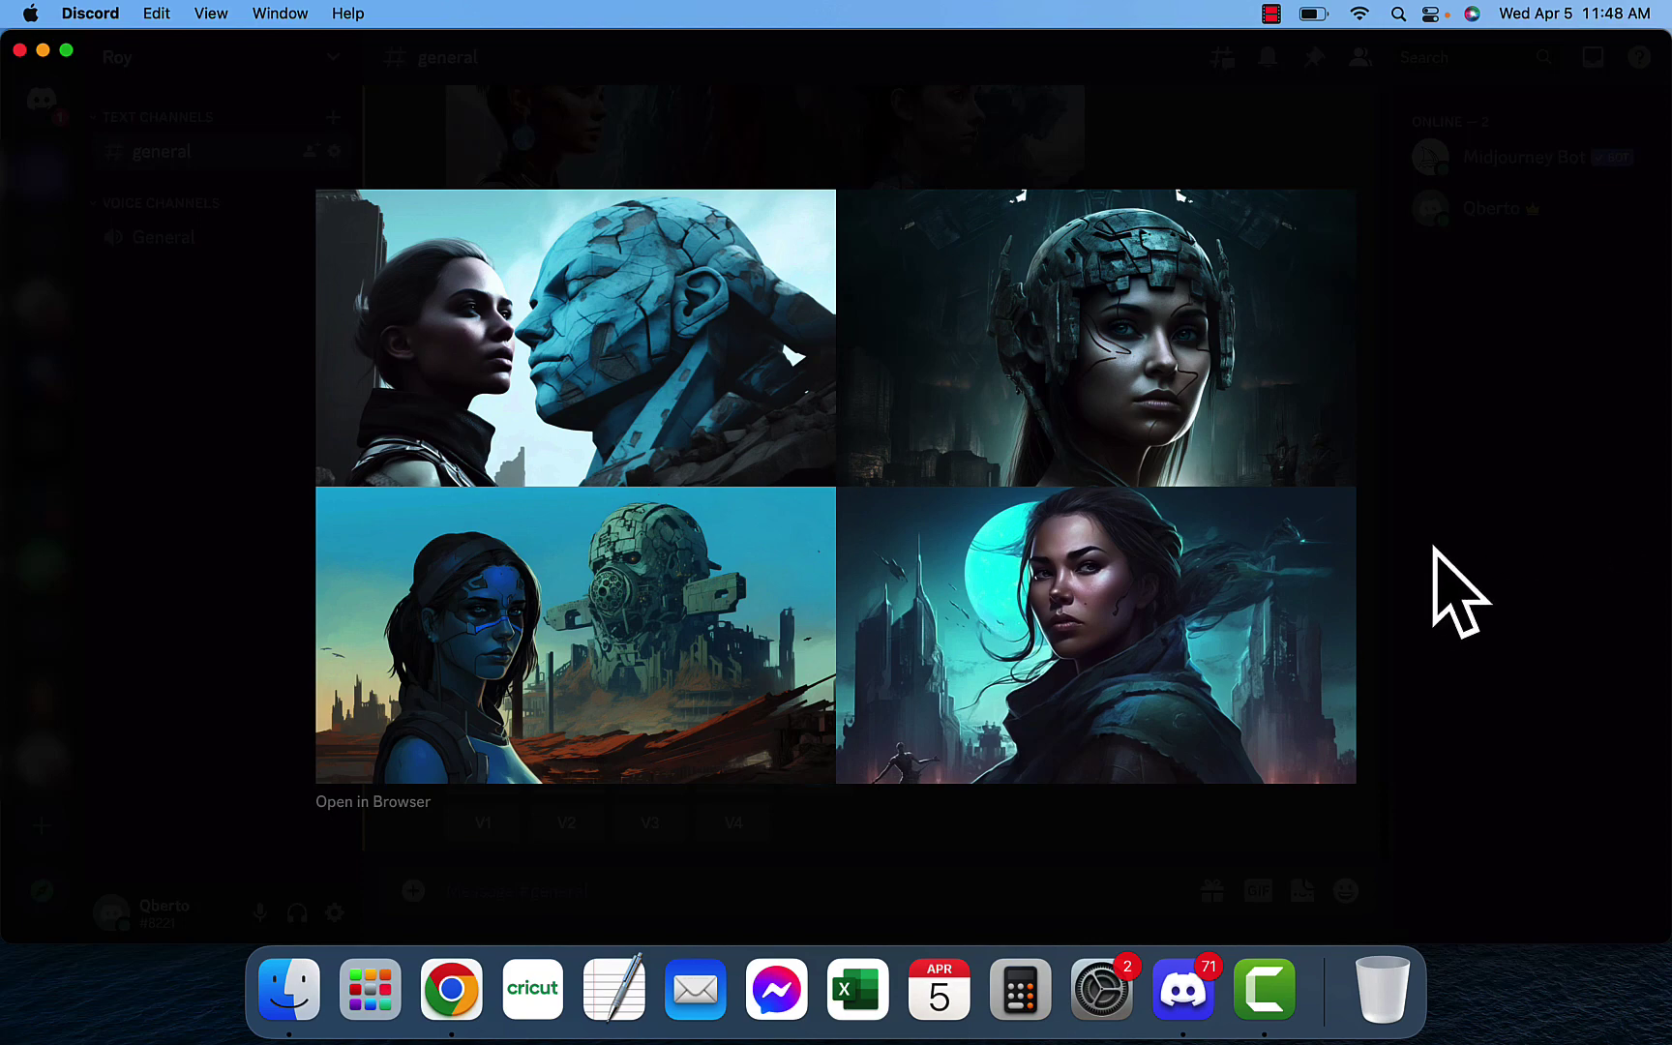
{"action": "left_click", "coordinate": [1351, 653]}
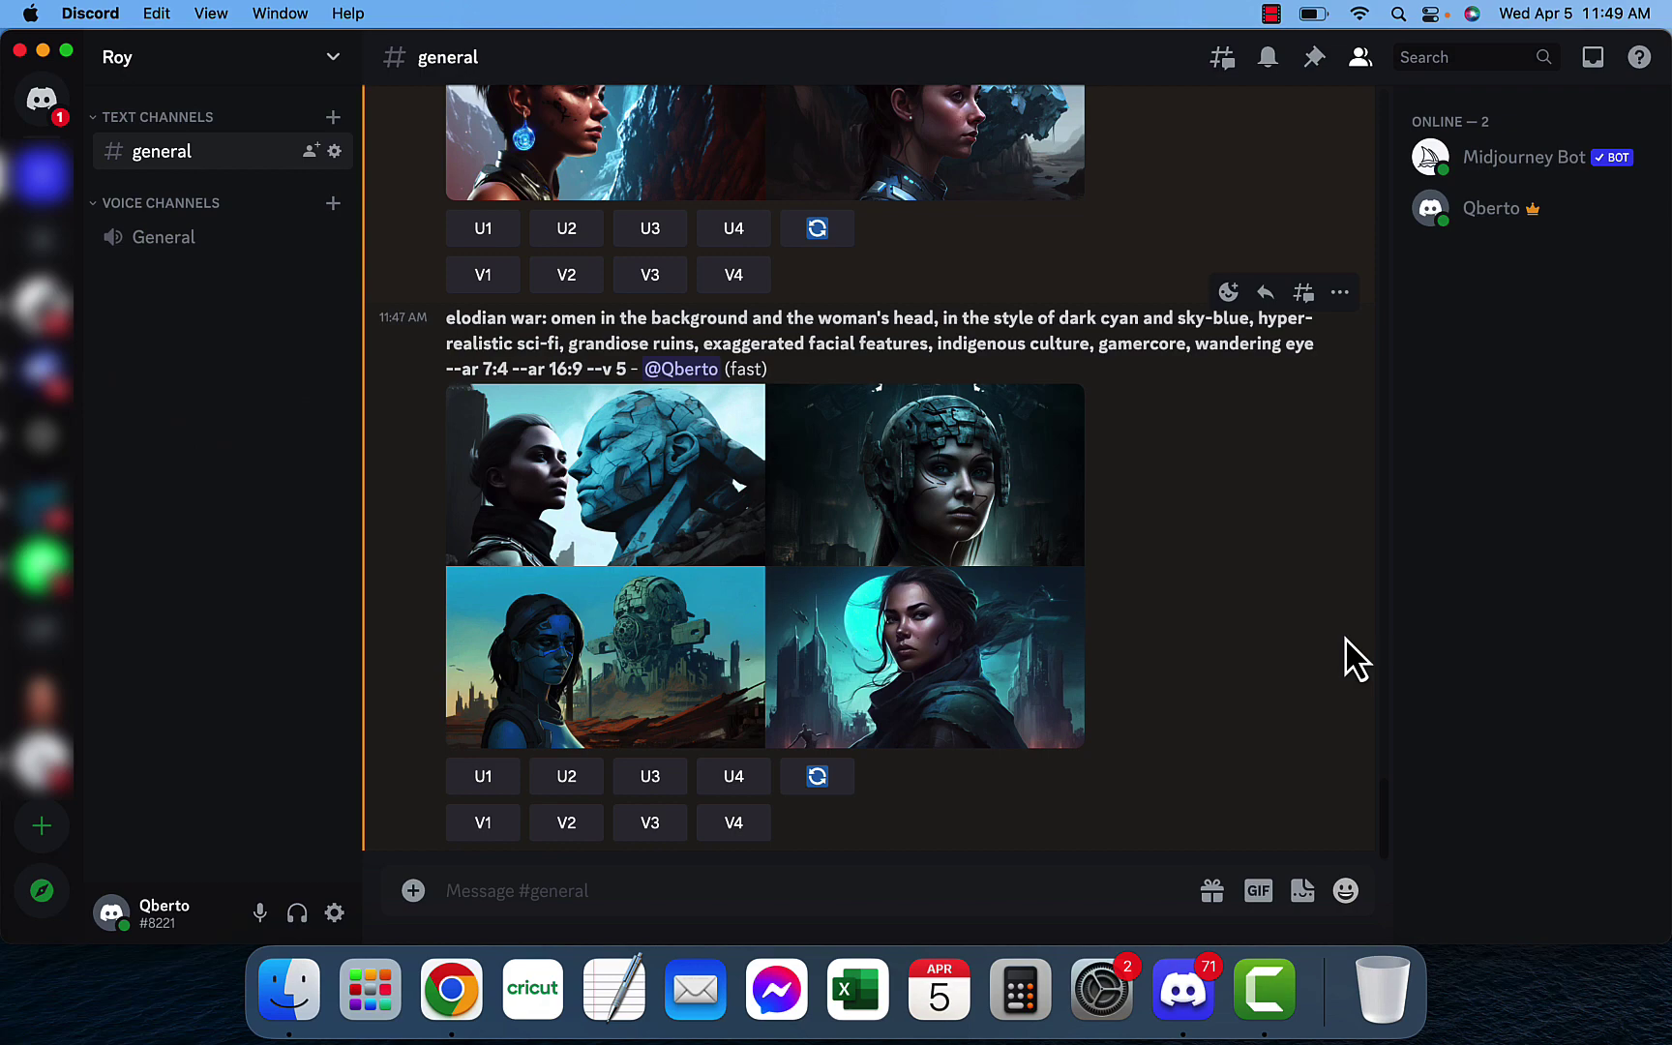
{"action": "scroll", "coordinate": [915, 677], "scroll_direction": "up", "scroll_amount": 10}
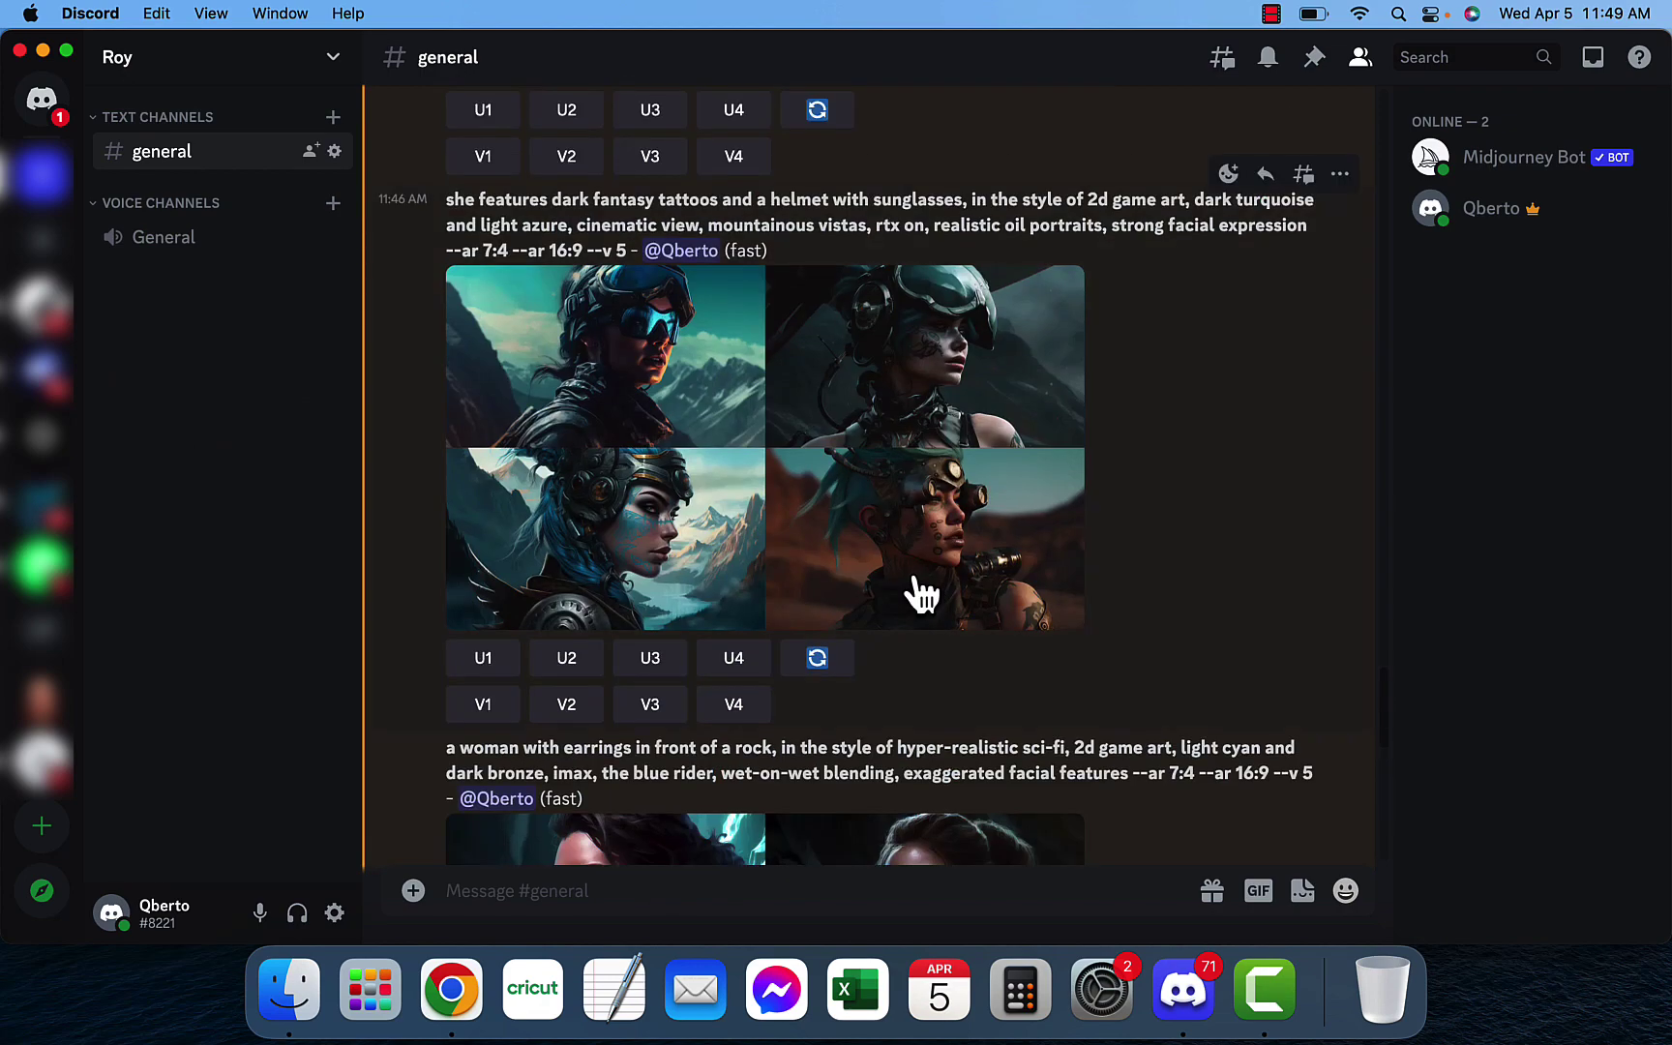
{"action": "scroll", "coordinate": [921, 595], "scroll_direction": "up", "scroll_amount": 15}
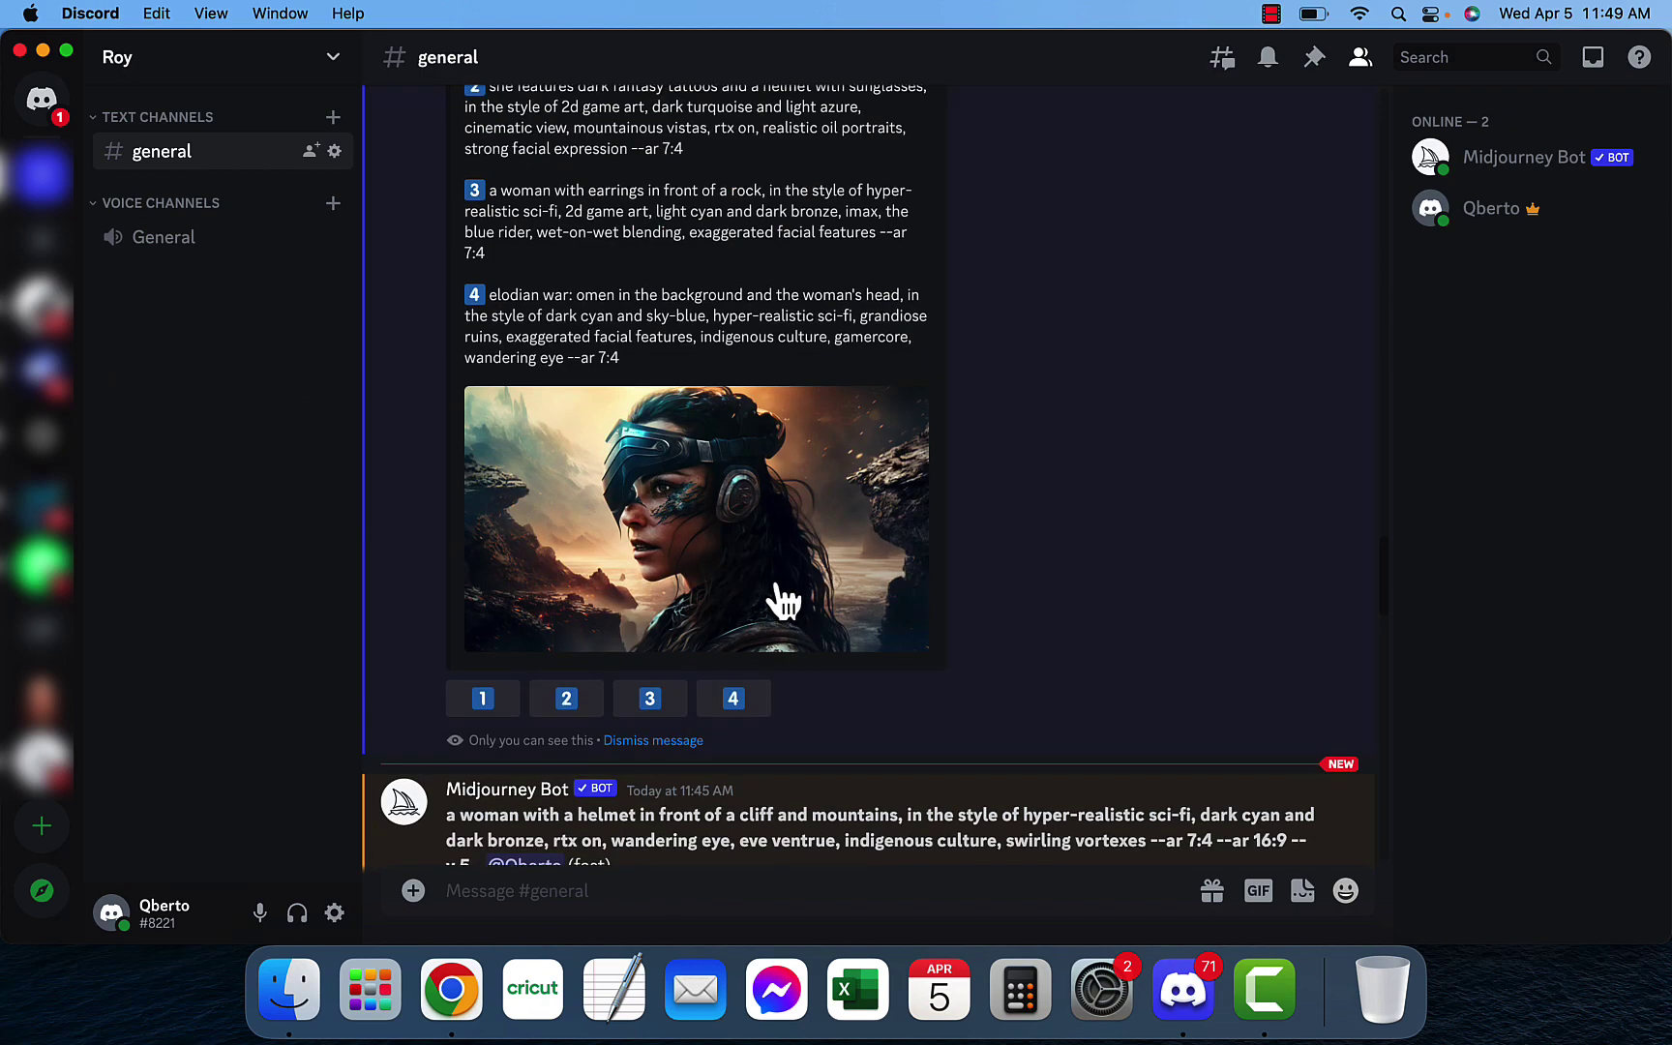
{"action": "left_click", "coordinate": [733, 700]}
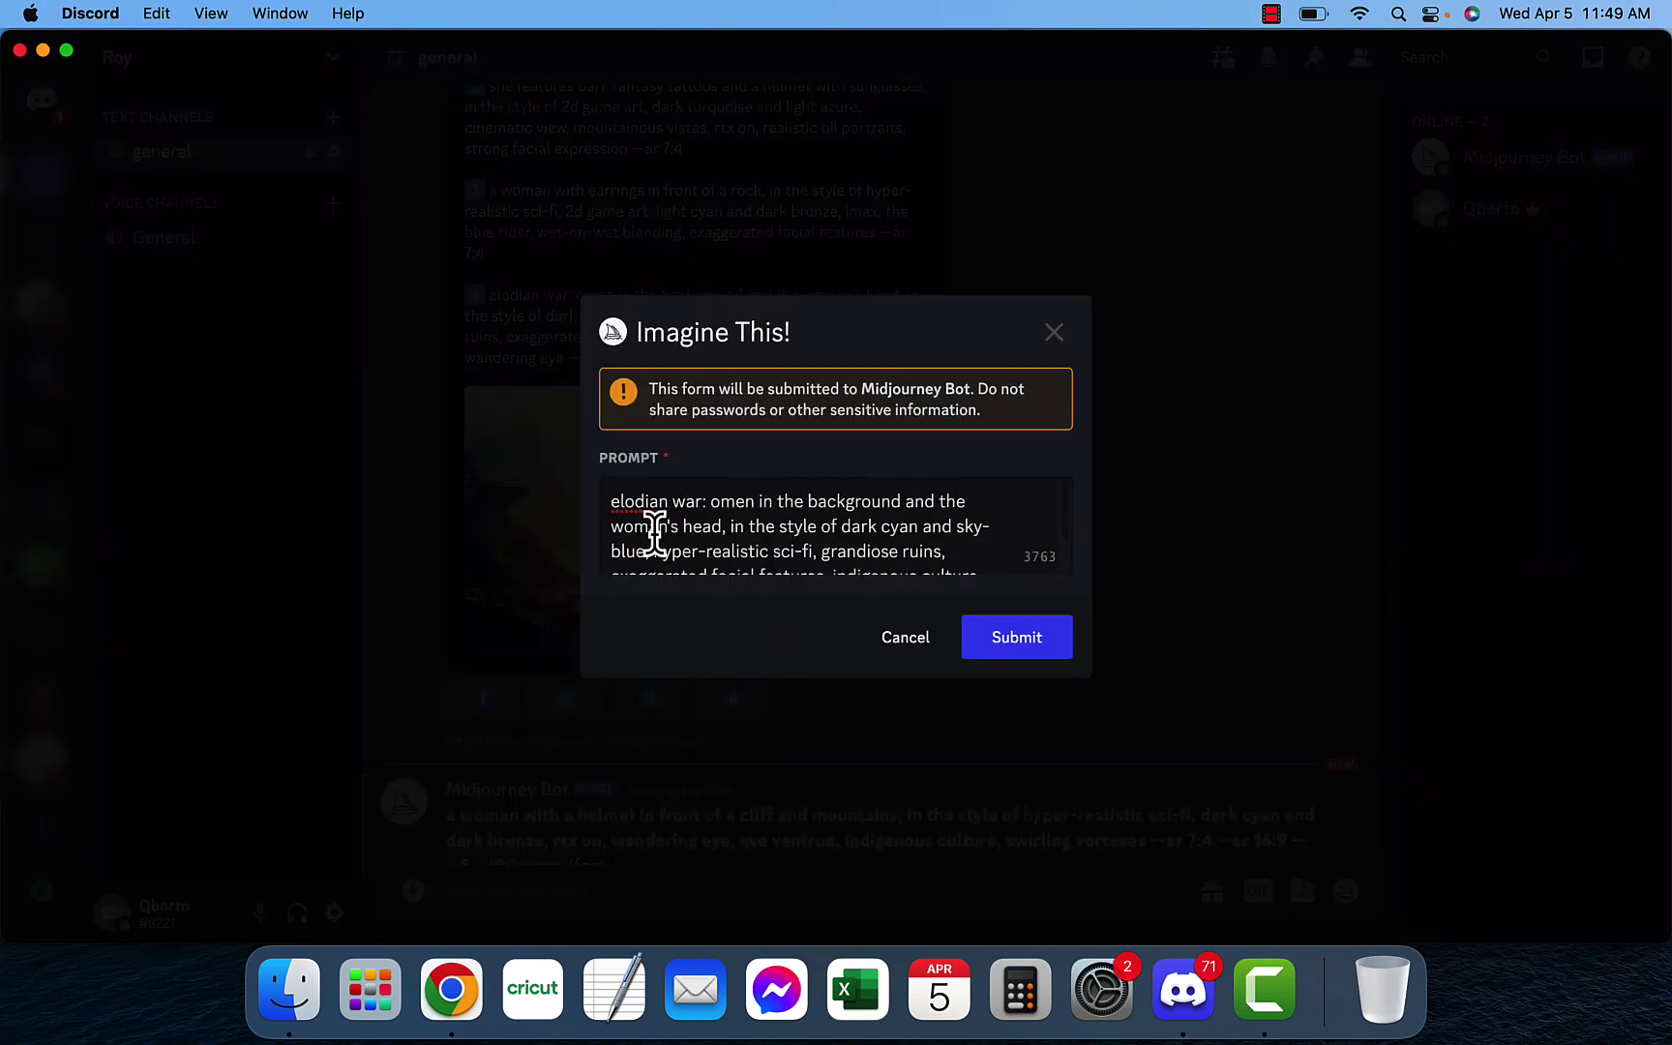
{"action": "scroll", "coordinate": [823, 532], "scroll_direction": "down", "scroll_amount": 3}
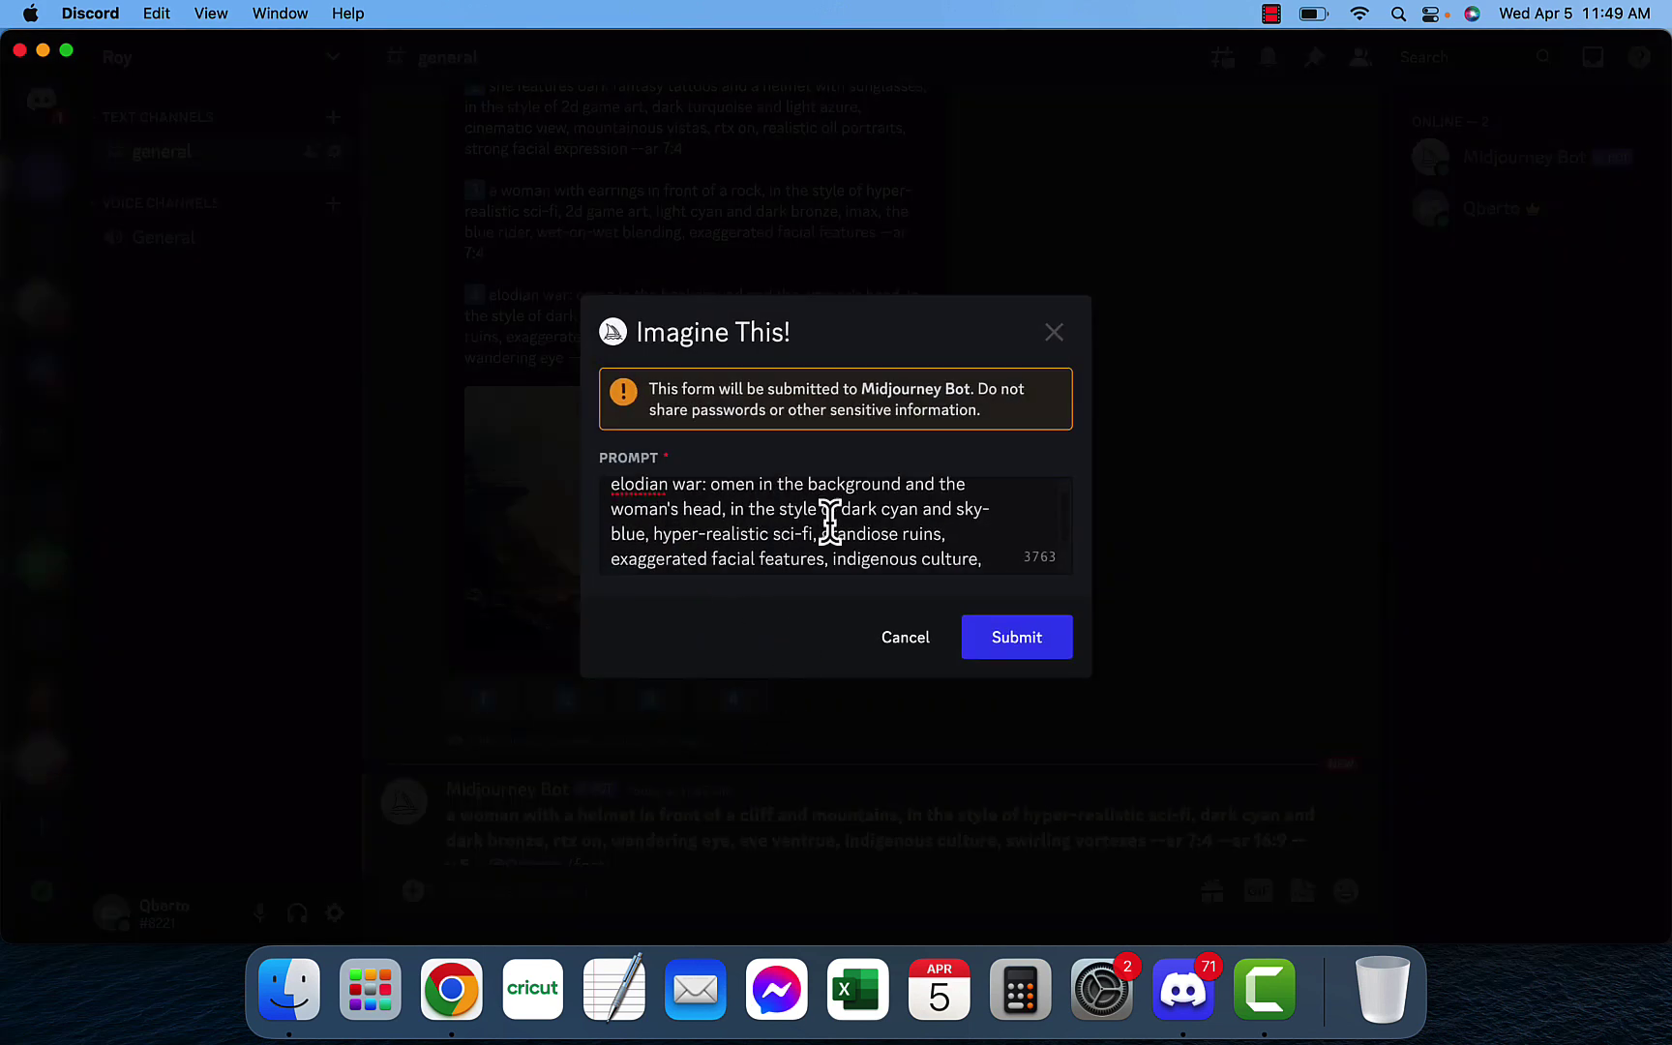
{"action": "left_click", "coordinate": [914, 649]}
{"action": "scroll", "coordinate": [967, 547], "scroll_direction": "down", "scroll_amount": 10}
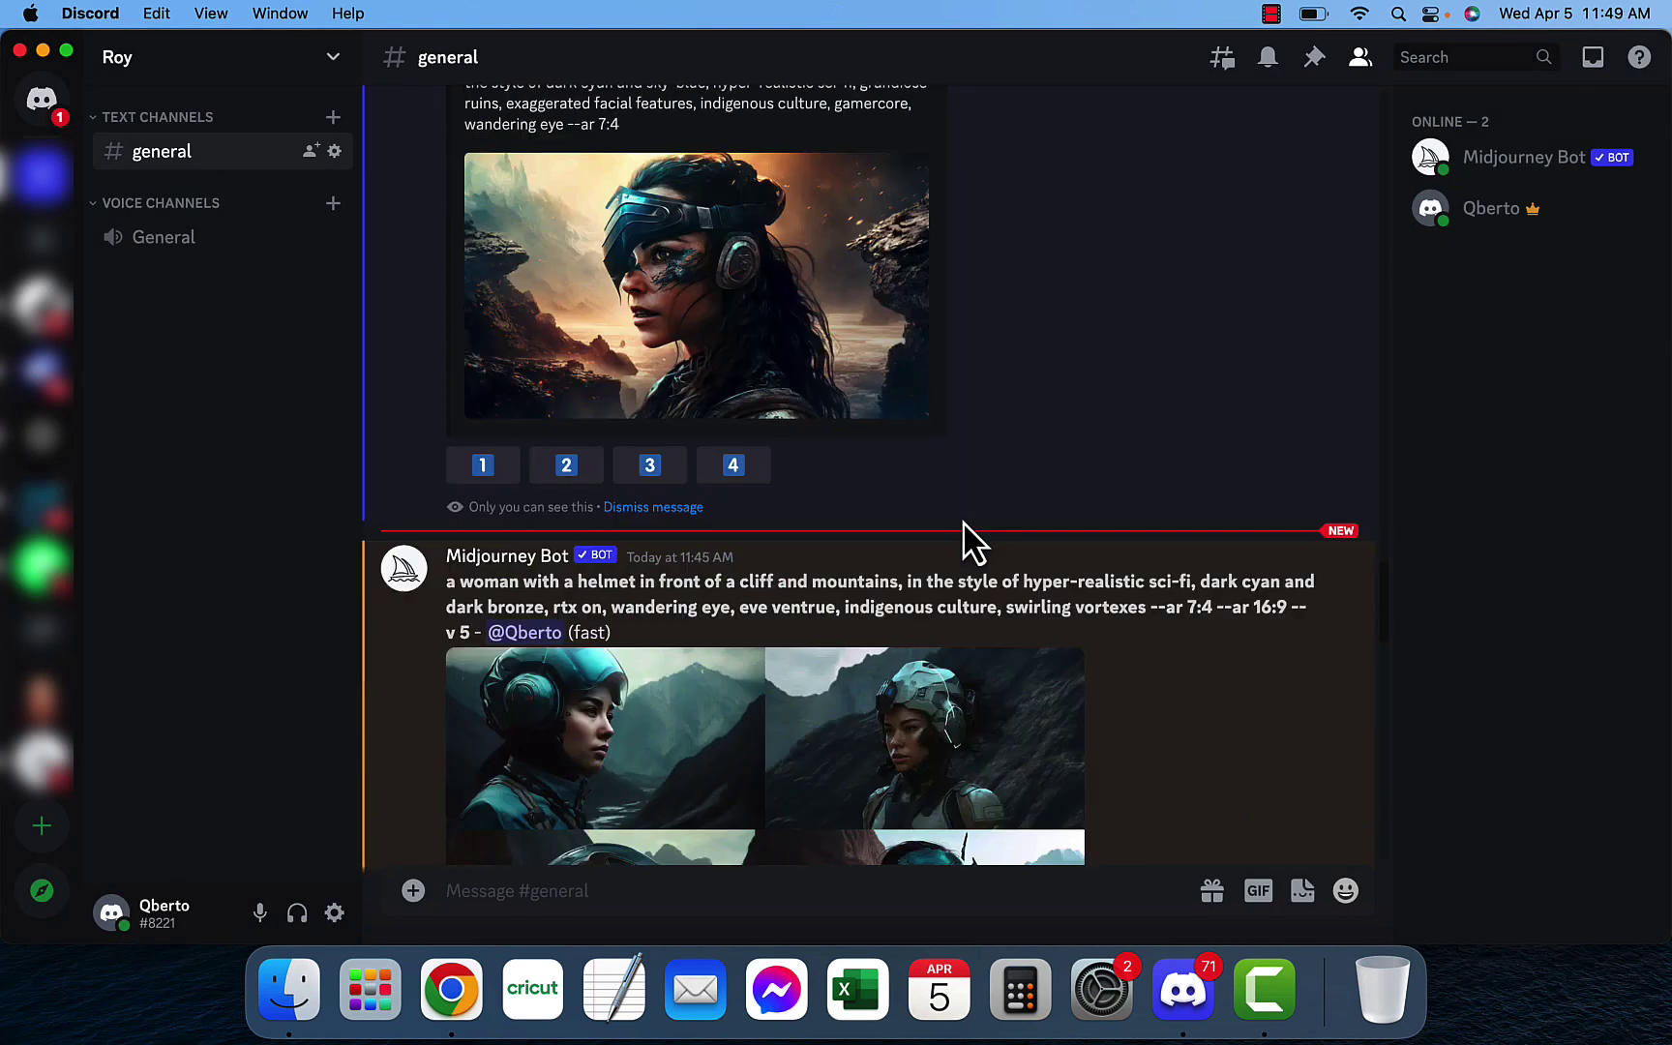